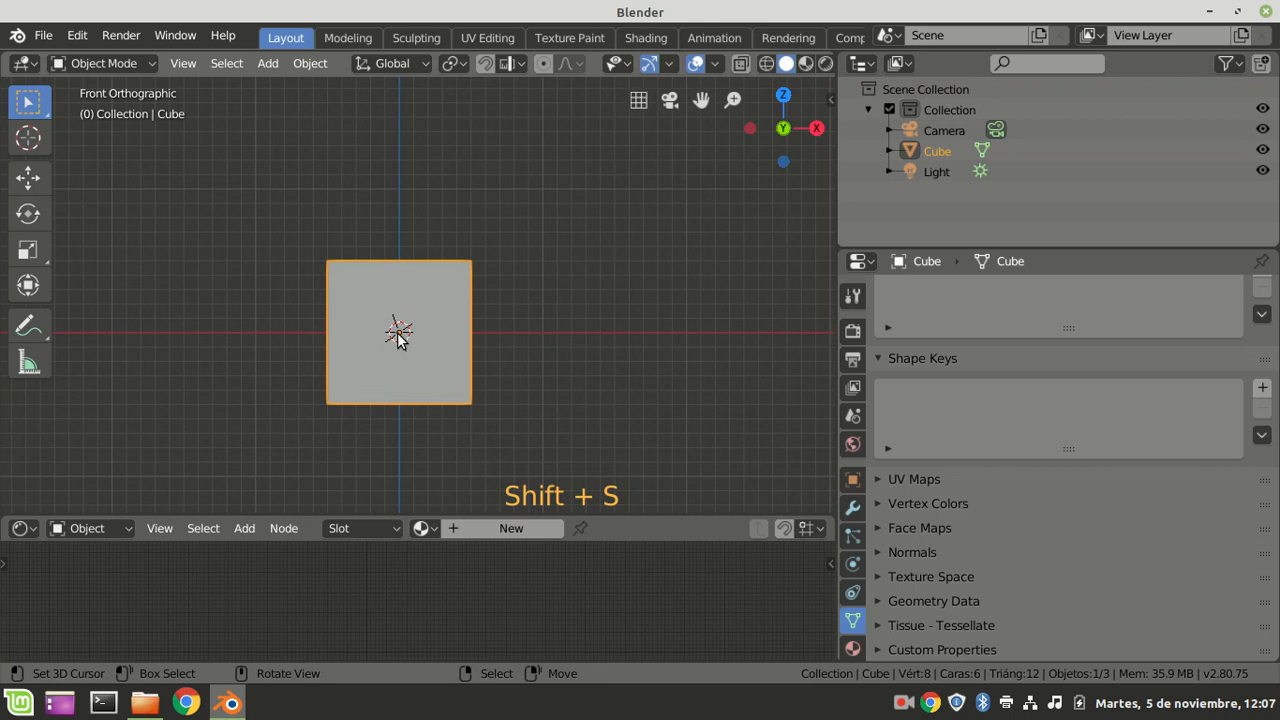
Replace the default cube with a 2 m mesh plane aligned to the view.
left_click(270, 63)
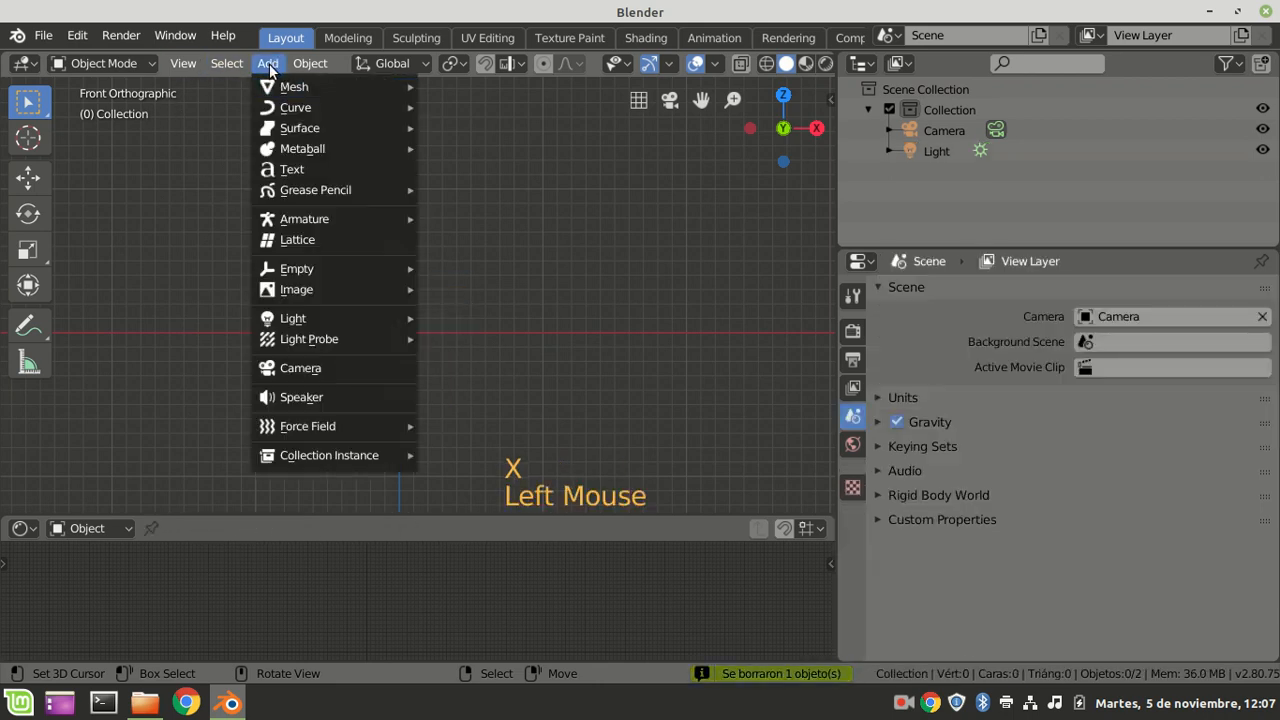
mouse_move(286, 87)
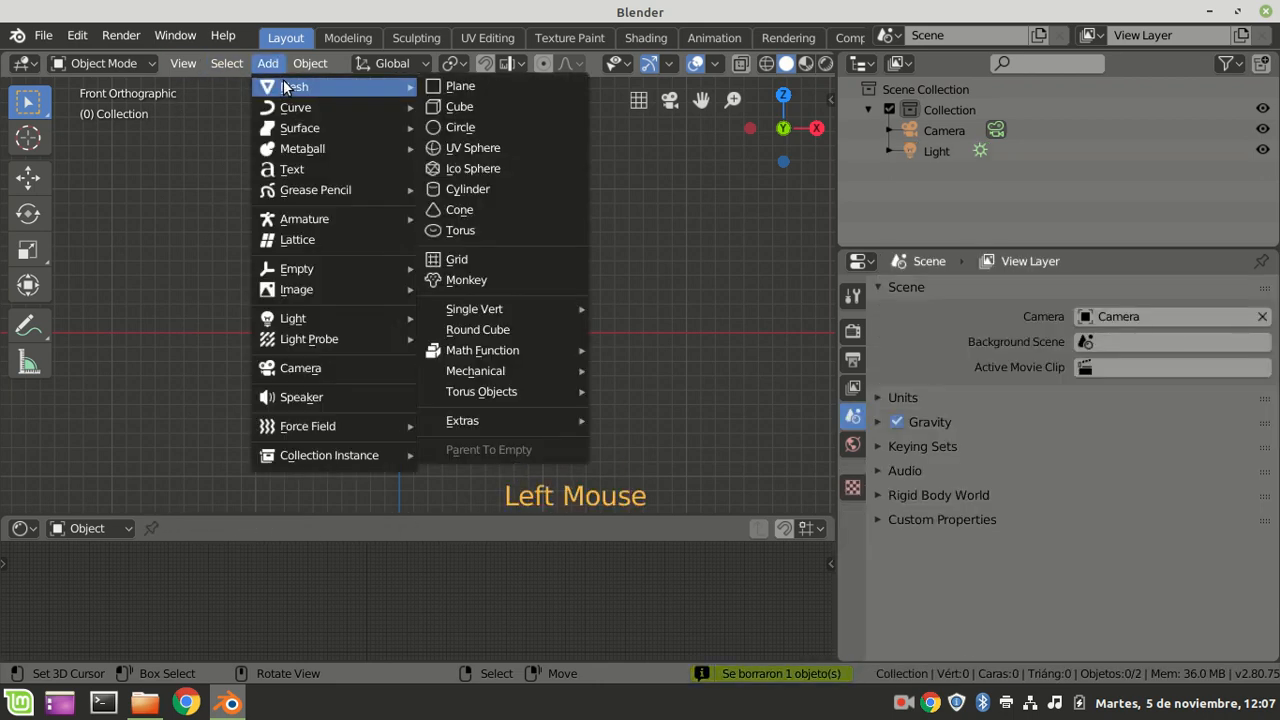
left_click(481, 88)
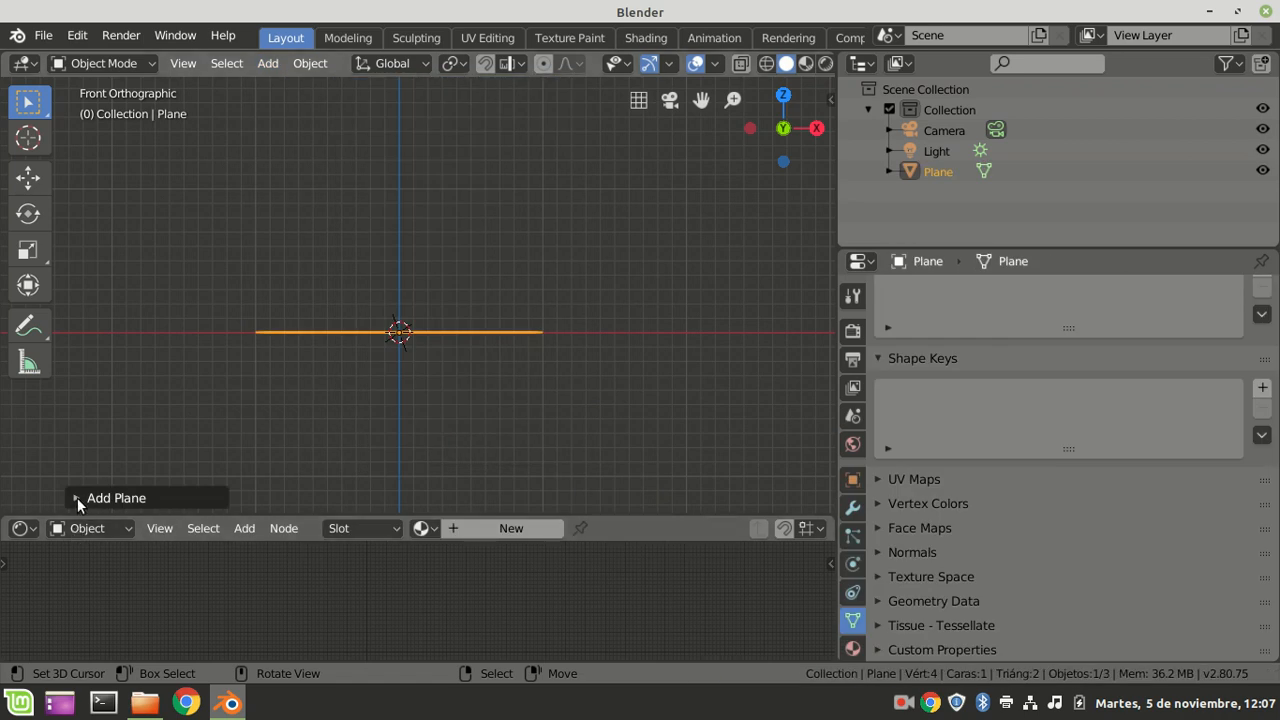
left_click(75, 497)
left_click(239, 363)
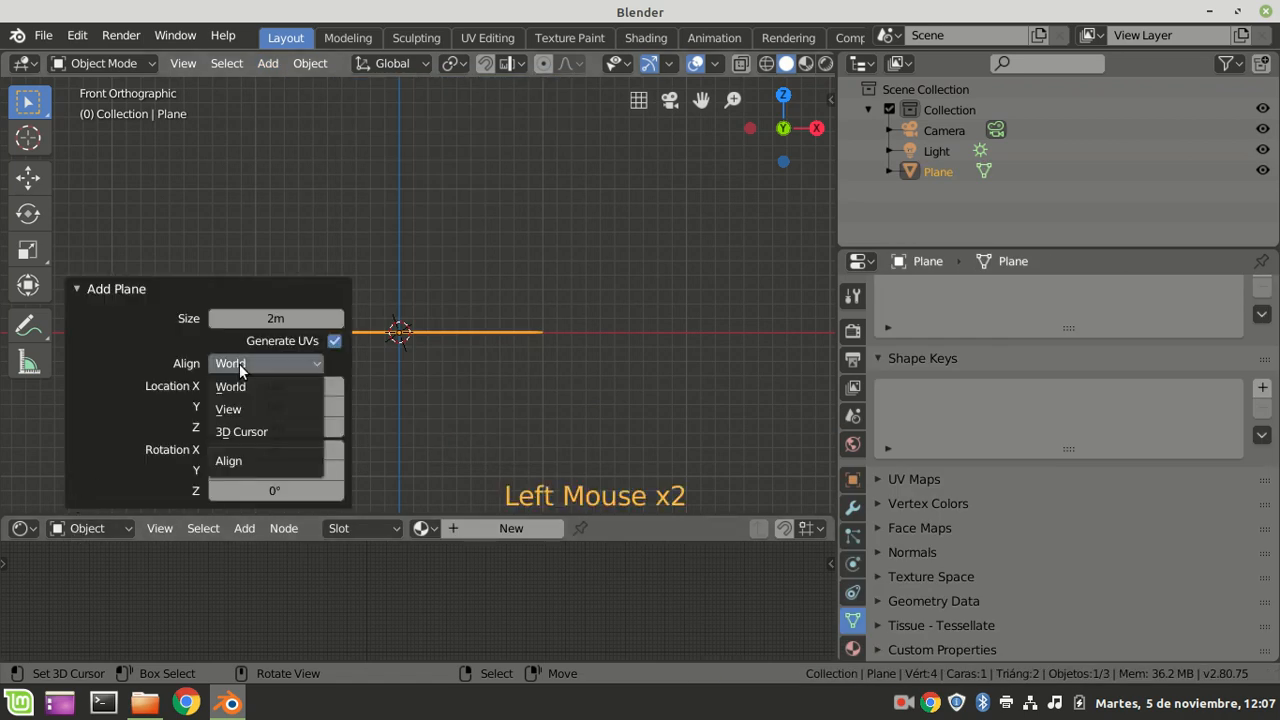
left_click(235, 406)
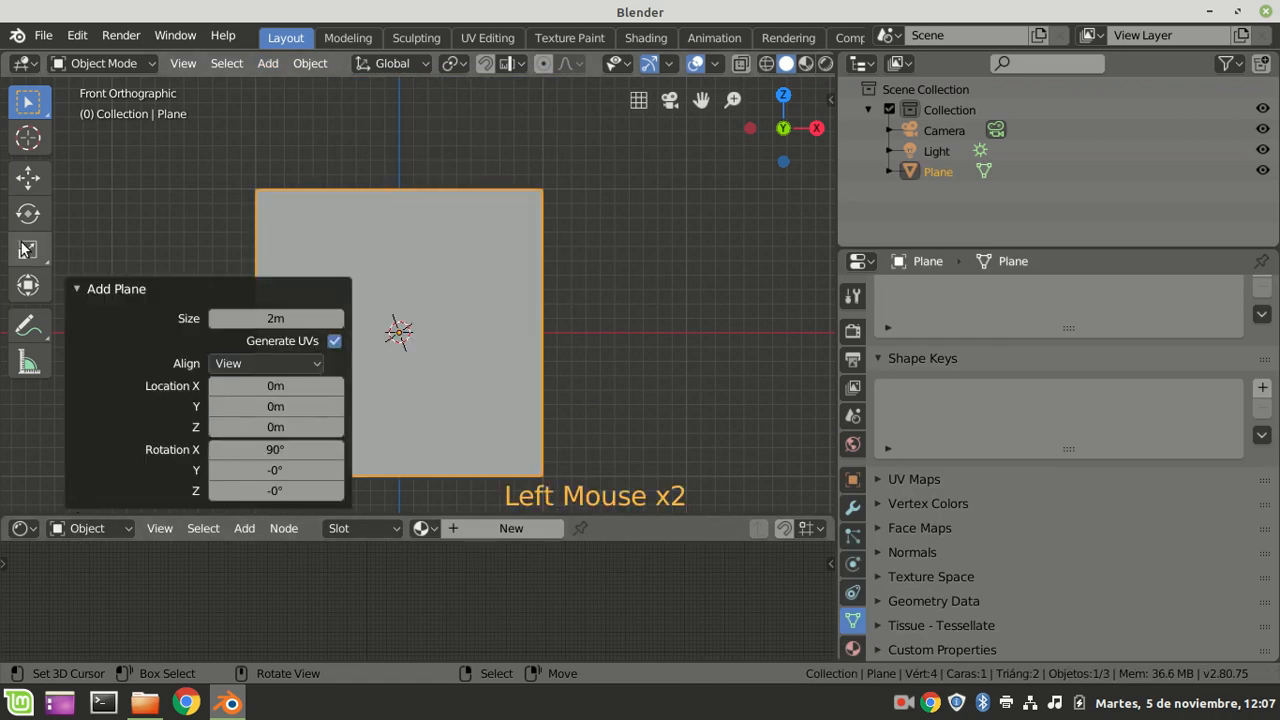
In Edit Mode, merge the plane's two +X vertices at their center to form a triangle.
left_click(111, 58)
left_click(100, 108)
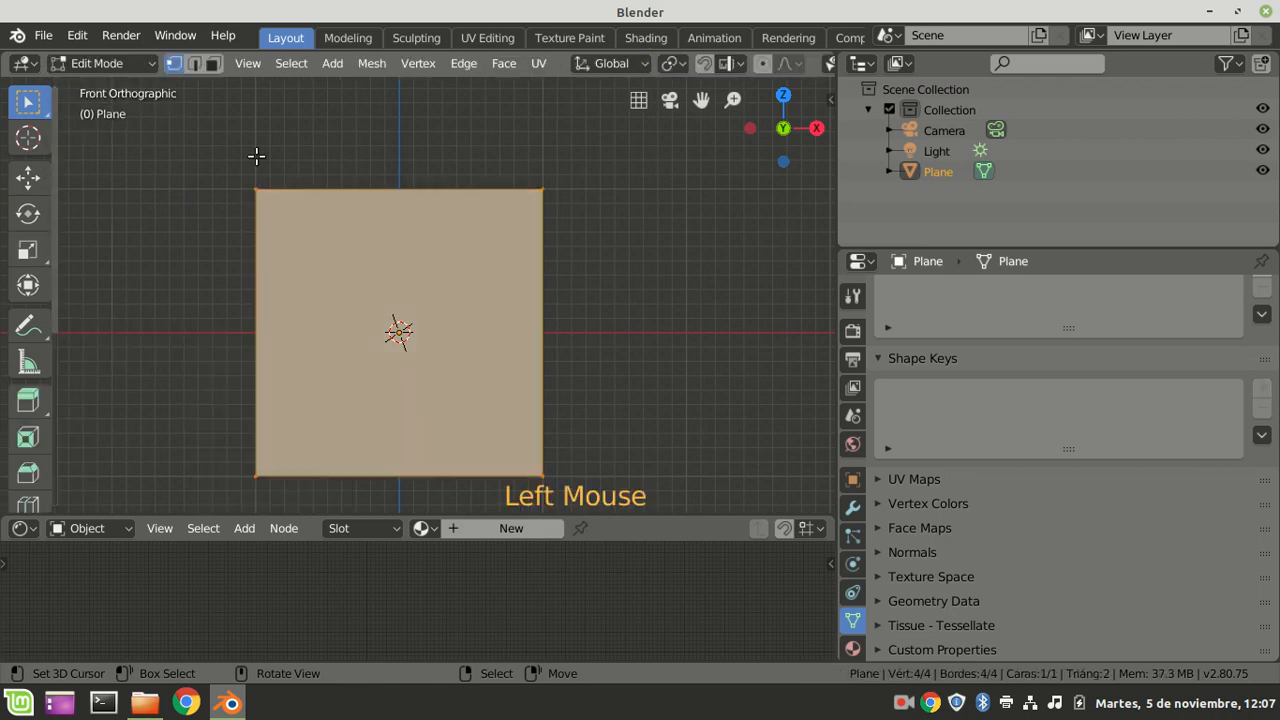
right_click(552, 197)
right_click(553, 475, "shift")
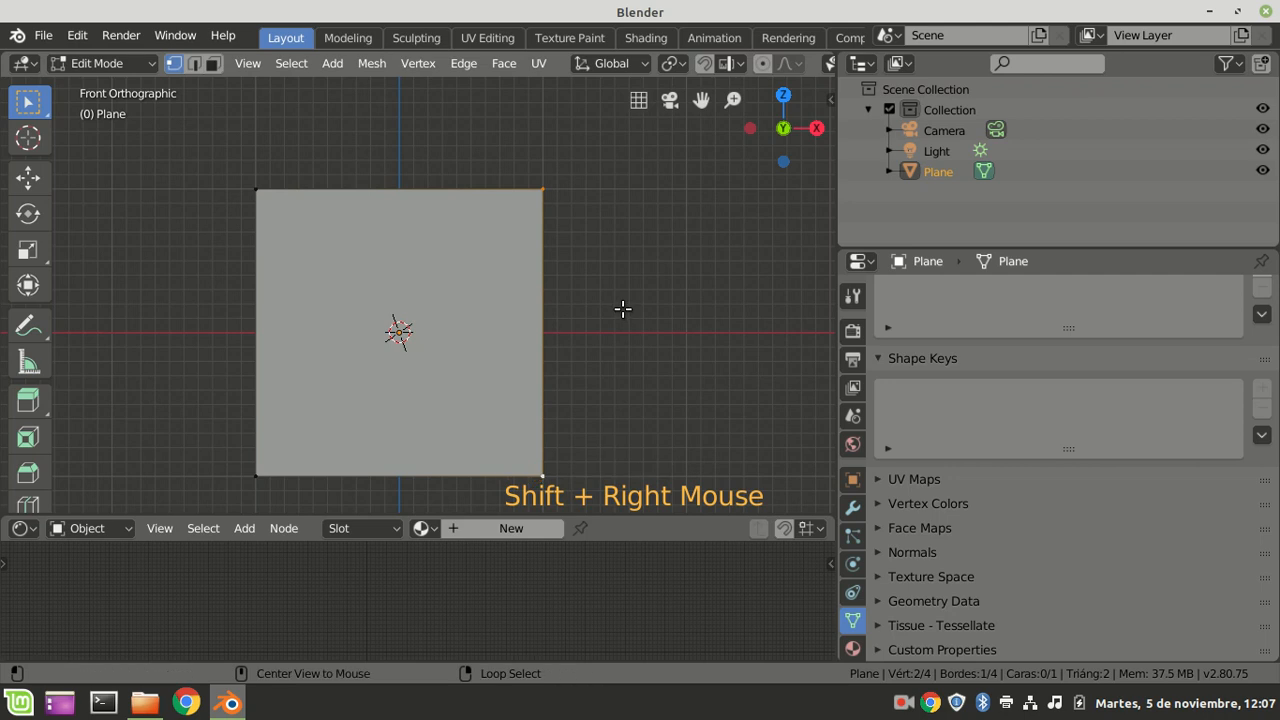
key("alt+m")
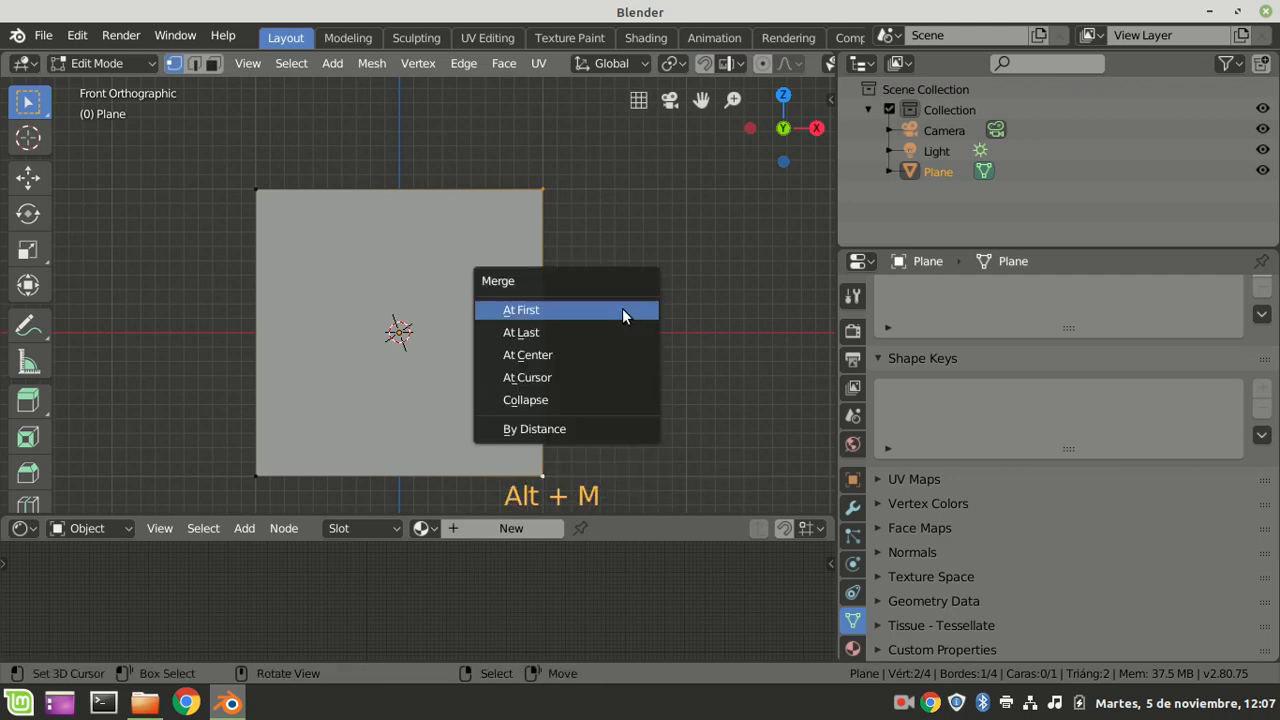
left_click(552, 349)
Scale the triangle's two -X vertices together to about 0.22 and return to Object Mode.
right_click(266, 200)
scroll(309, 374, "down", 4)
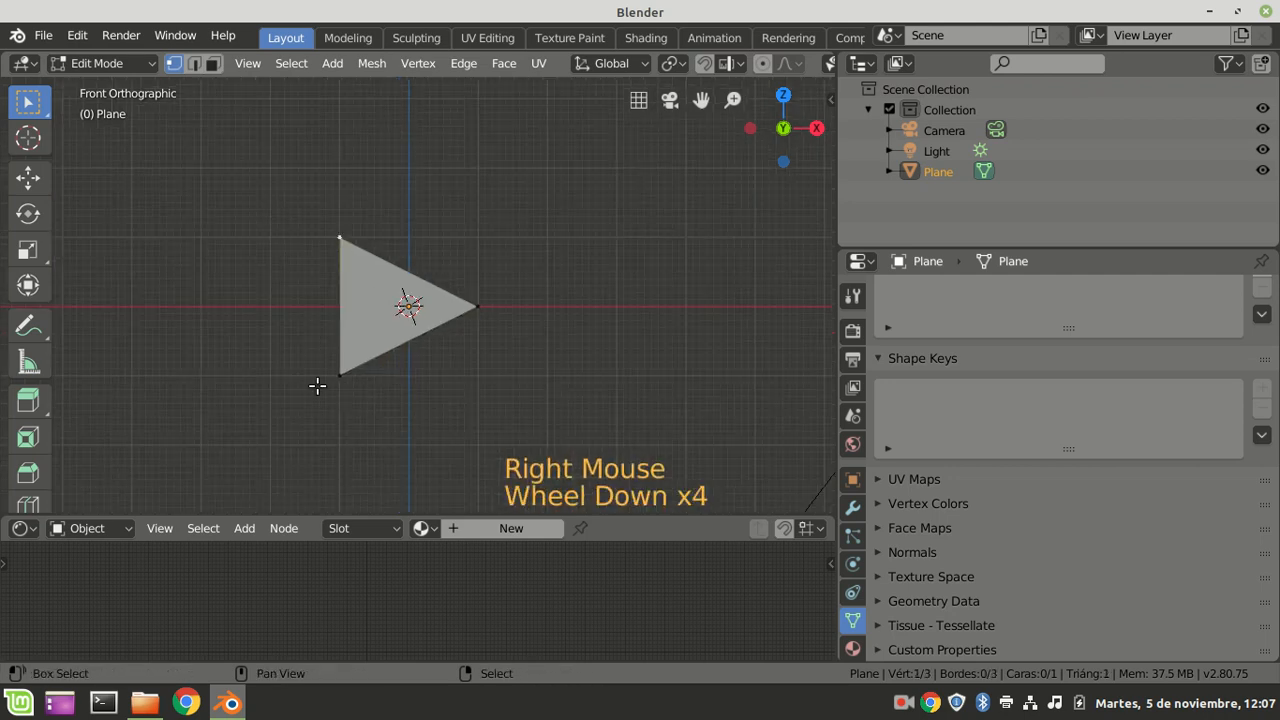
right_click(344, 378, "shift")
key("s")
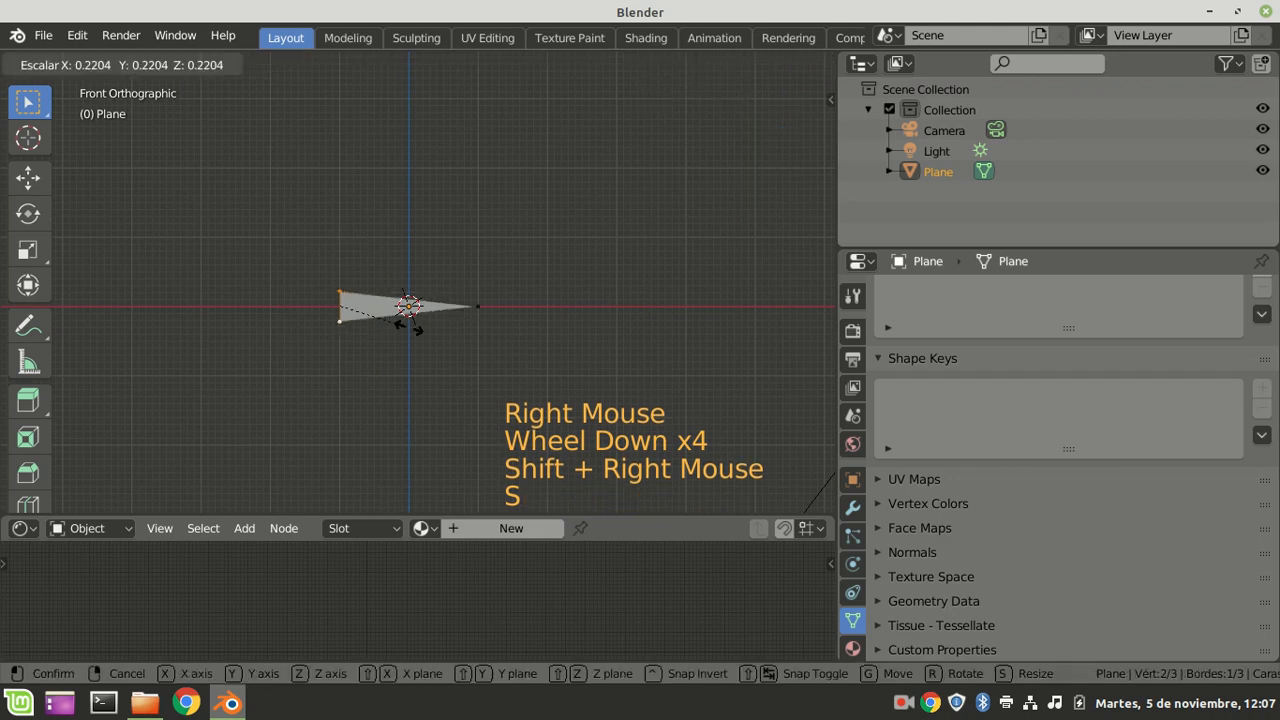
left_click(410, 324)
scroll(408, 325, "up", 1)
scroll(408, 325, "up", 2)
left_click_drag(93, 64, 100, 88)
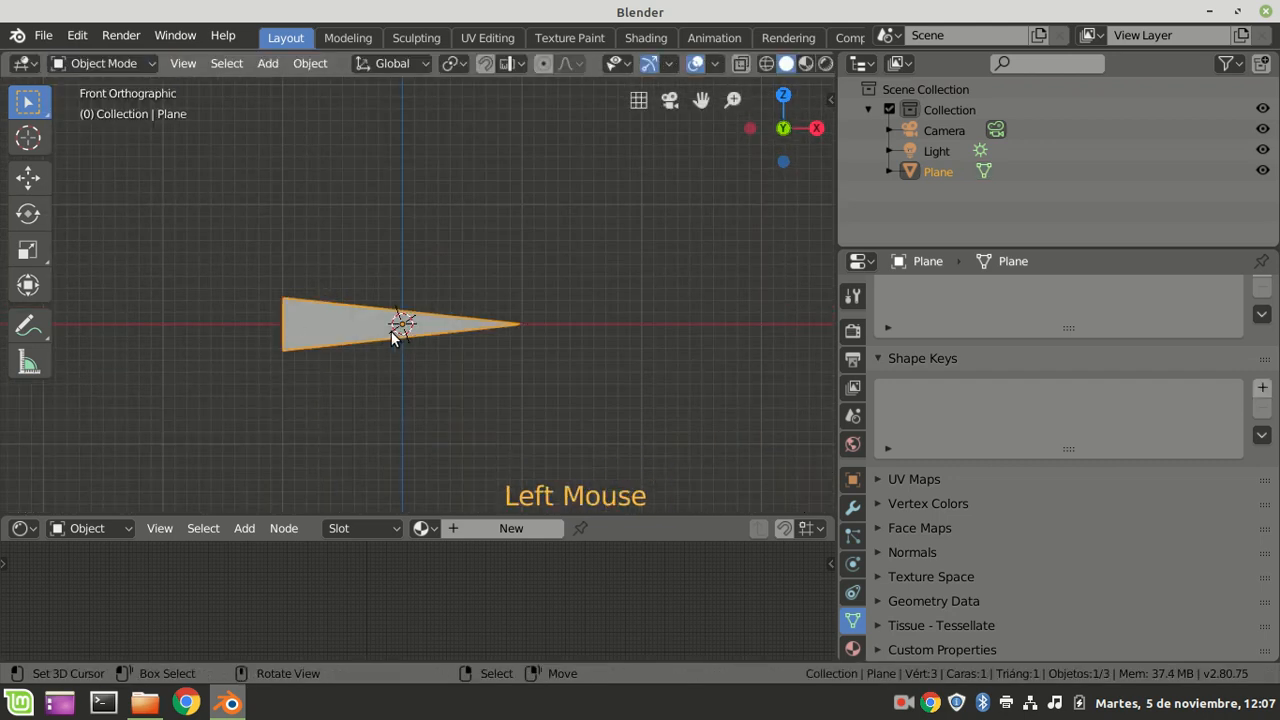
Create a new material for the triangle with both its viewport color and base color set to red.
left_click(855, 648)
left_click(1002, 356)
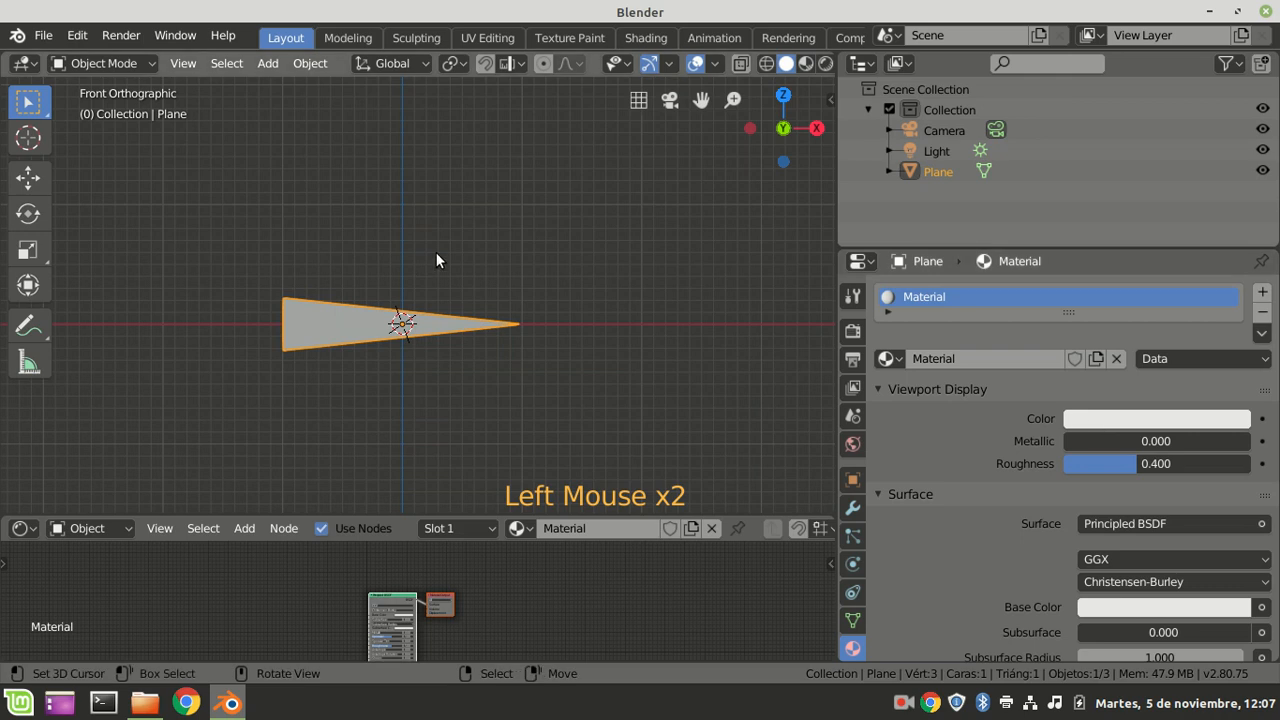
left_click(1157, 422)
left_click(1132, 257)
left_click(1162, 606)
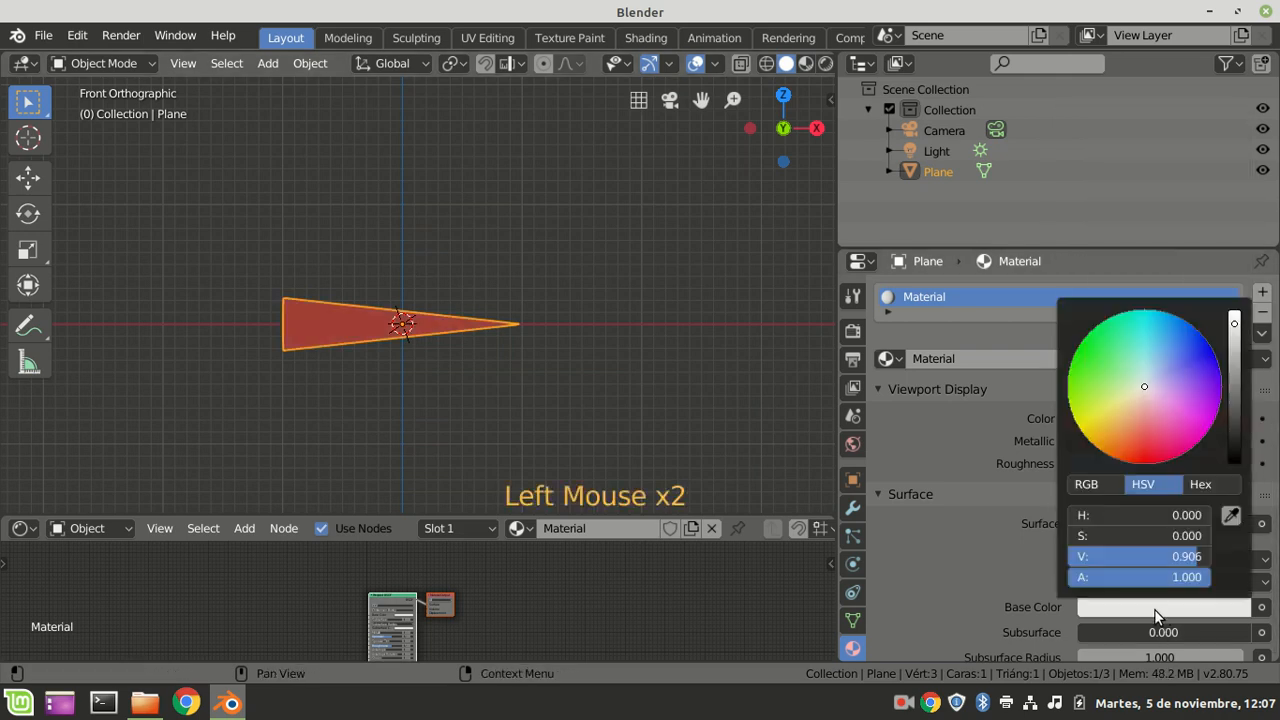
left_click(1128, 465)
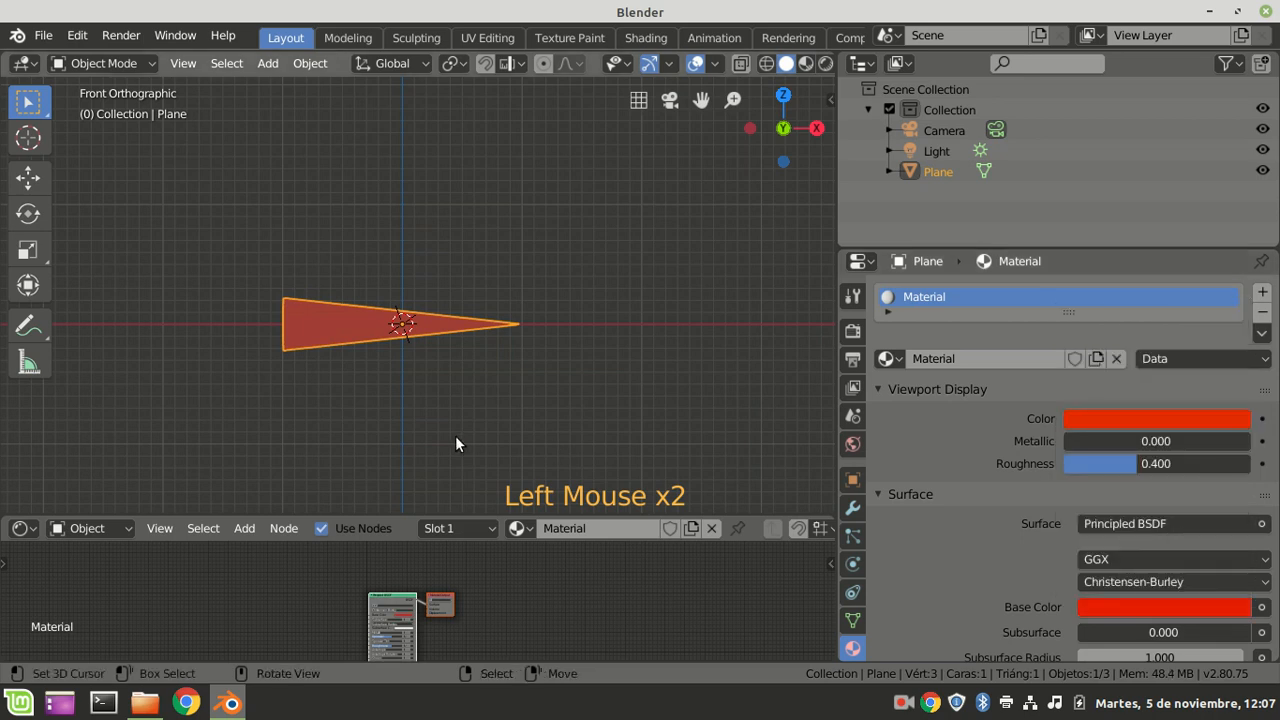
Apply the triangle's rotation and scale, and return to the front view.
middle_click_drag(459, 433, 466, 412, "shift")
scroll(466, 420, "up", 3)
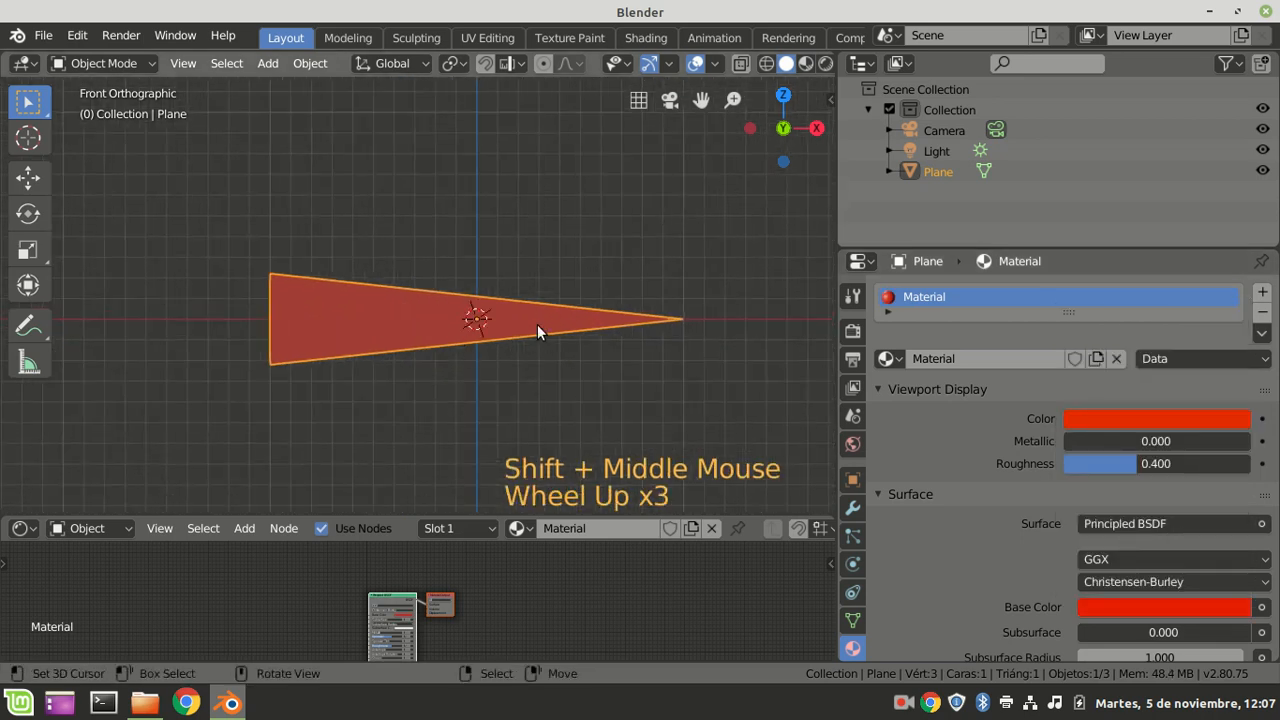
middle_click_drag(563, 367, 532, 374)
scroll(615, 201, "down", 3)
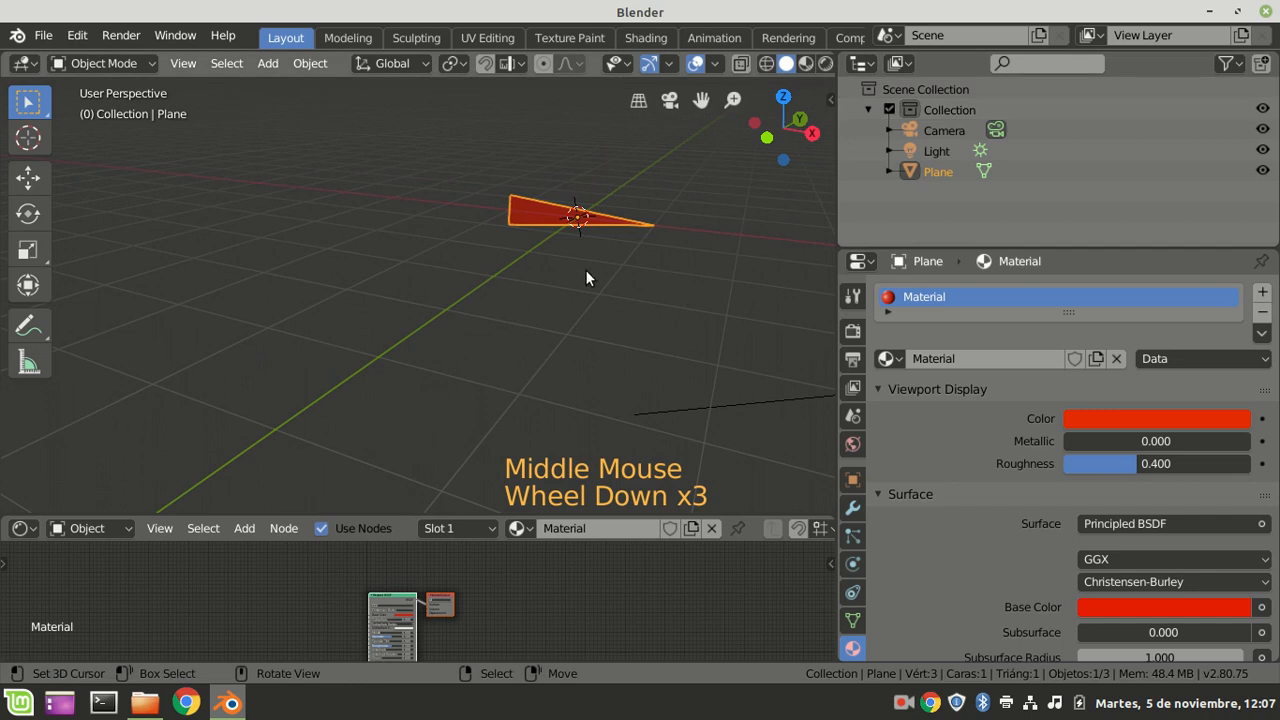
key("ctrl+a")
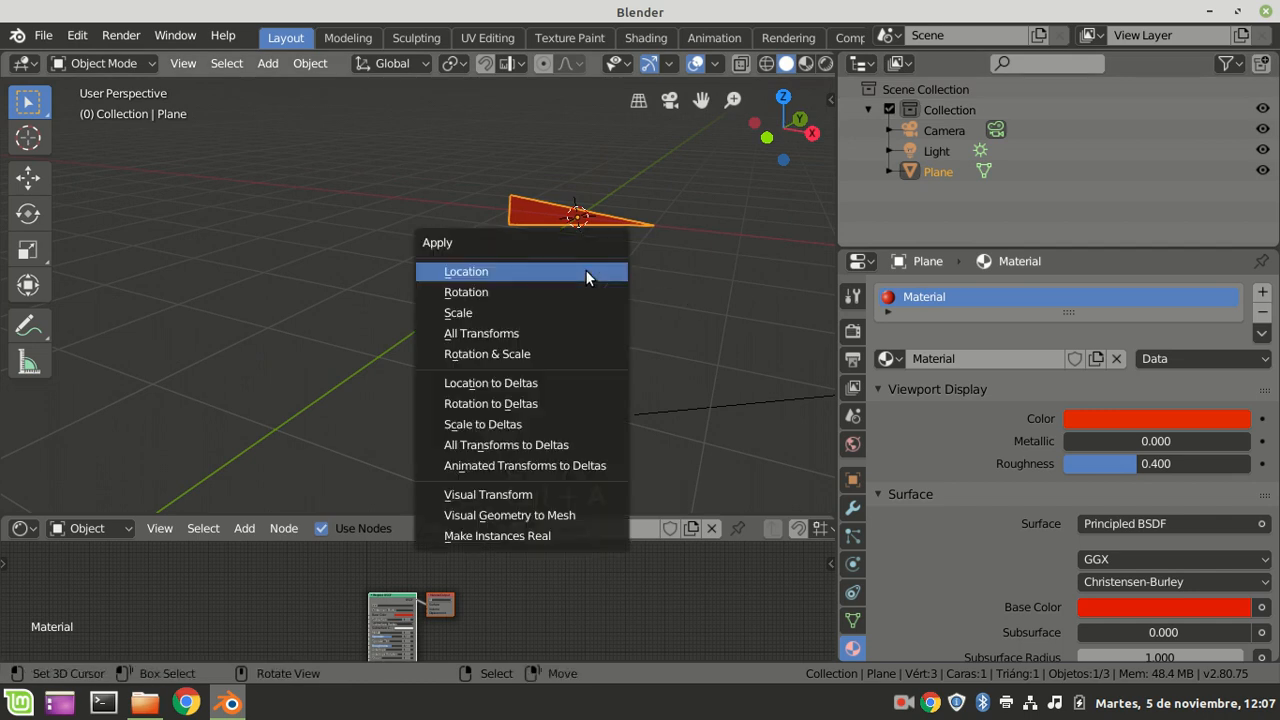
left_click(514, 355)
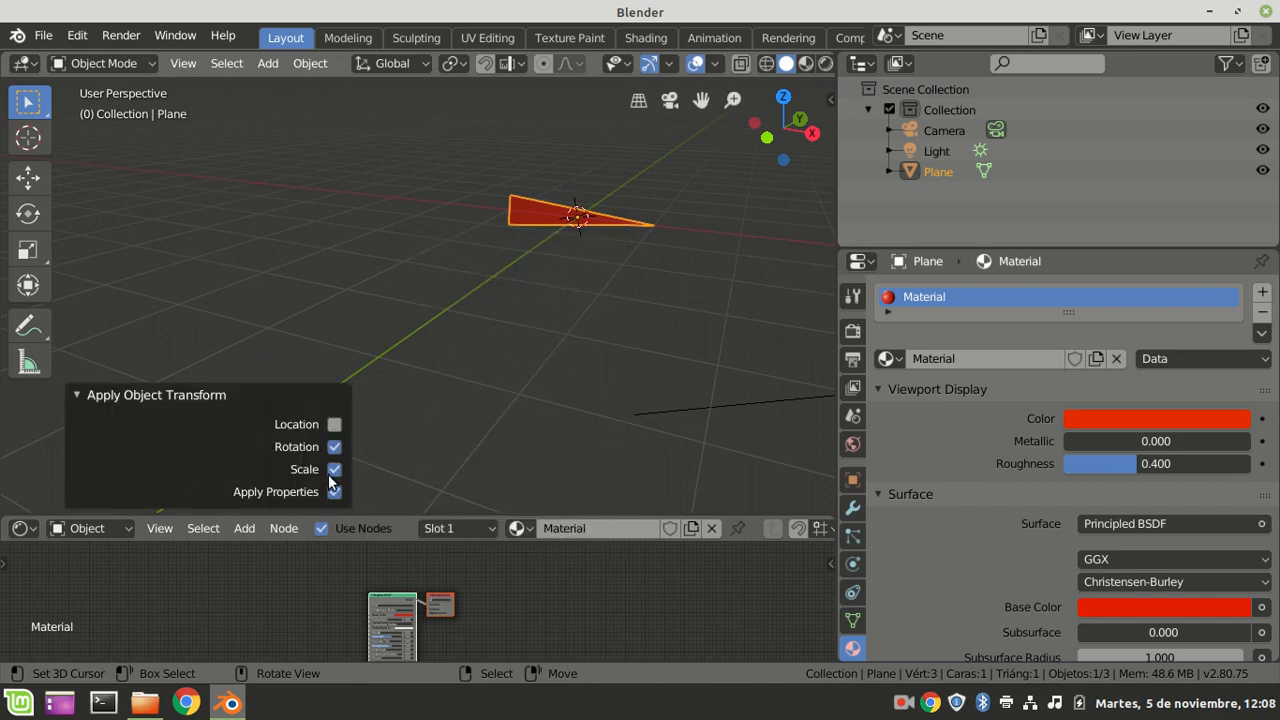
key("KP_1")
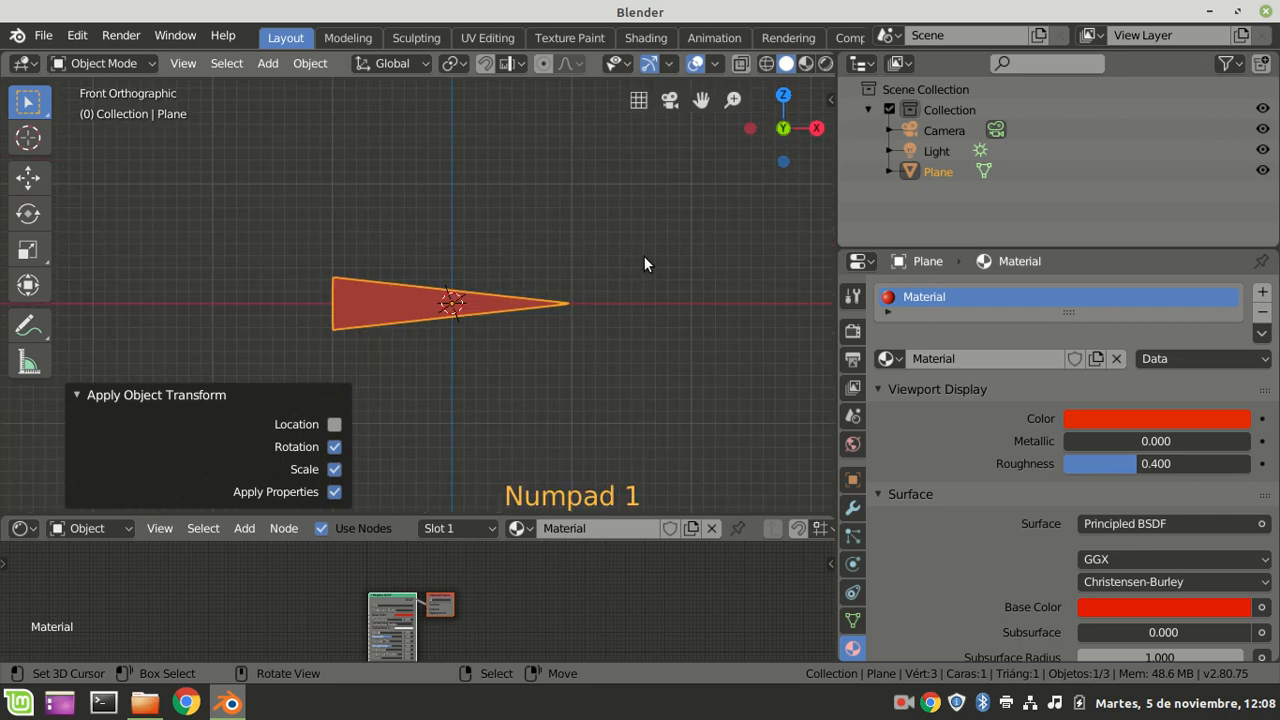
scroll(567, 384, "up", 2)
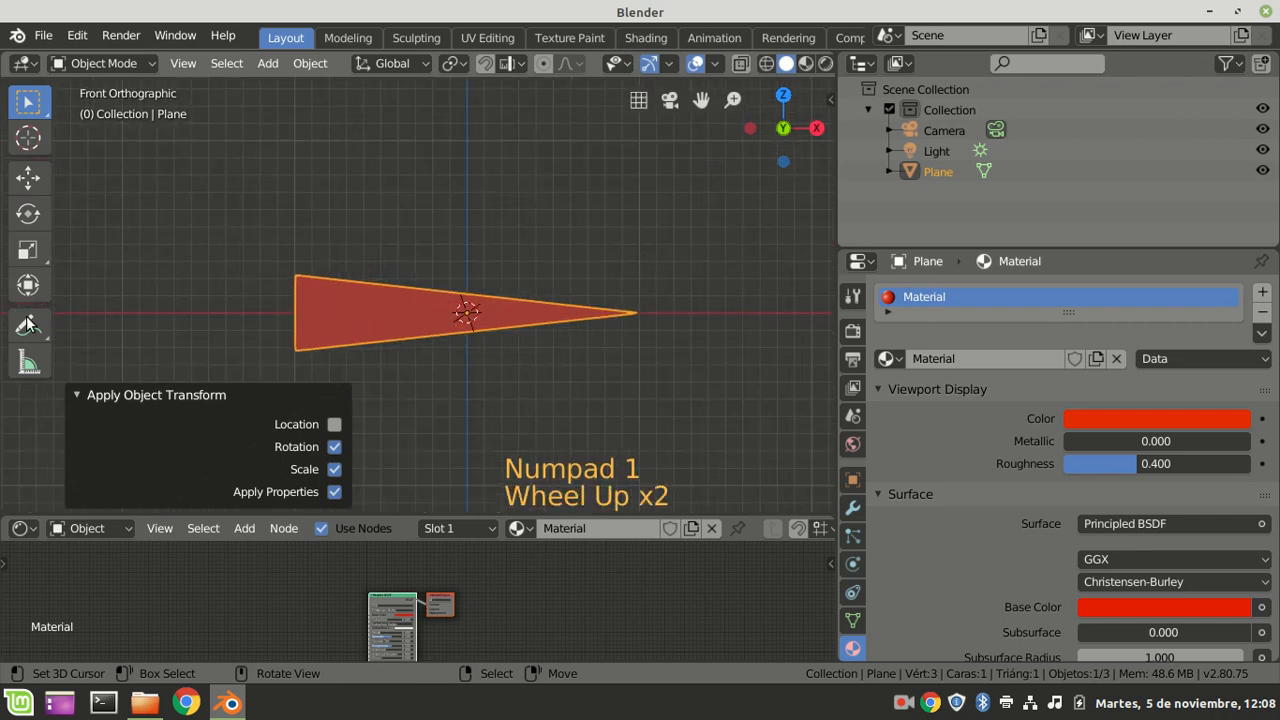
left_click(80, 395)
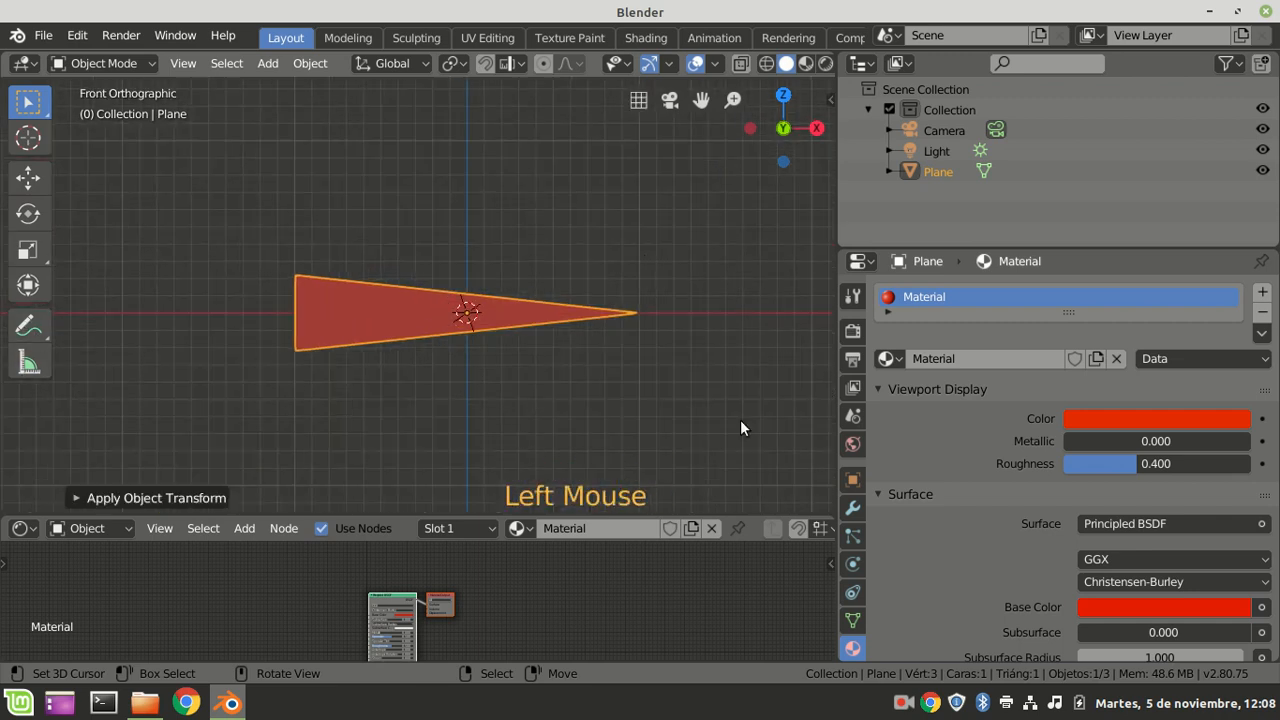
Display the triangle's local axes in the viewport to examine their orientation, and hide them again.
left_click(850, 481)
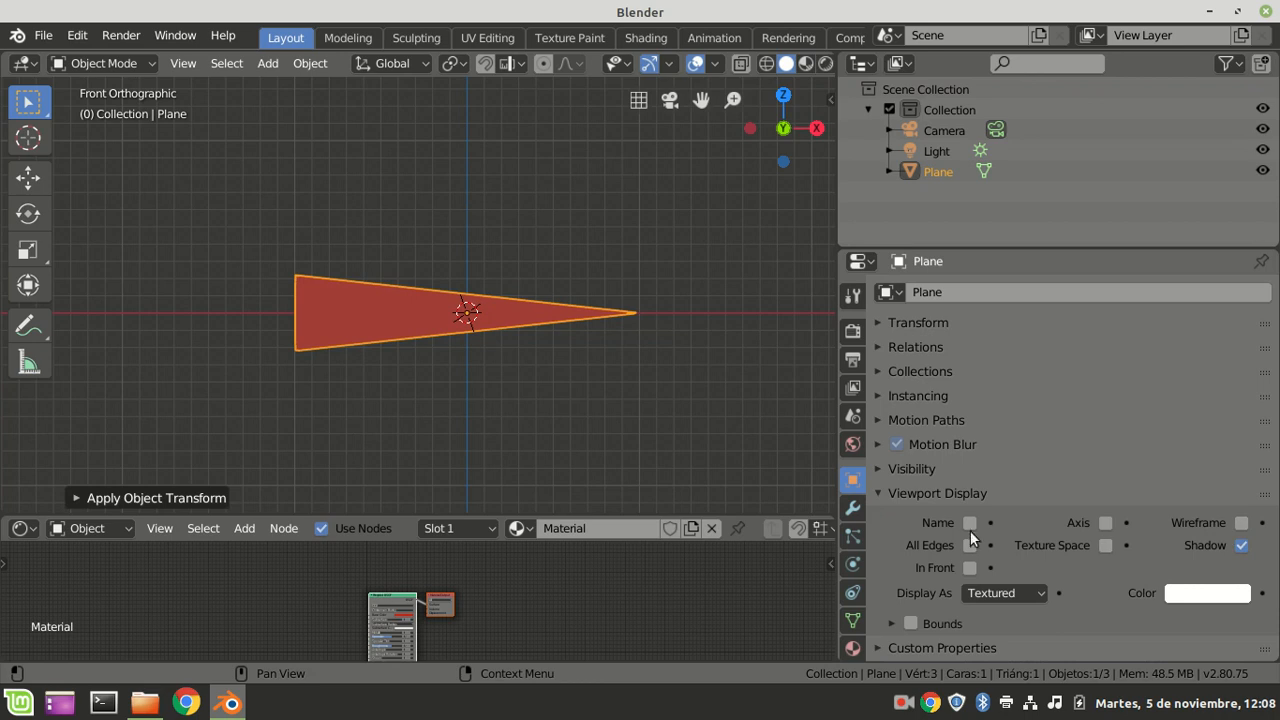
left_click(1108, 524)
scroll(502, 385, "down", 4)
middle_click_drag(502, 385, 378, 413)
scroll(691, 239, "up", 3)
middle_click_drag(691, 239, 253, 379, "shift")
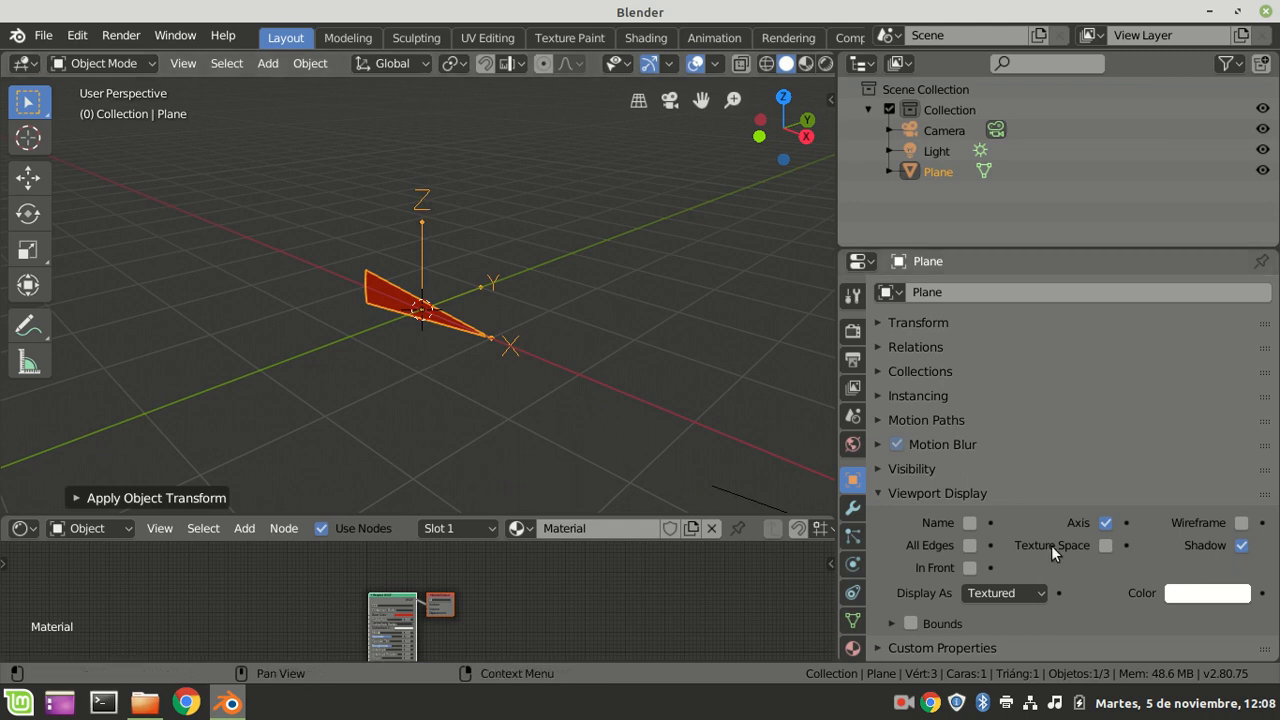
left_click(1106, 523)
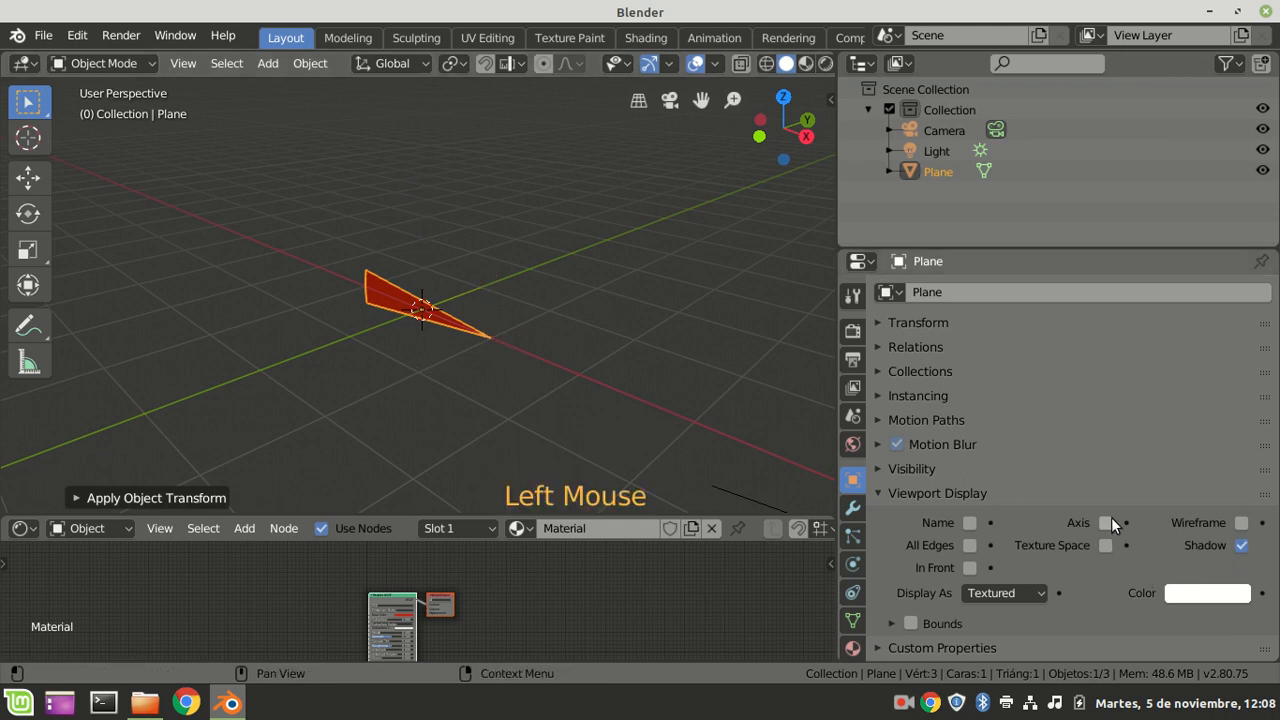
Return to the front view and display the triangle's transform values in the viewport.
middle_click_drag(660, 395, 630, 400)
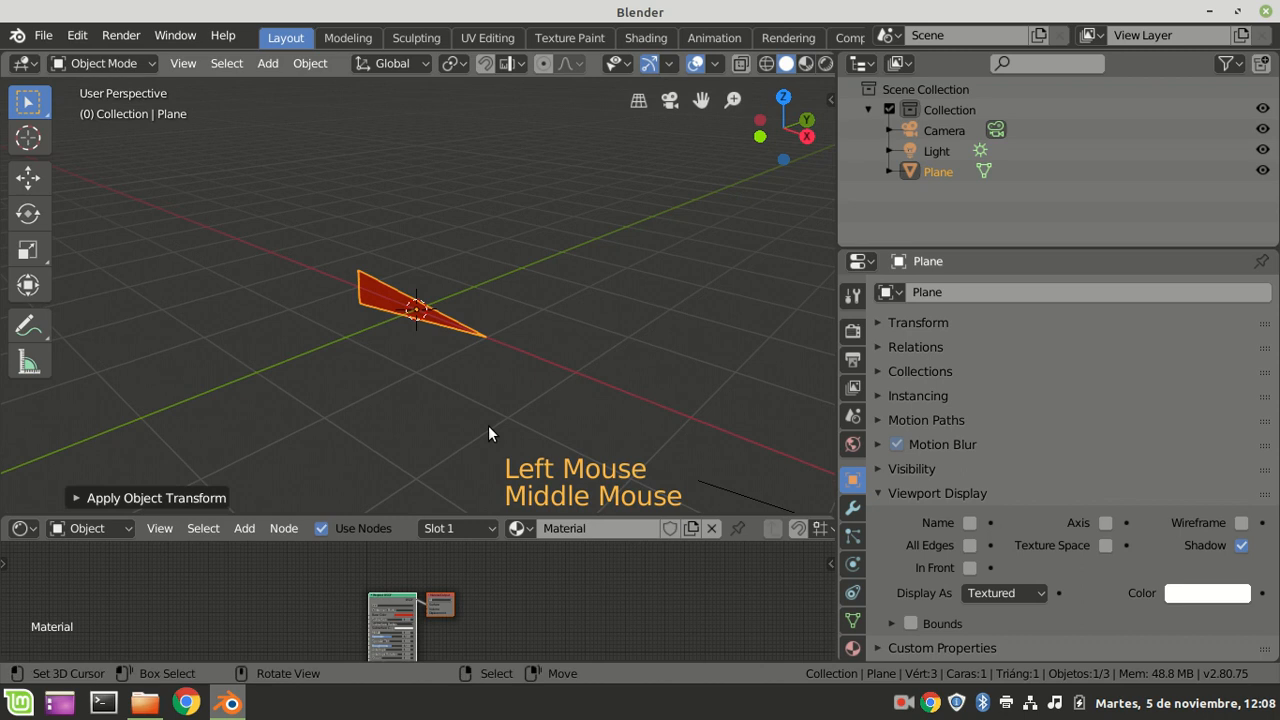
key("KP_1")
scroll(488, 425, "down", 2, "shift")
scroll(371, 474, "down", 3)
middle_click_drag(371, 474, 392, 419, "shift")
scroll(383, 433, "up", 3)
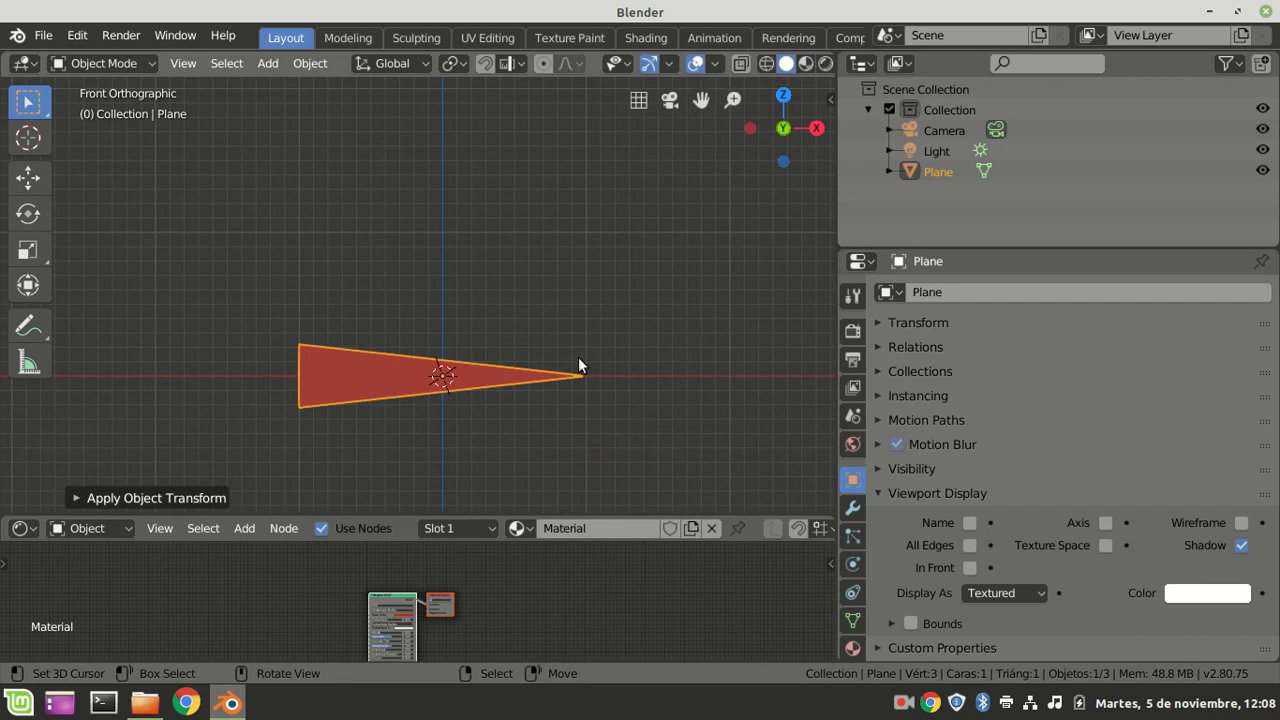
key("n")
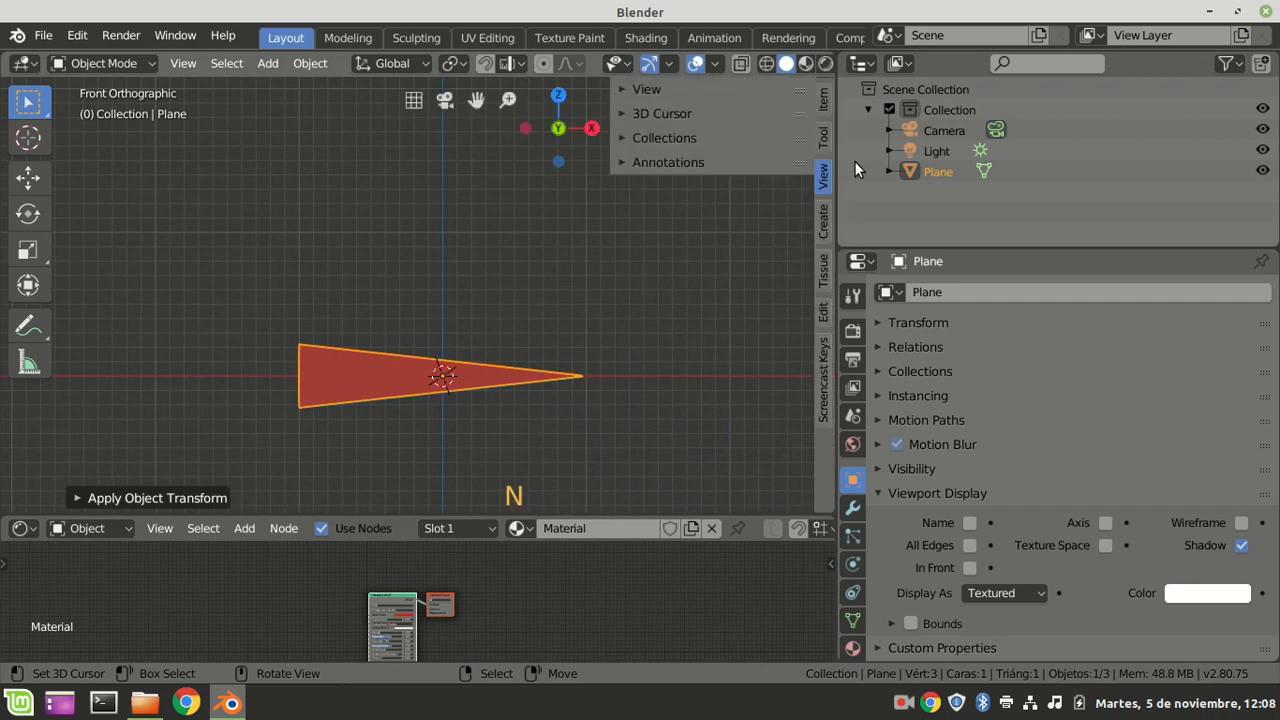
left_click(823, 100)
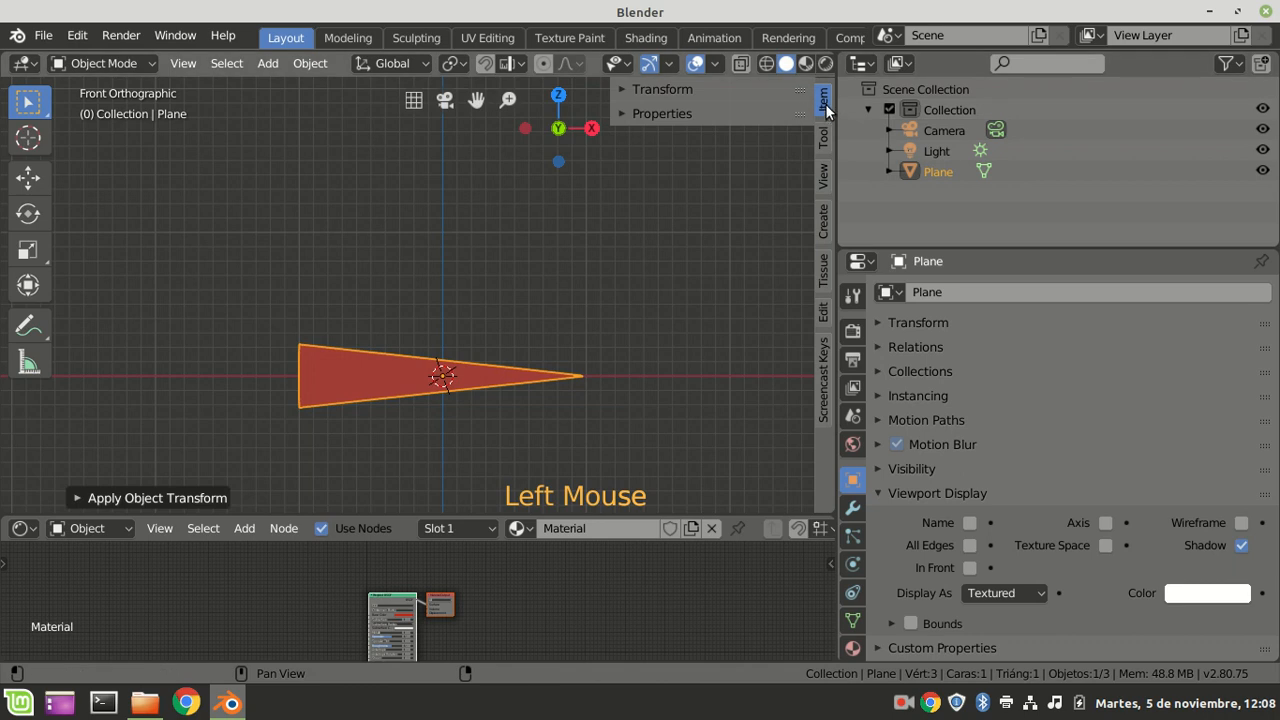
left_click(625, 89)
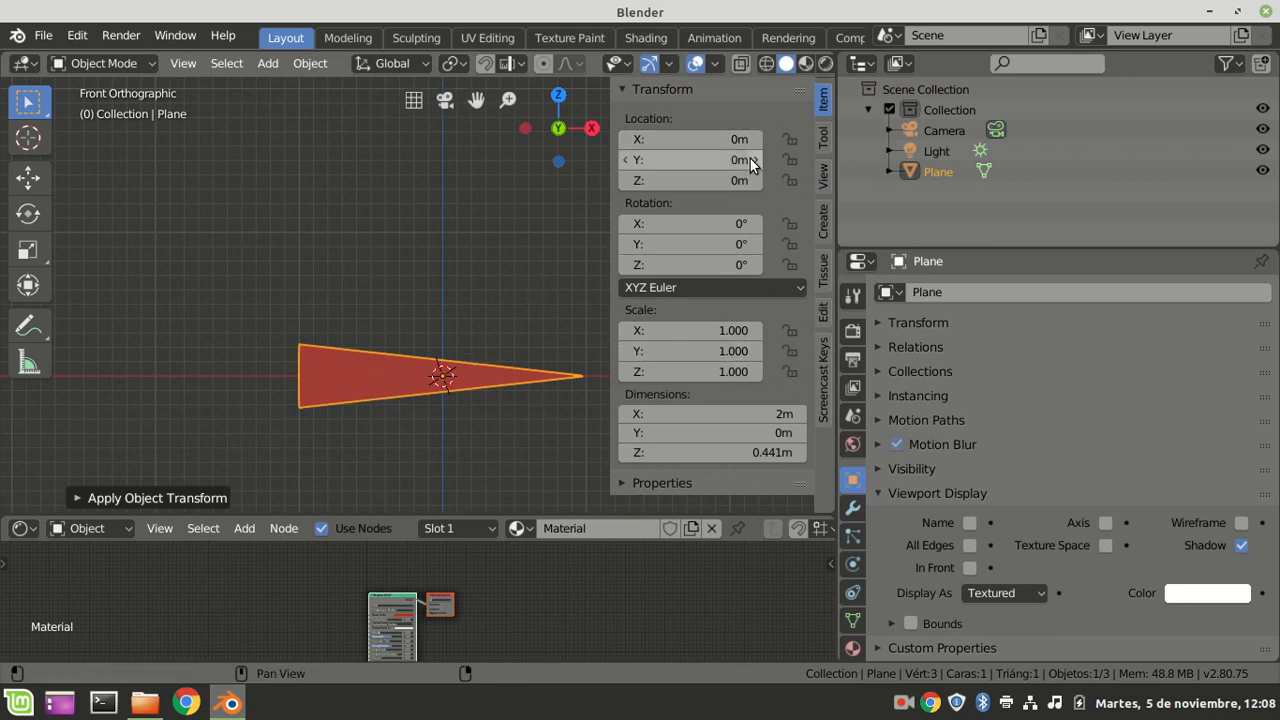
Try raising the triangle along Z and reset its Z location to 0 m.
mouse_move(671, 180)
left_mouse_down()
mouse_move(730, 180)
mouse_move(670, 180)
left_mouse_up()
left_click(673, 180)
type("0")
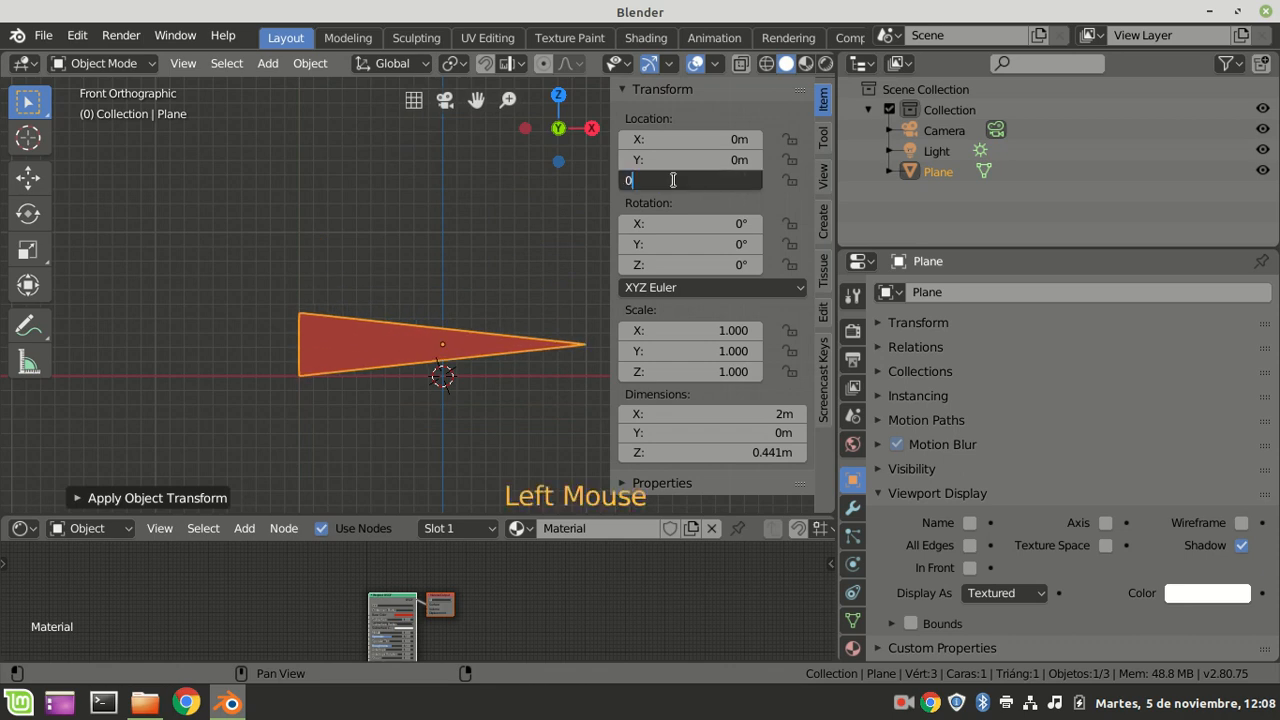
left_click(466, 191)
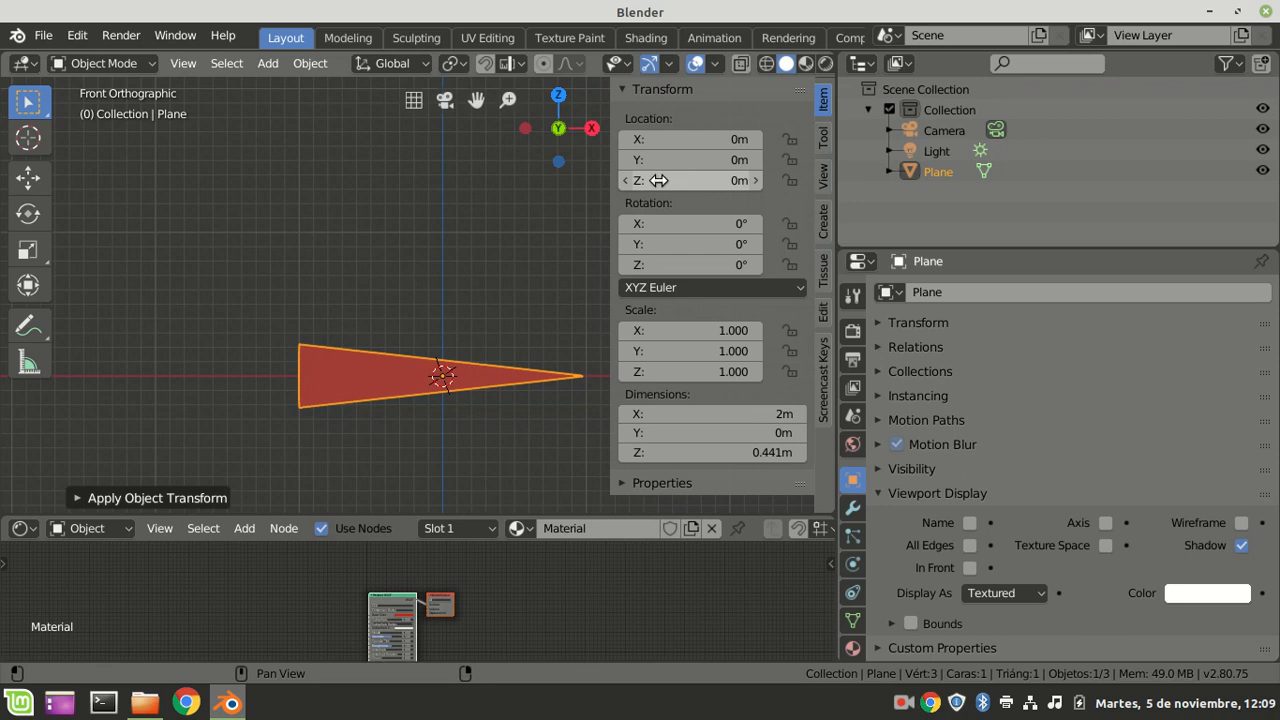
Insert a single keyframe on the triangle's Z location at frame 0.
right_click(658, 180)
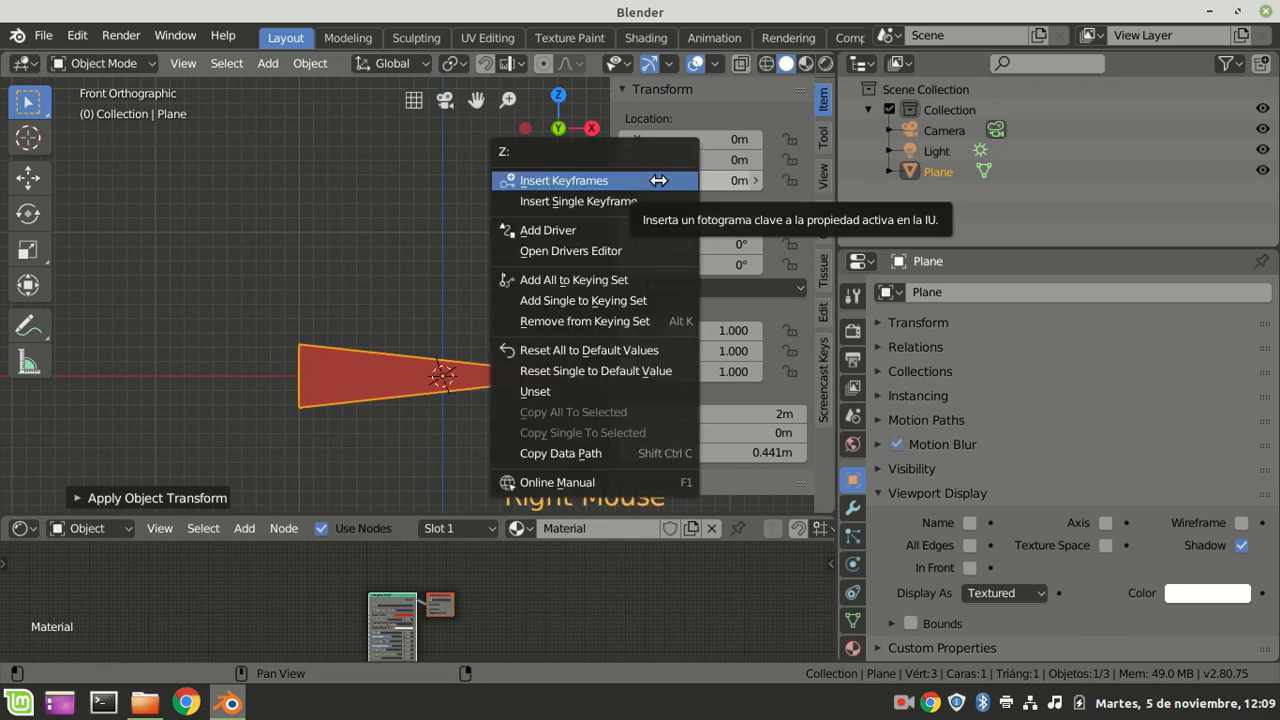
left_click(603, 202)
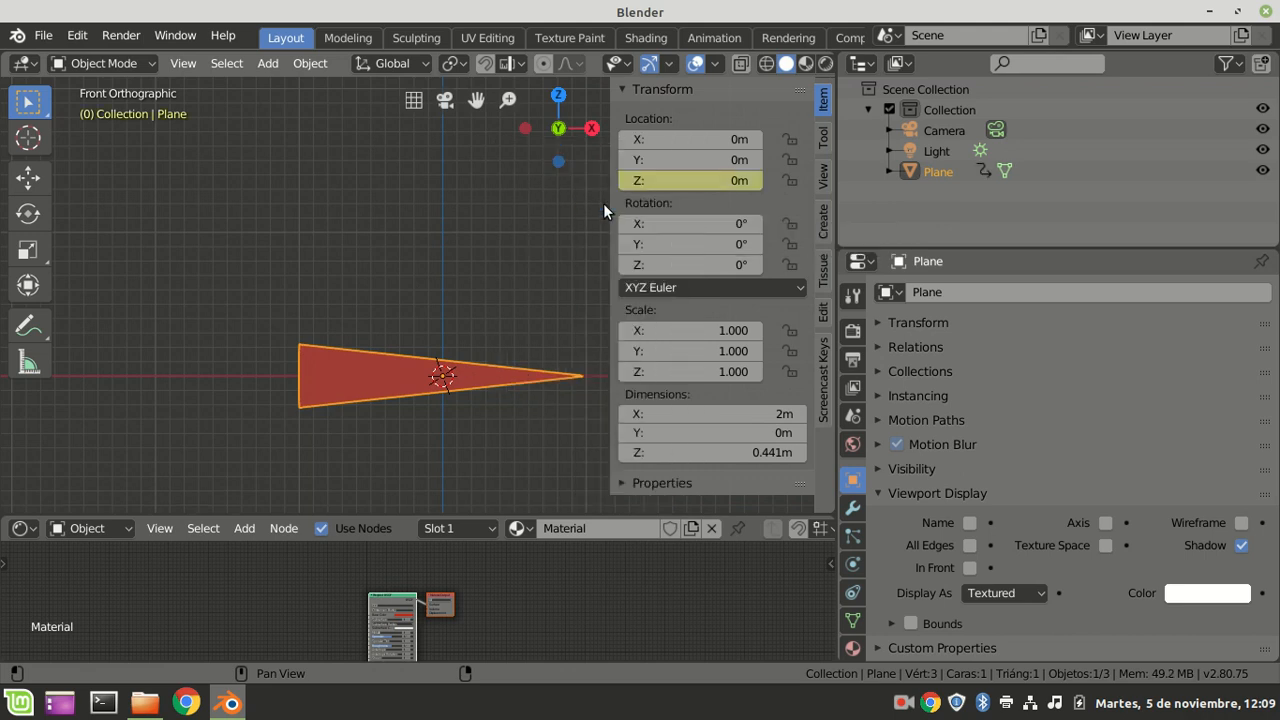
left_click(25, 530)
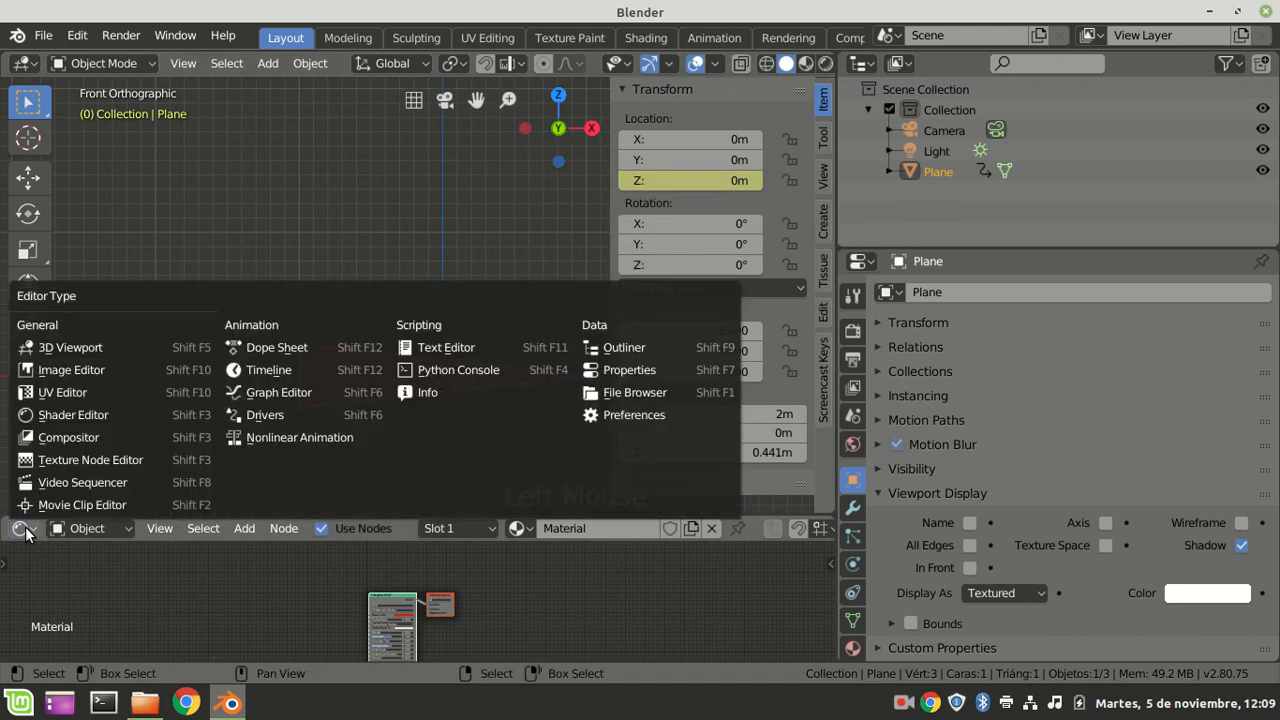
left_click(22, 528)
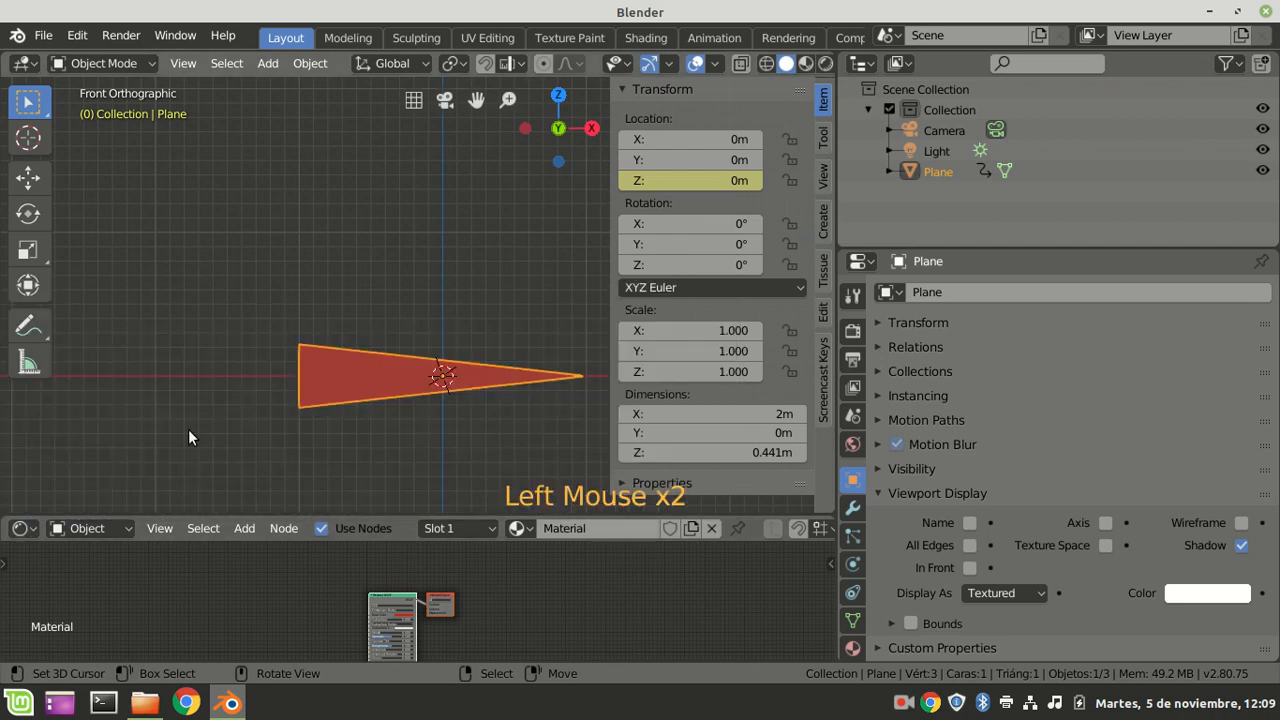
Change the shader editor area below the 3D viewport into a Timeline.
left_click(22, 528)
left_click(22, 528)
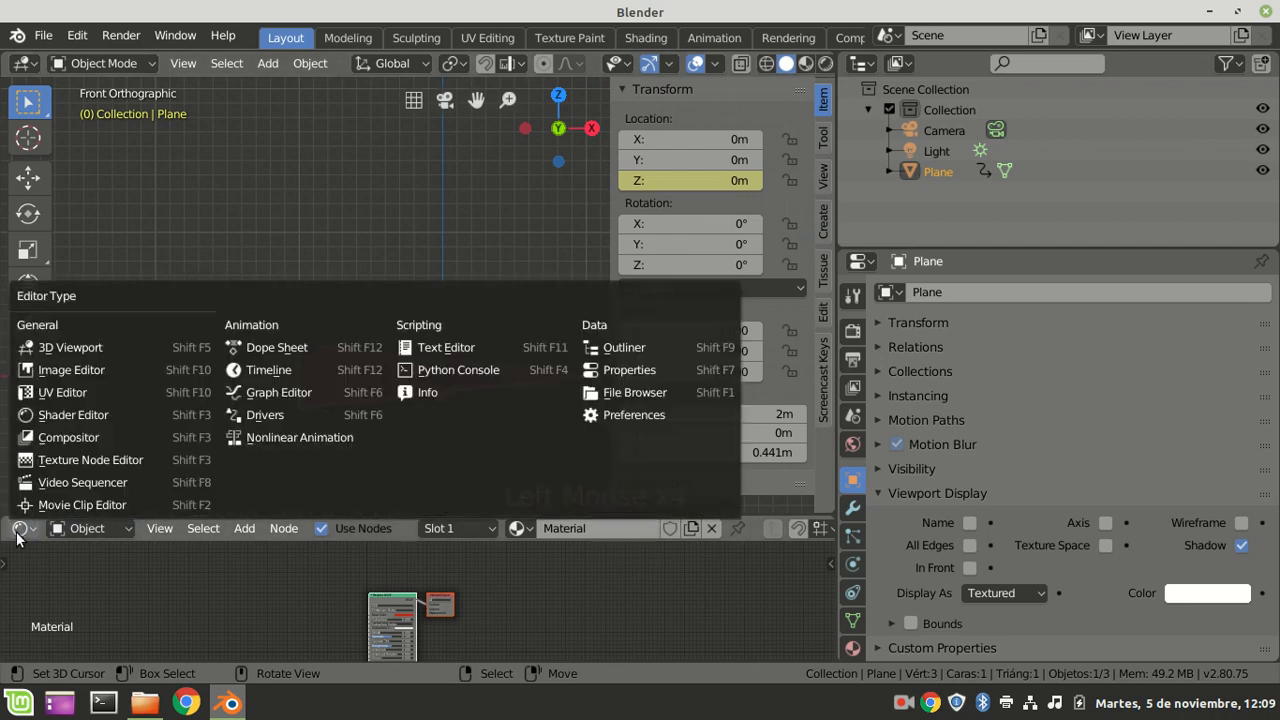
left_click(237, 368)
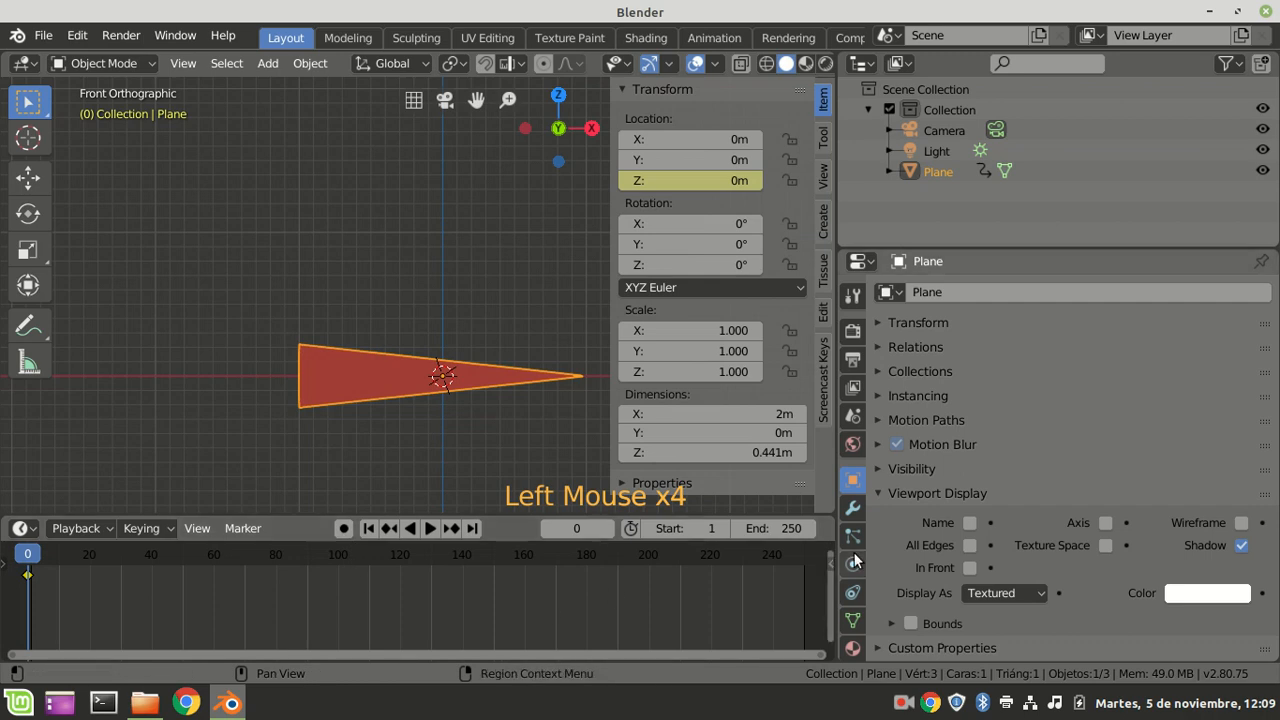
Go to frame 1 and delete the triangle's Z location keyframe at frame 0.
left_click(602, 534)
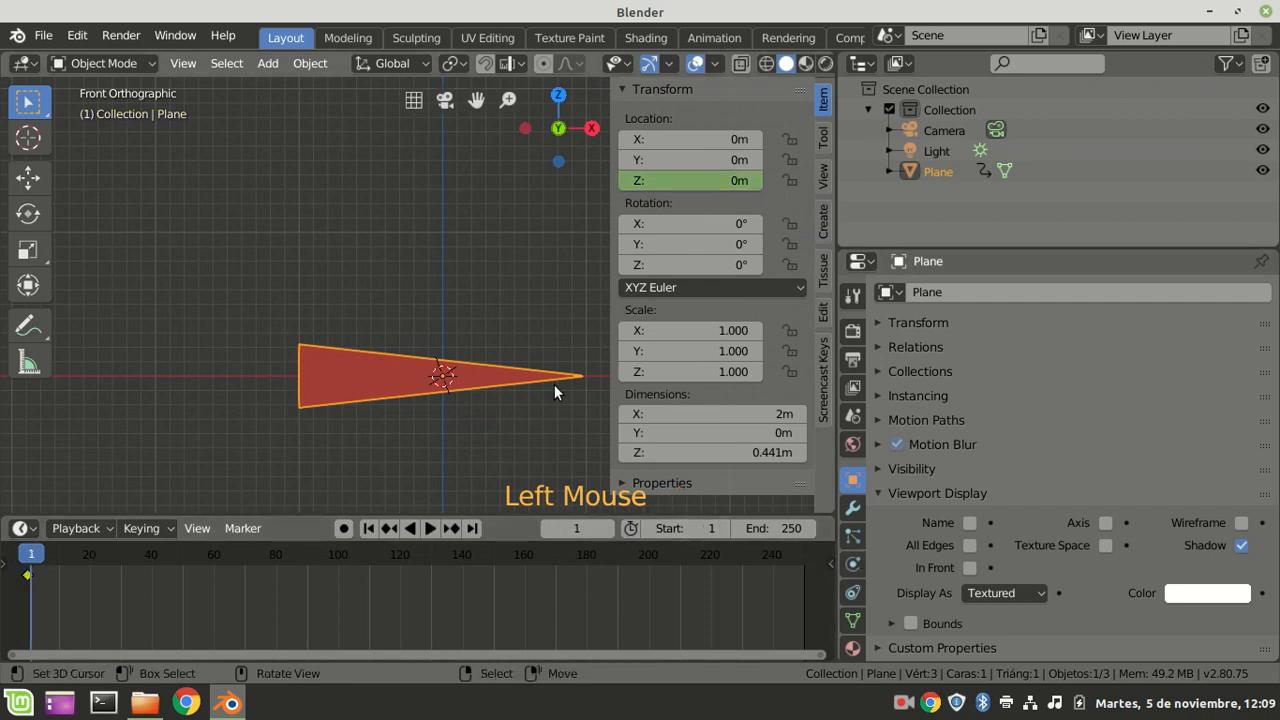
right_click(25, 585)
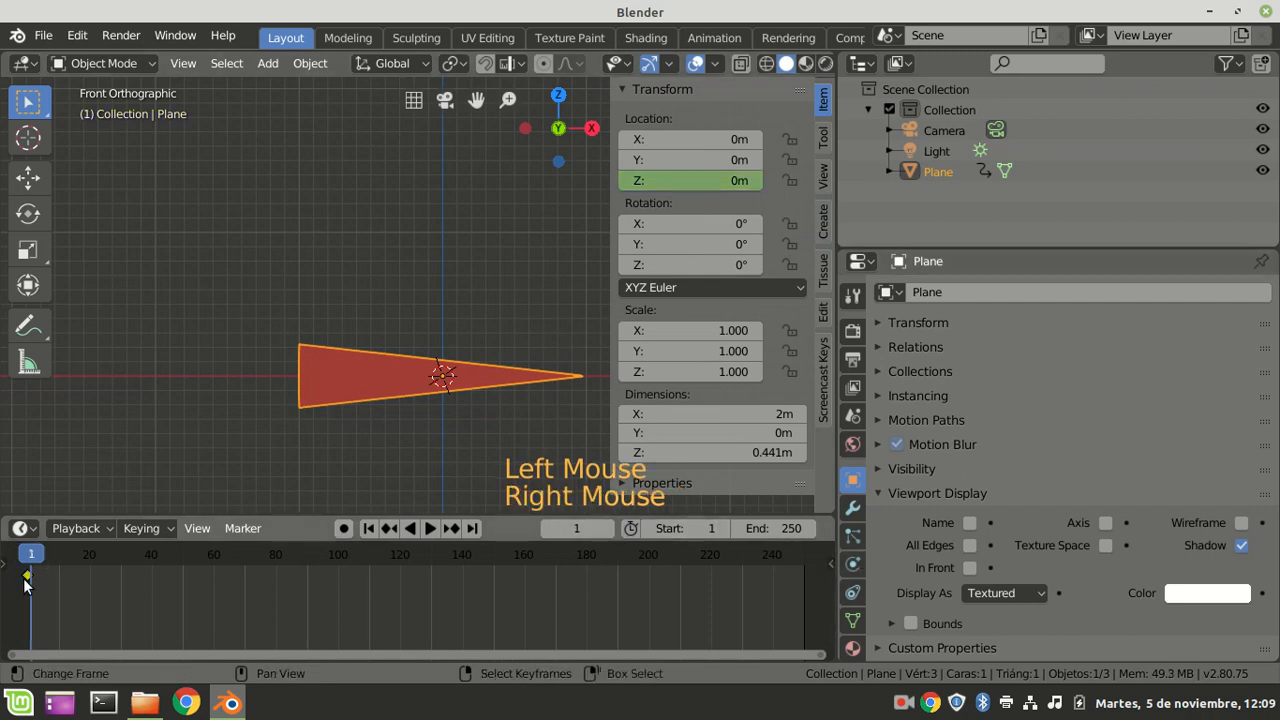
key("Delete")
left_click(27, 586)
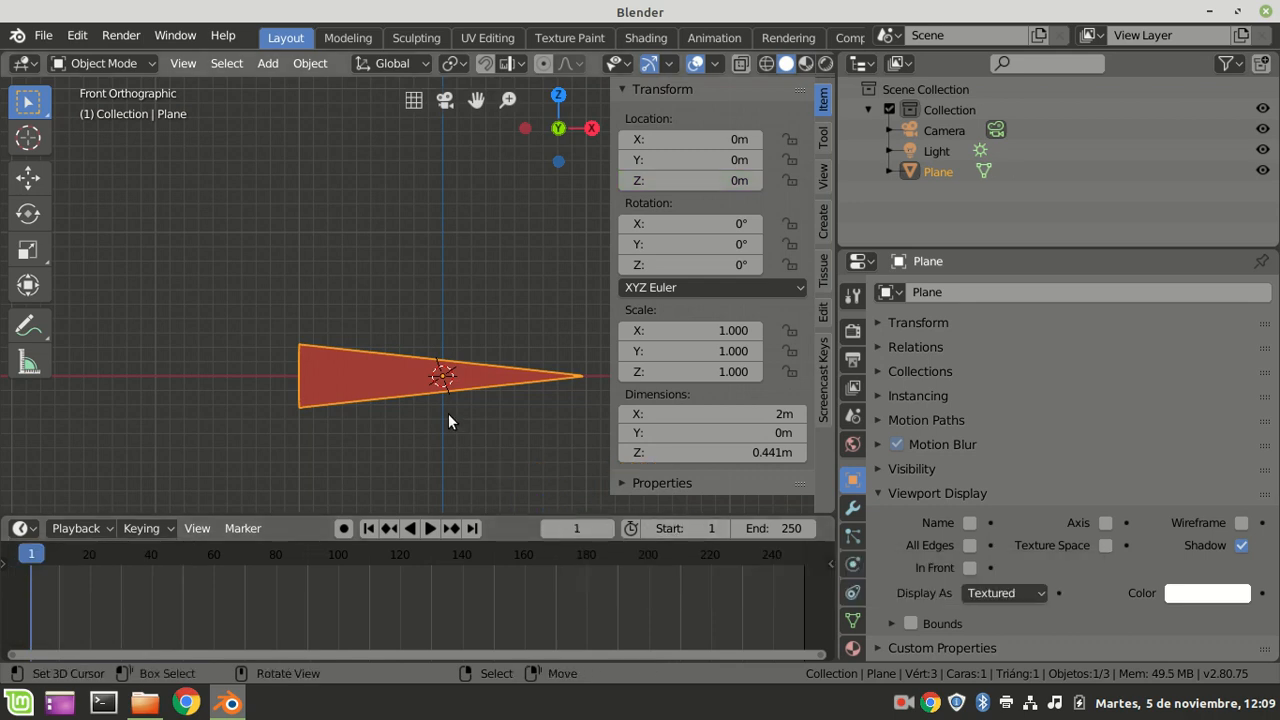
key("Delete")
key("Delete")
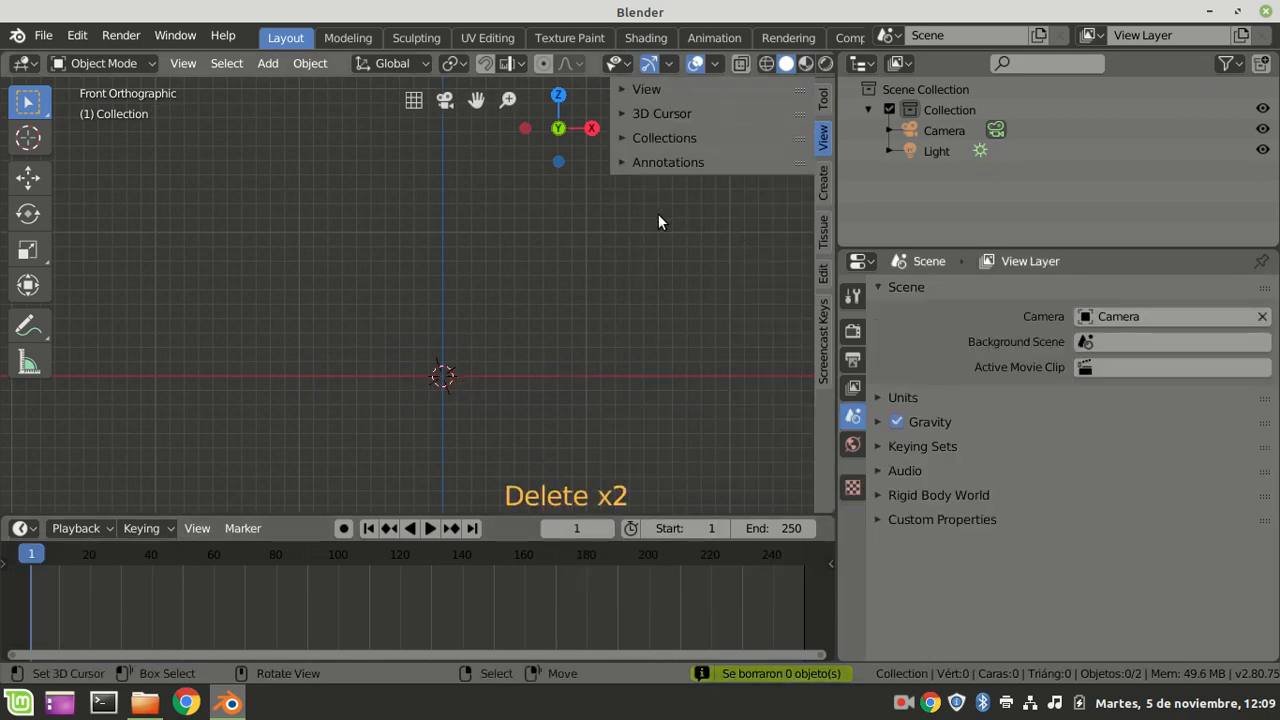
key("ctrl+z")
right_click(557, 376)
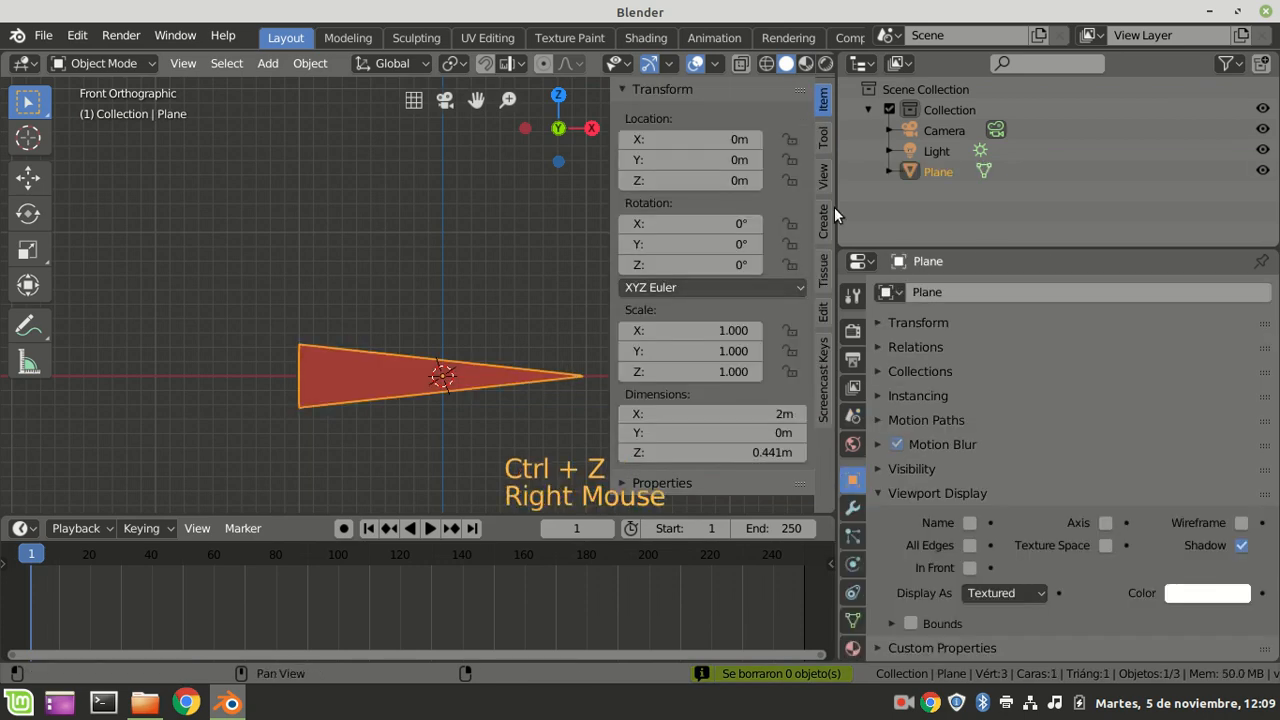
Insert a single keyframe on the triangle's Z location at frame 1.
right_click(748, 180)
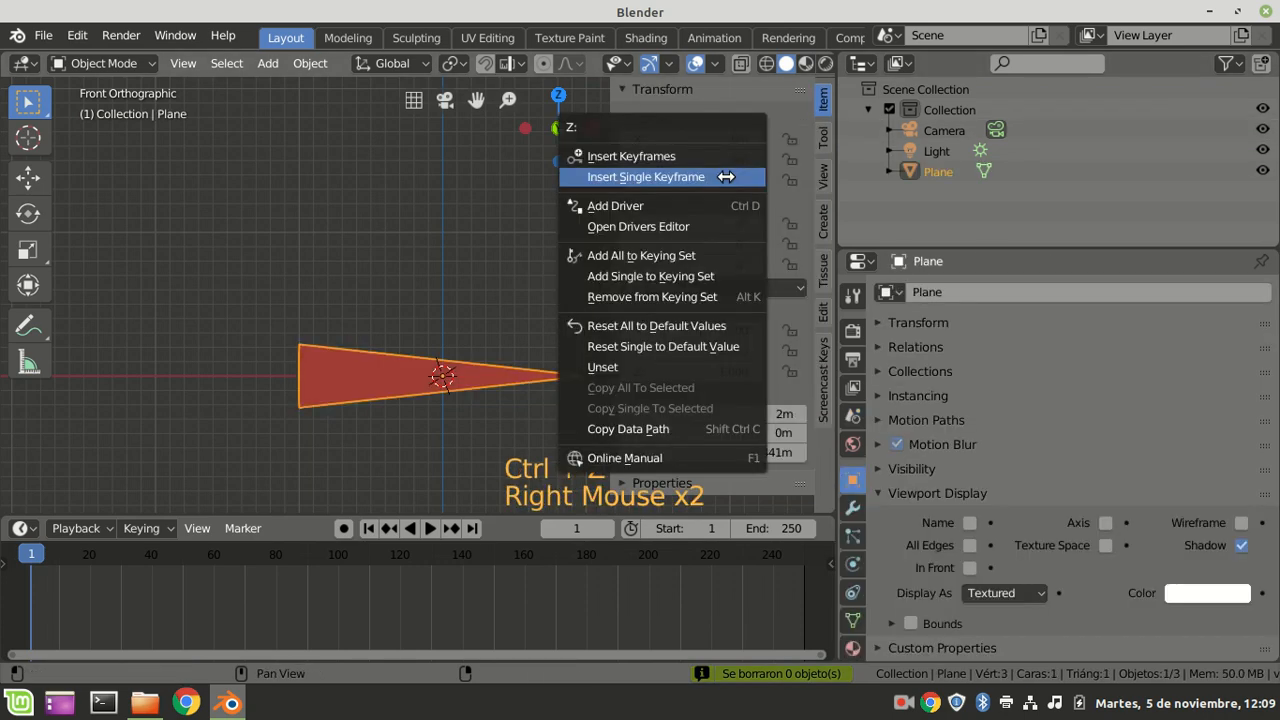
left_click(663, 179)
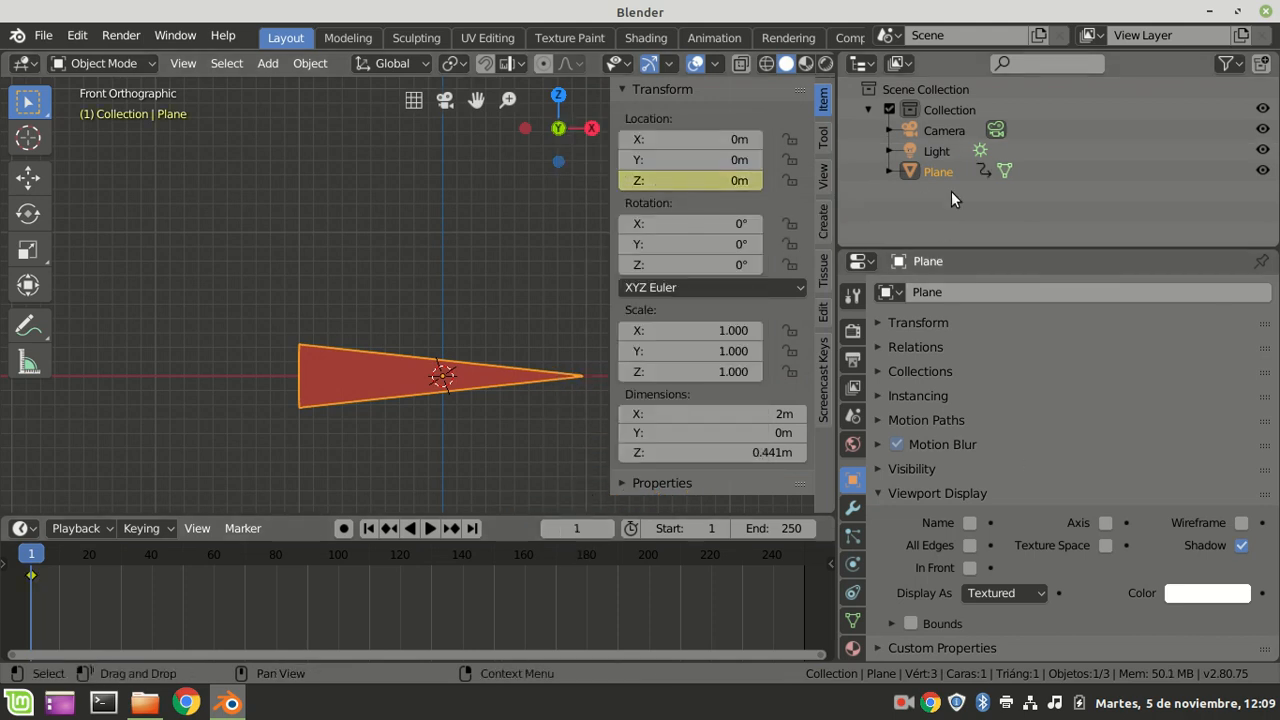
Enlarge the Outliner area downwards and sideways, and change it into a Dope Sheet.
left_click_drag(951, 249, 950, 441)
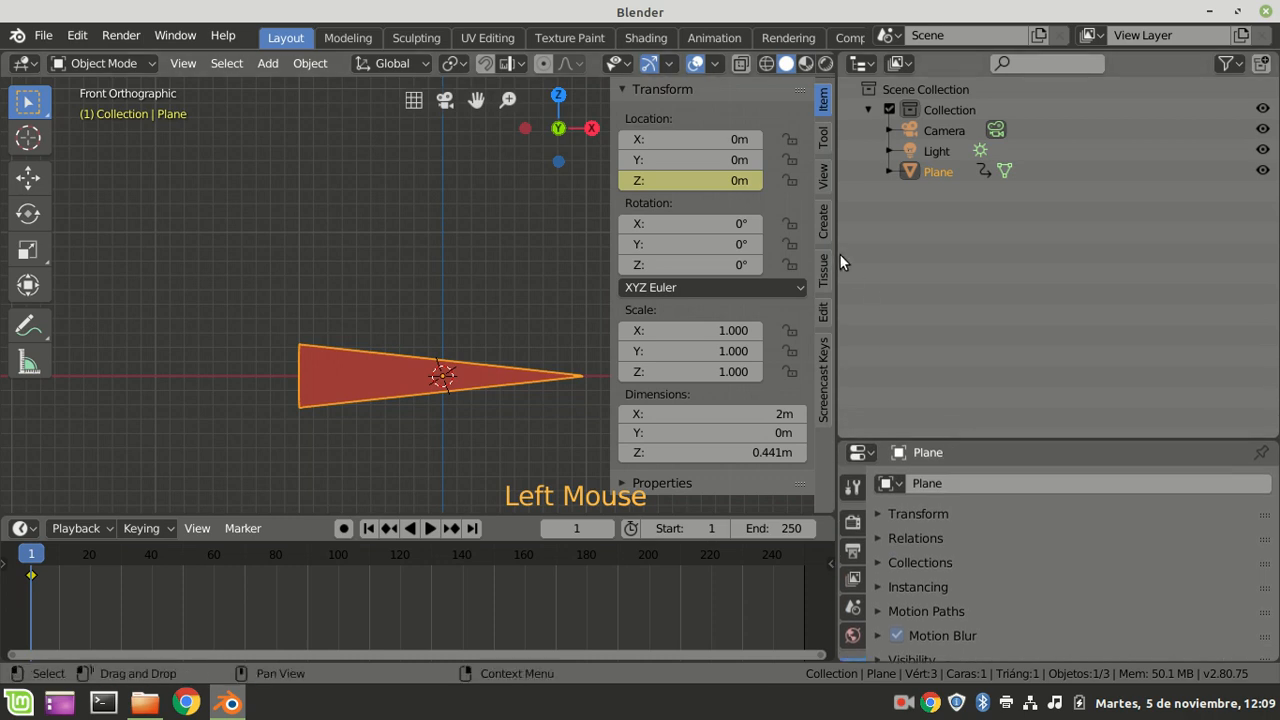
left_click_drag(837, 255, 632, 200)
left_click(648, 63)
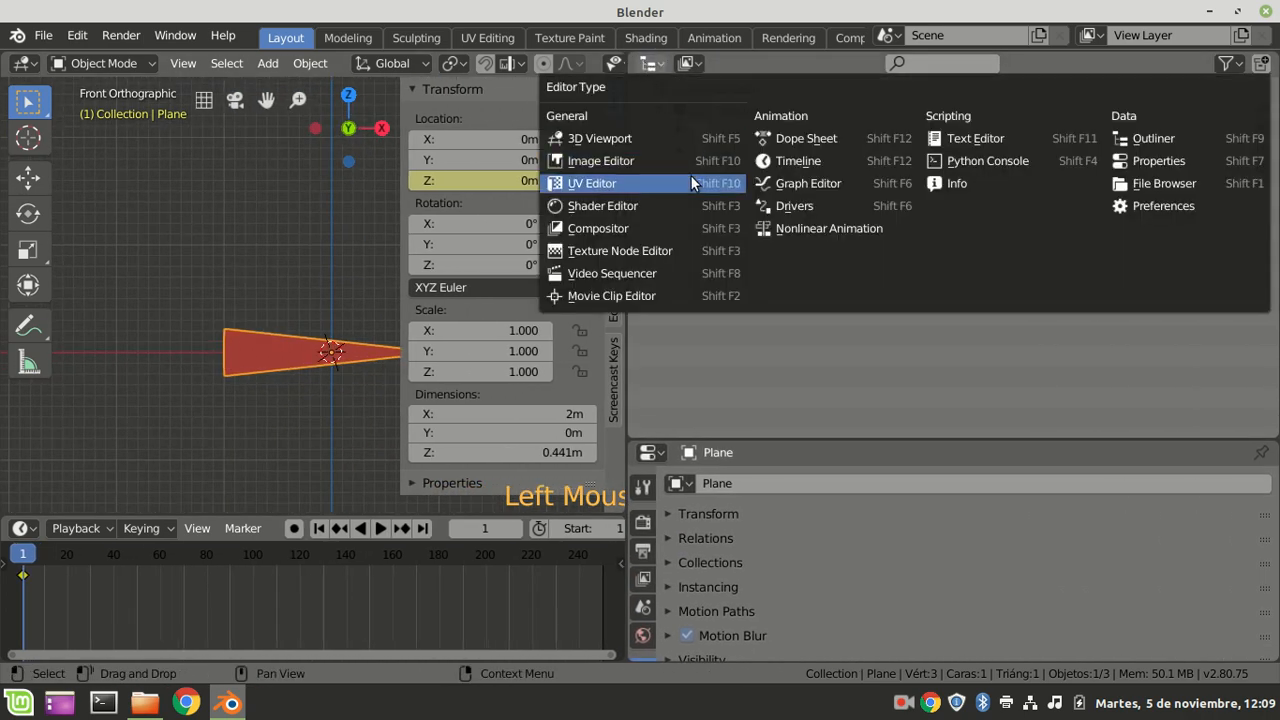
left_click(809, 139)
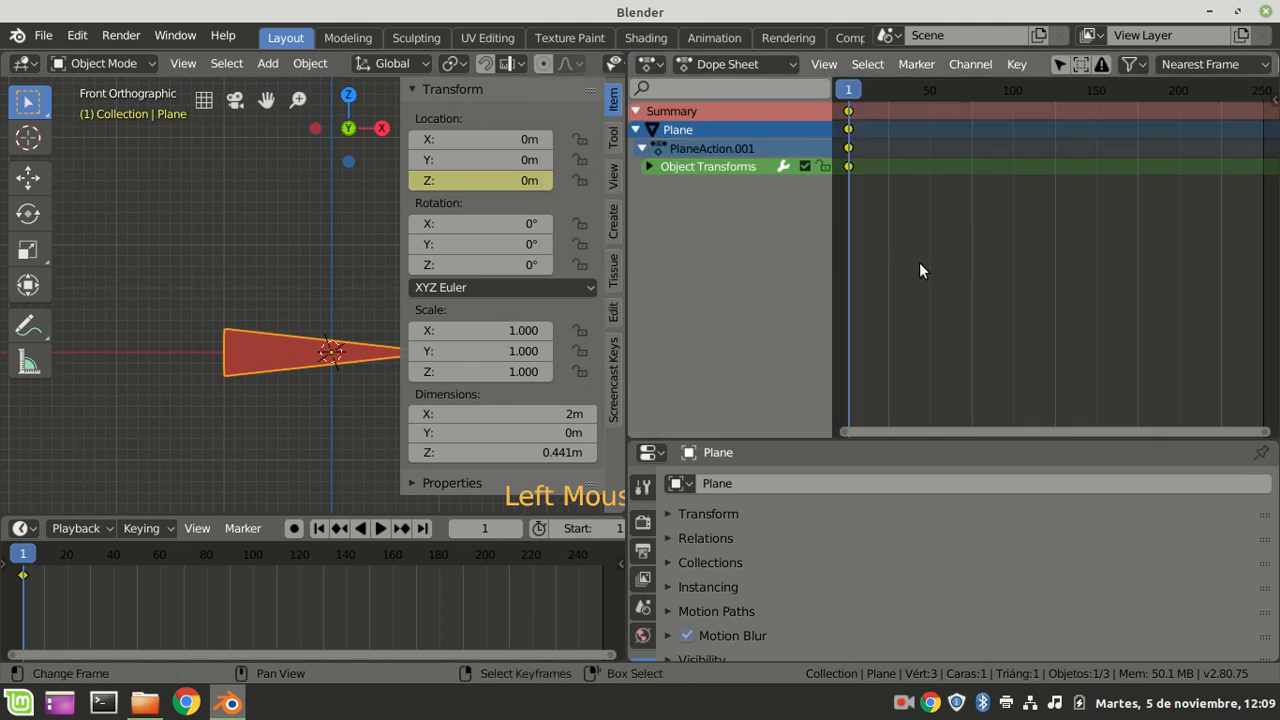
Expand the triangle's Object Transforms group in the Dope Sheet to examine its Z Location keyframe.
scroll(991, 280, "up", 3)
middle_click_drag(991, 280, 1062, 157)
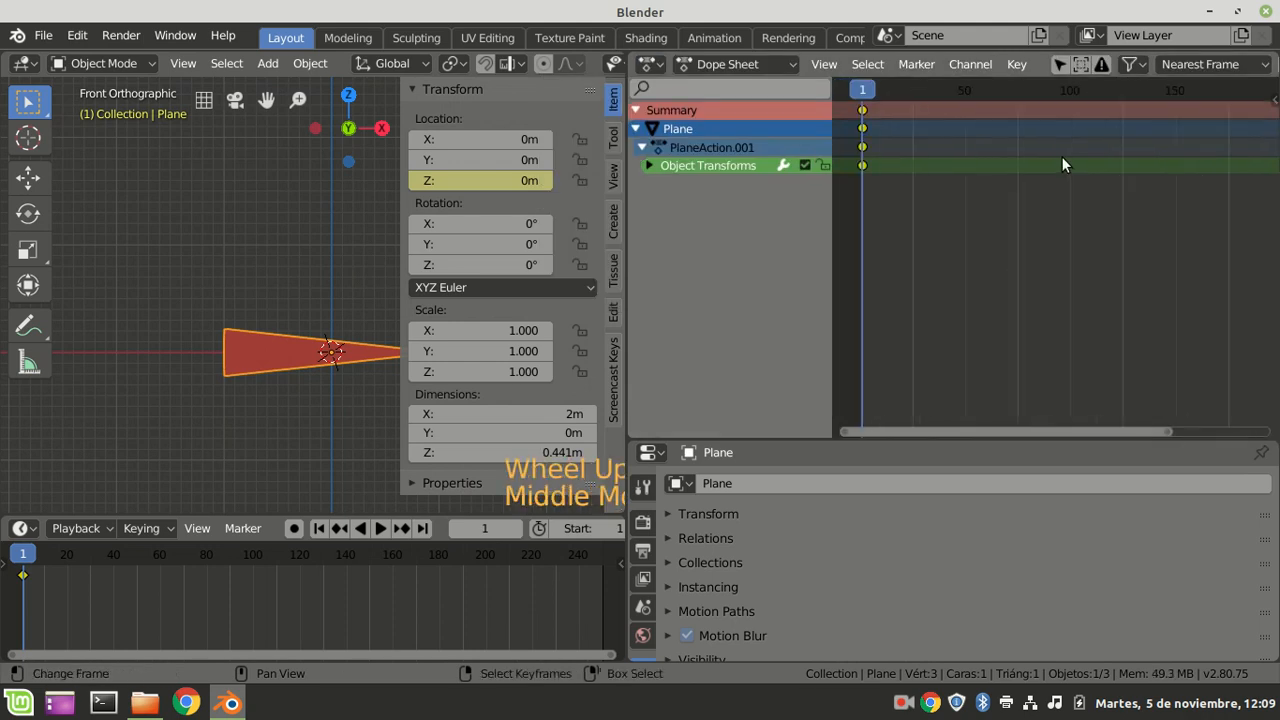
left_click(649, 165)
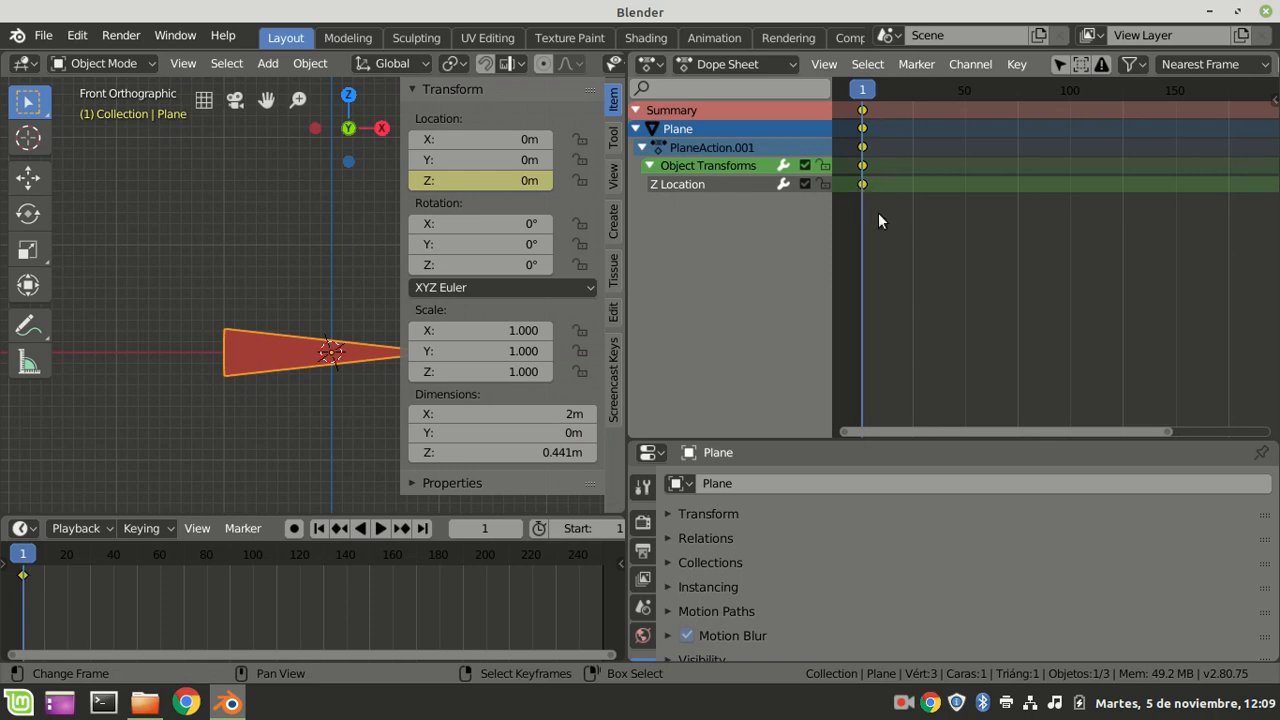
left_click(713, 177)
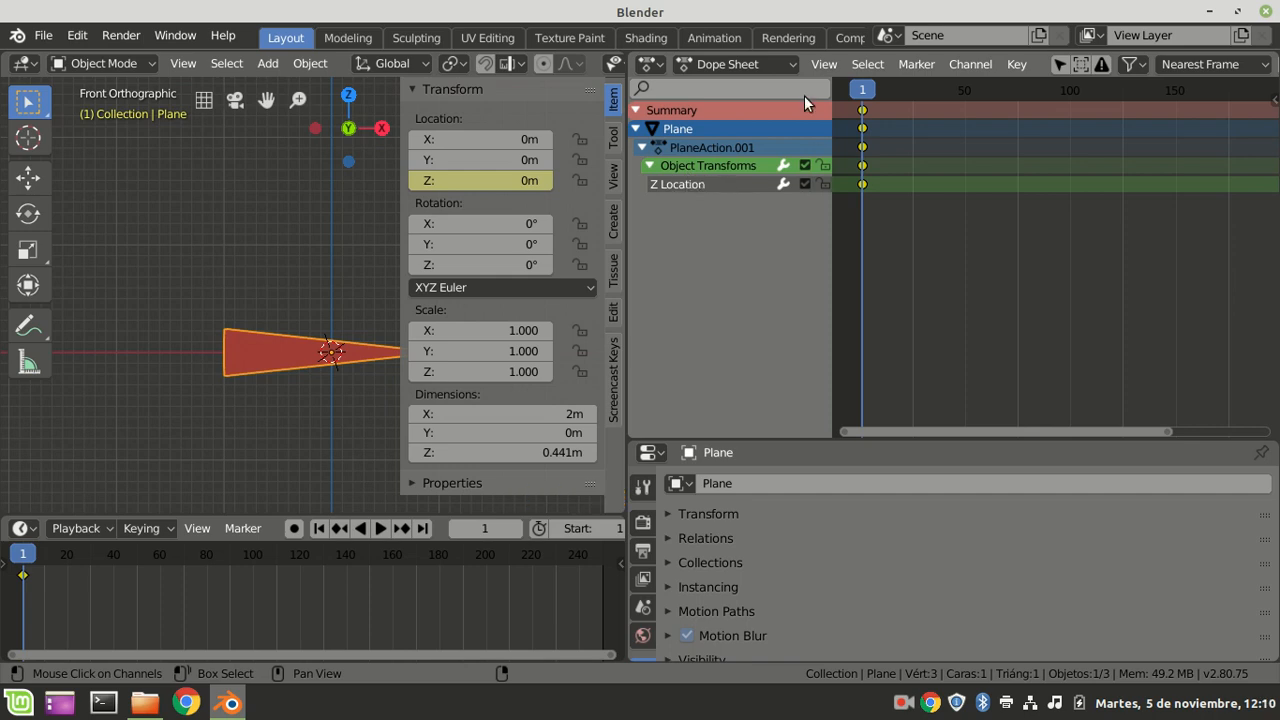
Change the Dope Sheet area into a Graph Editor and expand Object Transforms to list the Z Location curve.
left_click(648, 65)
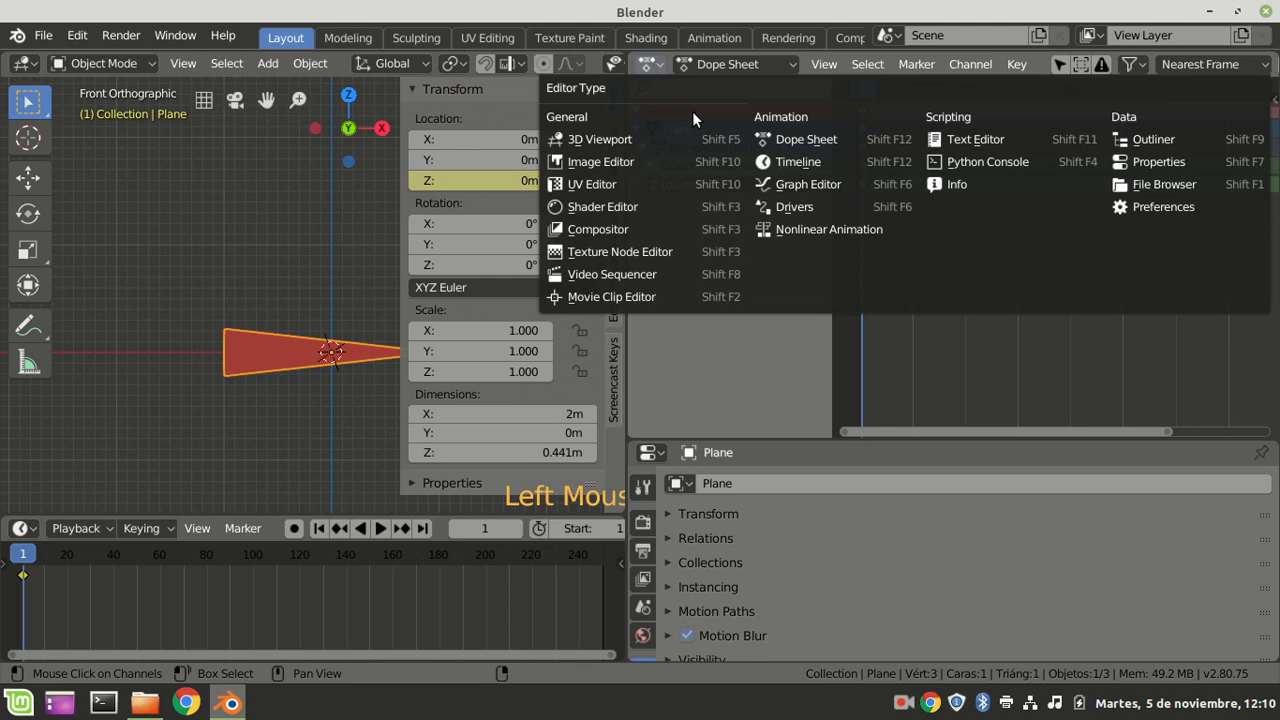
left_click(809, 183)
middle_click_drag(904, 215, 993, 263)
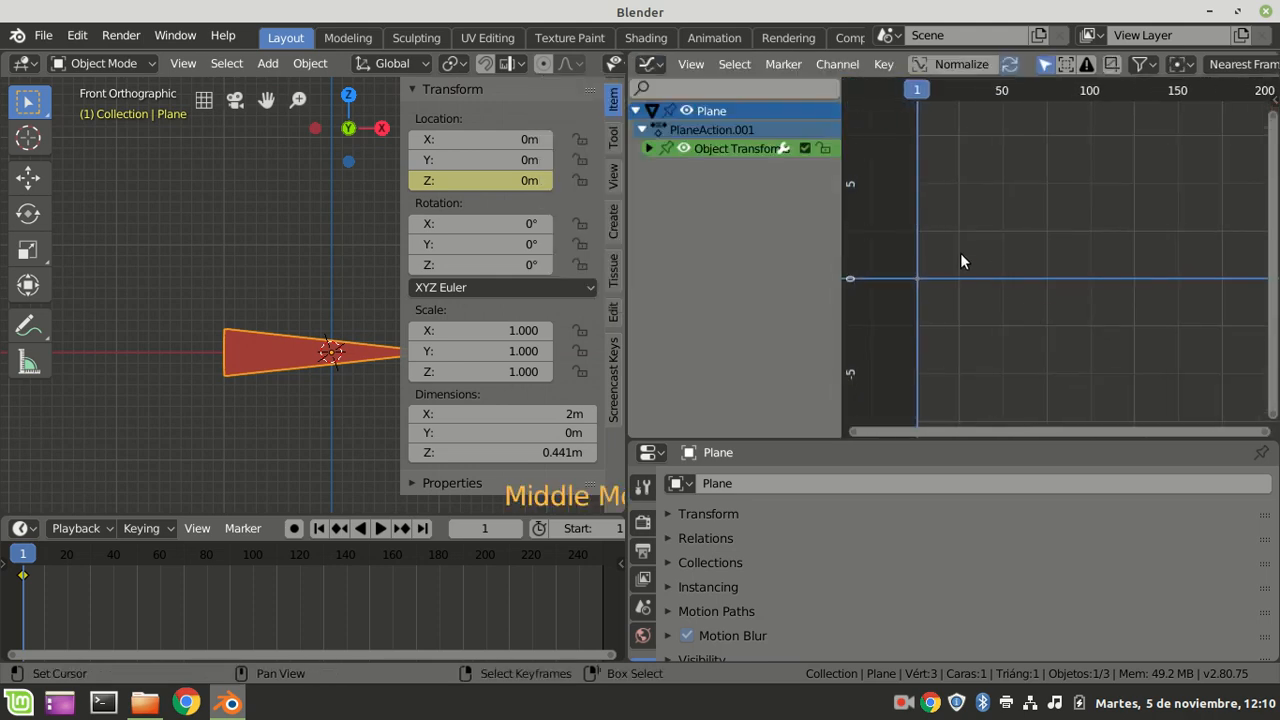
left_click(646, 148)
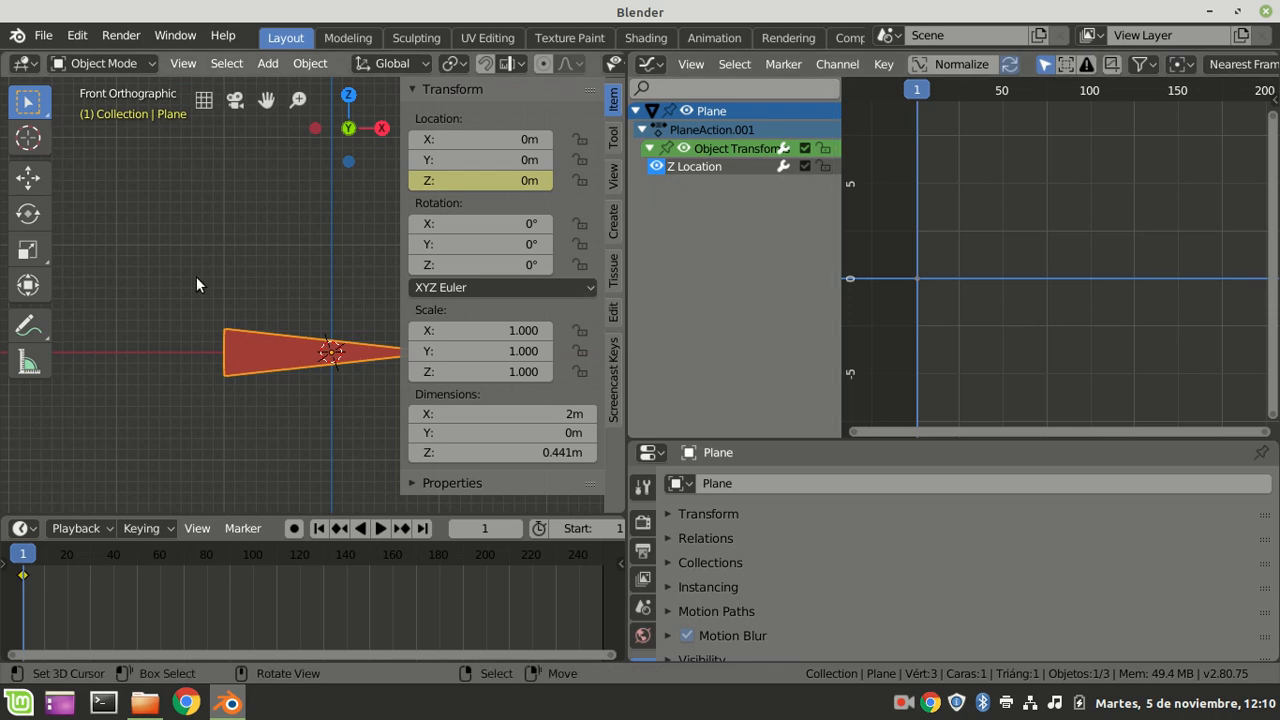
scroll(1044, 320, "down", 2)
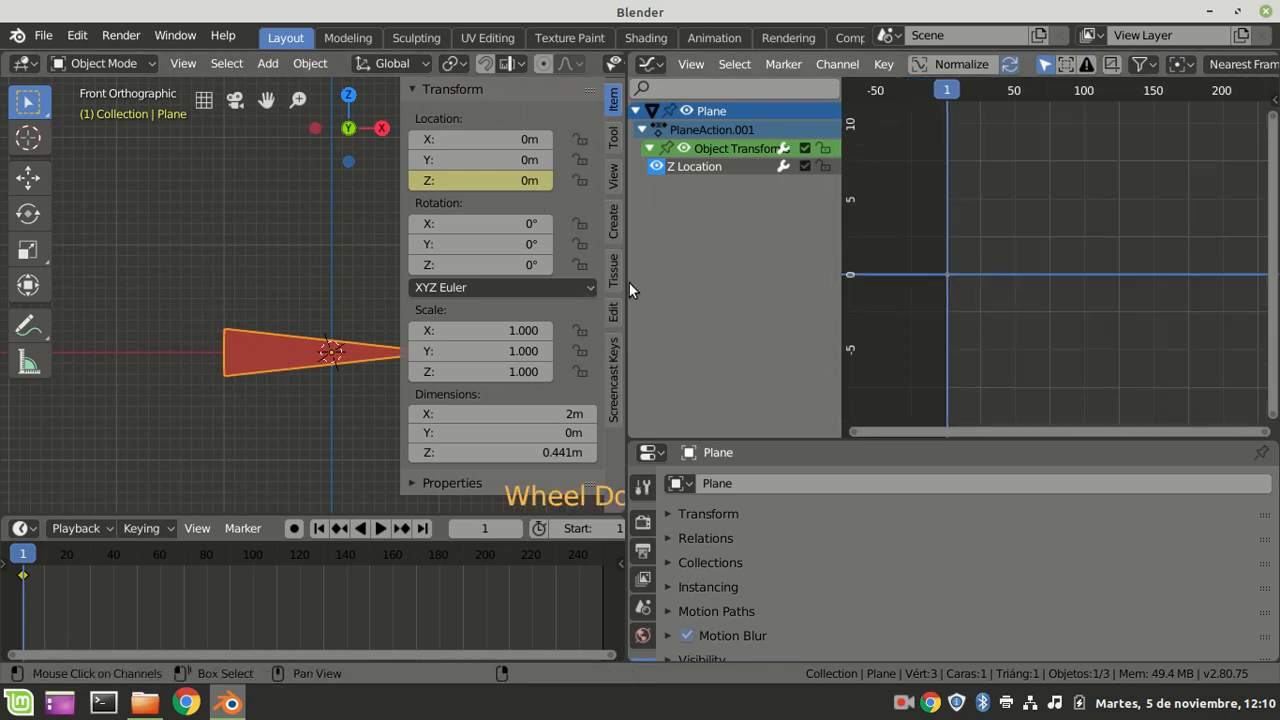
Widen the Graph Editor and display the Active F-Curve and Active Keyframe properties of the Z Location curve.
left_click_drag(622, 281, 397, 283)
key("n")
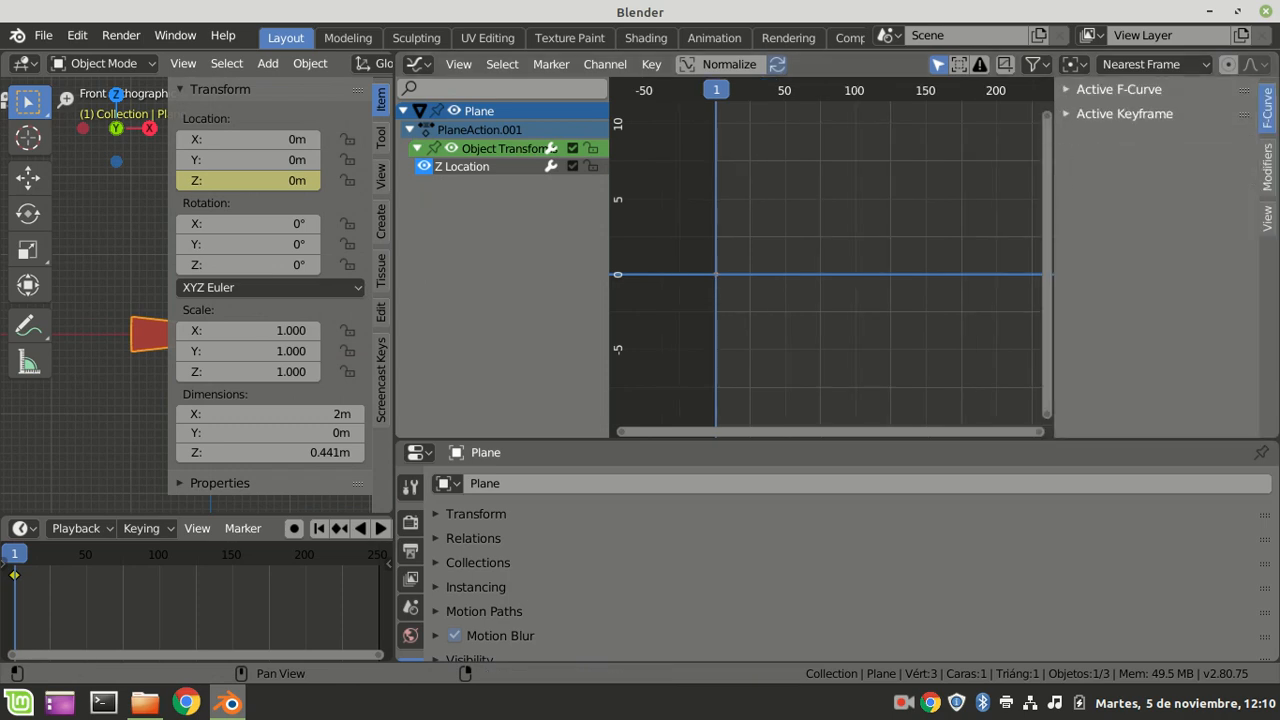
left_click(1267, 220)
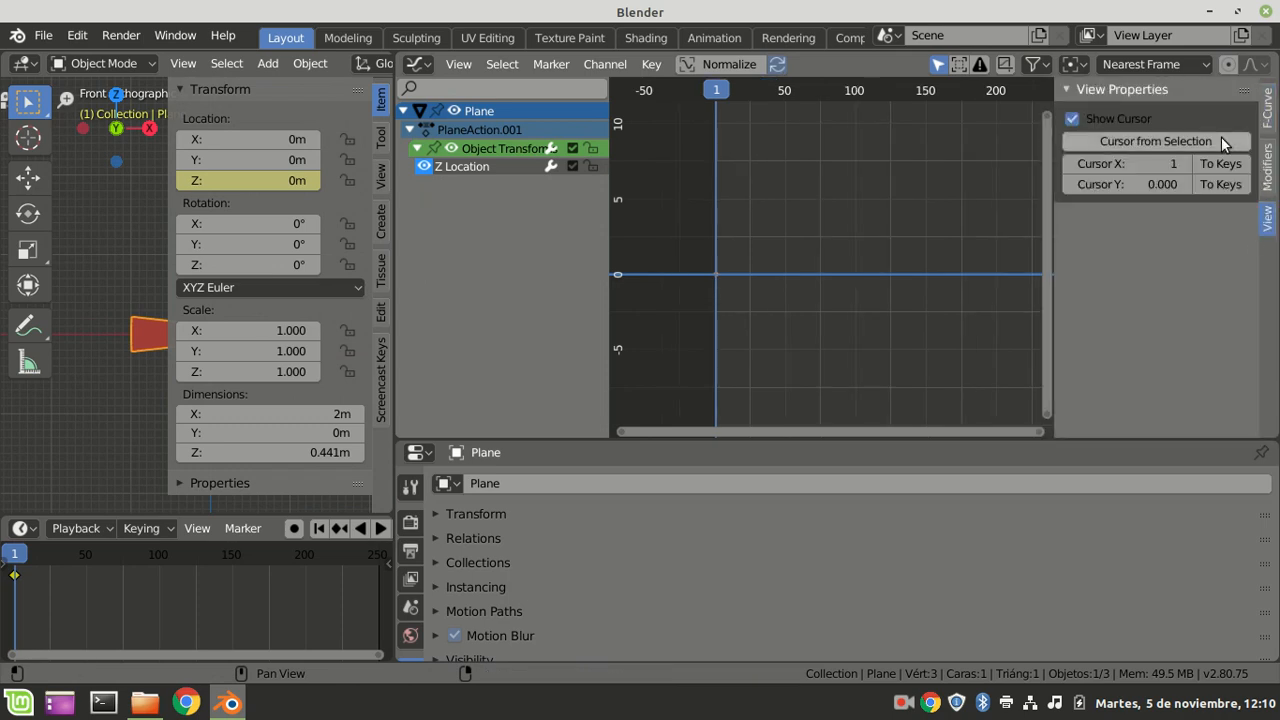
left_click(1272, 170)
left_click(1267, 112)
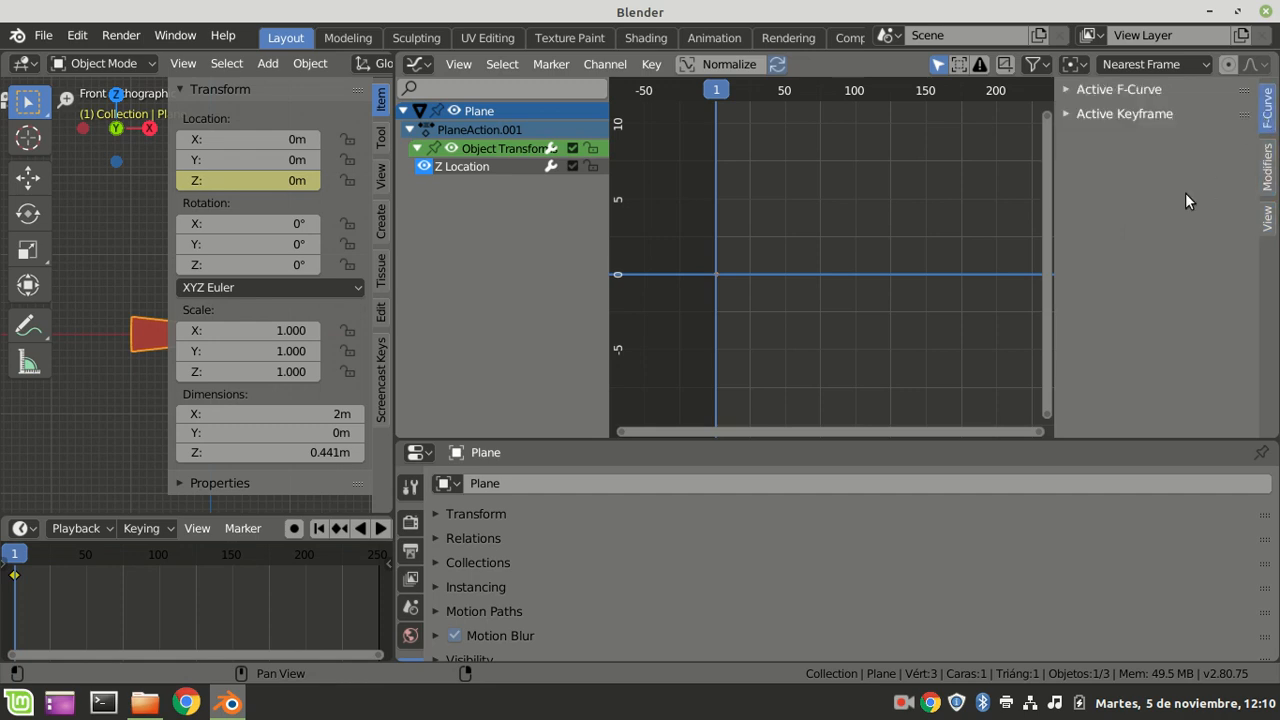
left_click(1064, 113)
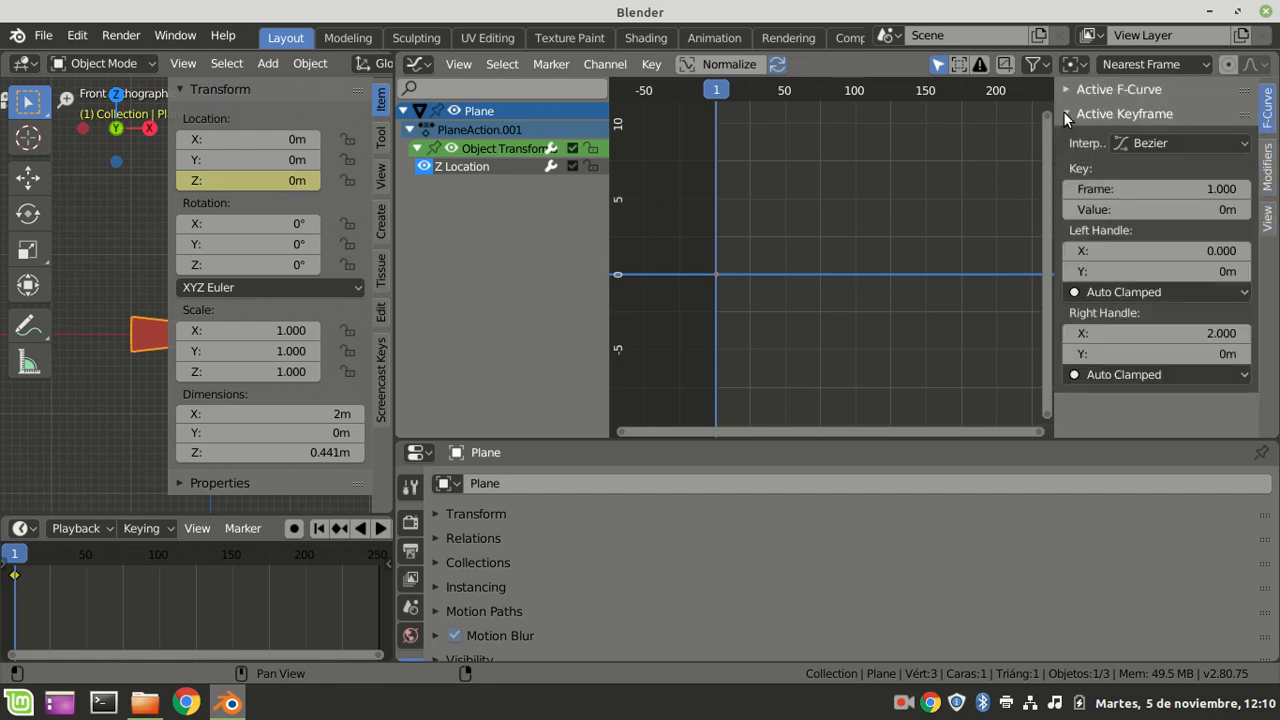
left_click(1069, 89)
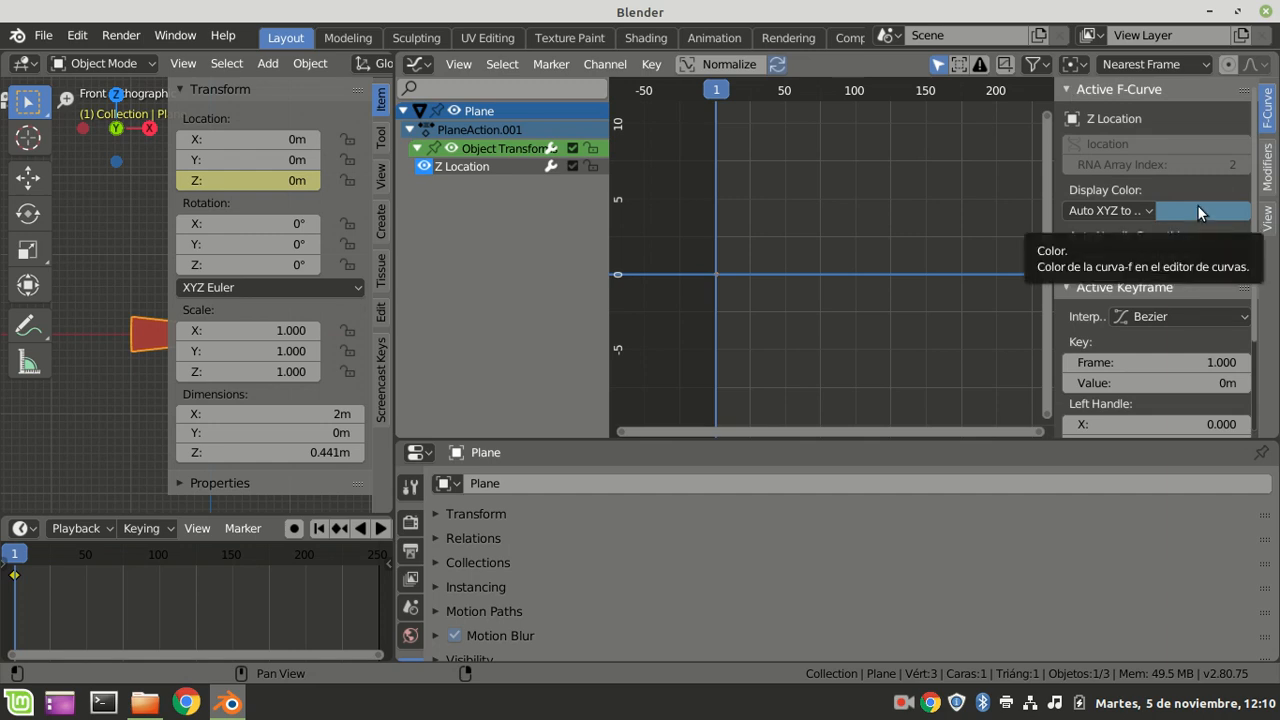
Set the active Z Location keyframe's interpolation to Linear.
left_click(1142, 206)
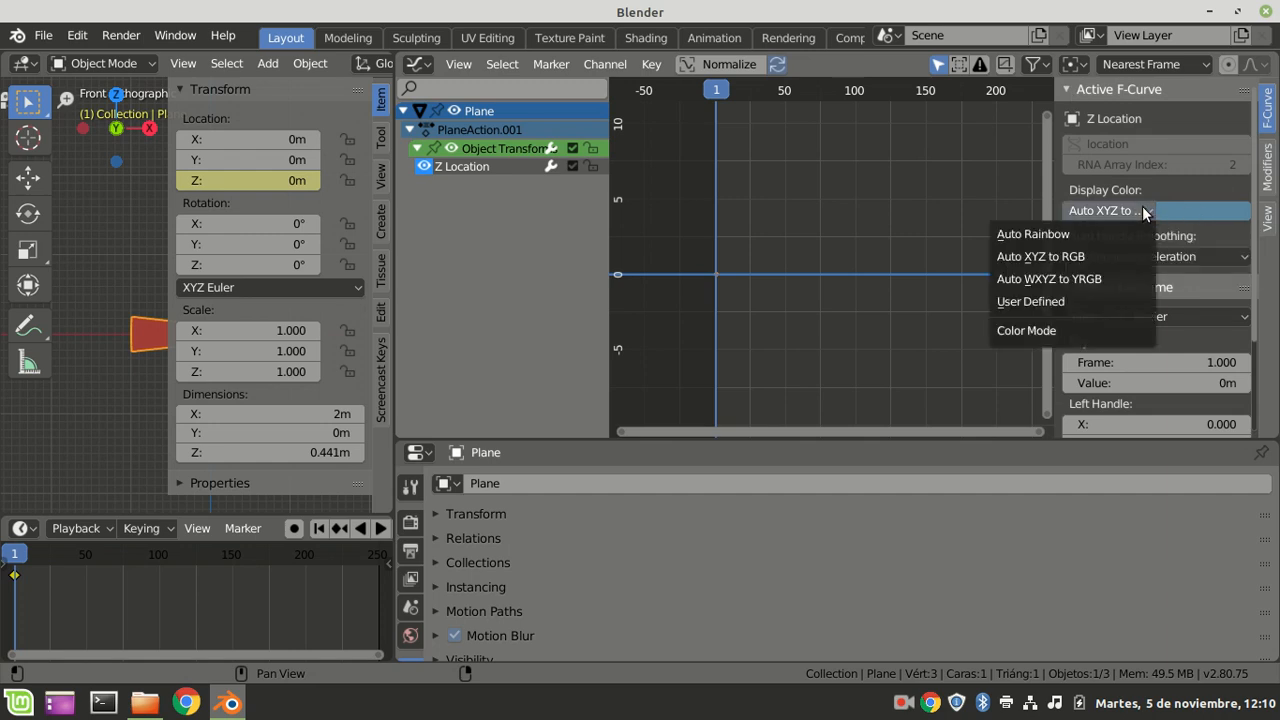
right_click(1191, 206)
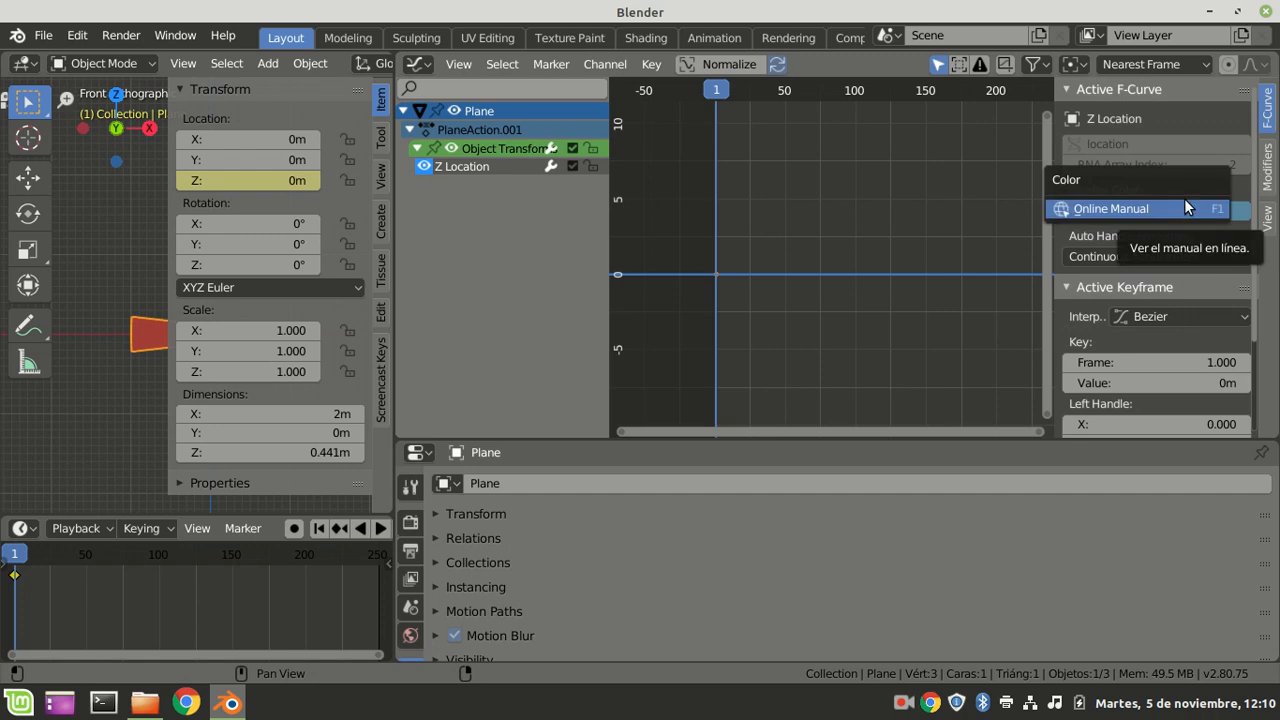
left_click(1148, 316)
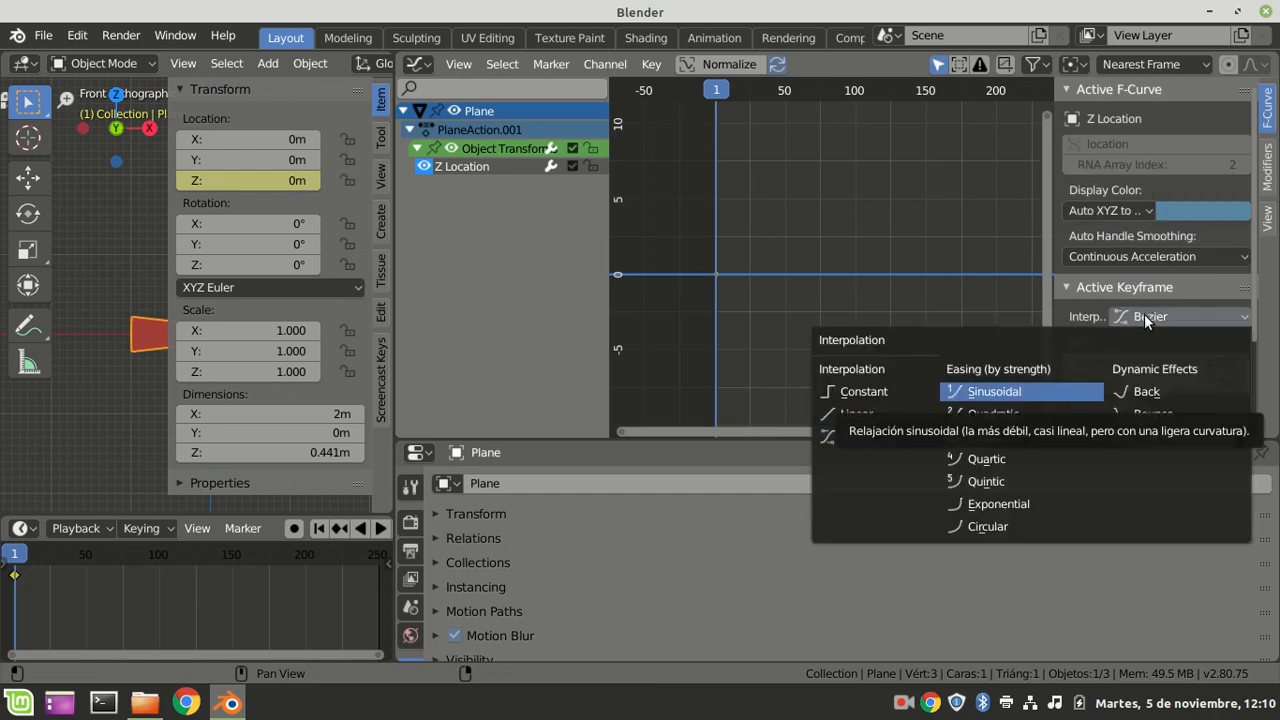
left_click(852, 413)
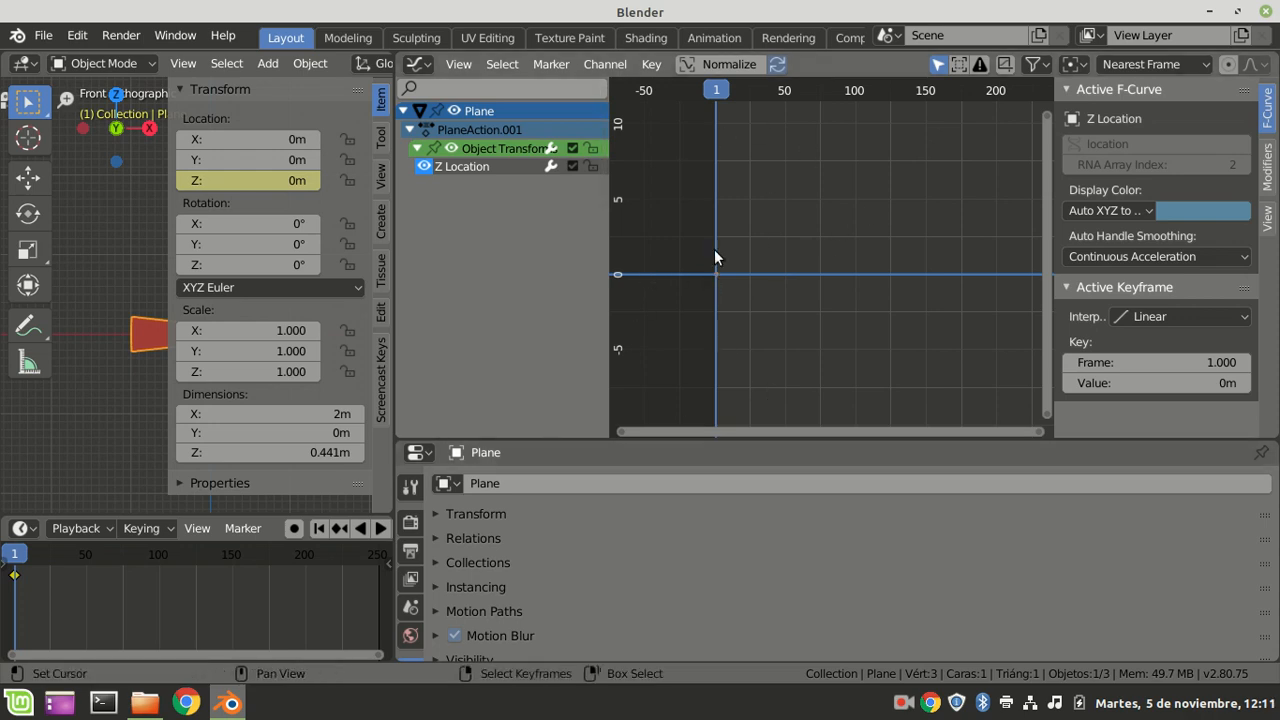
left_click(651, 63)
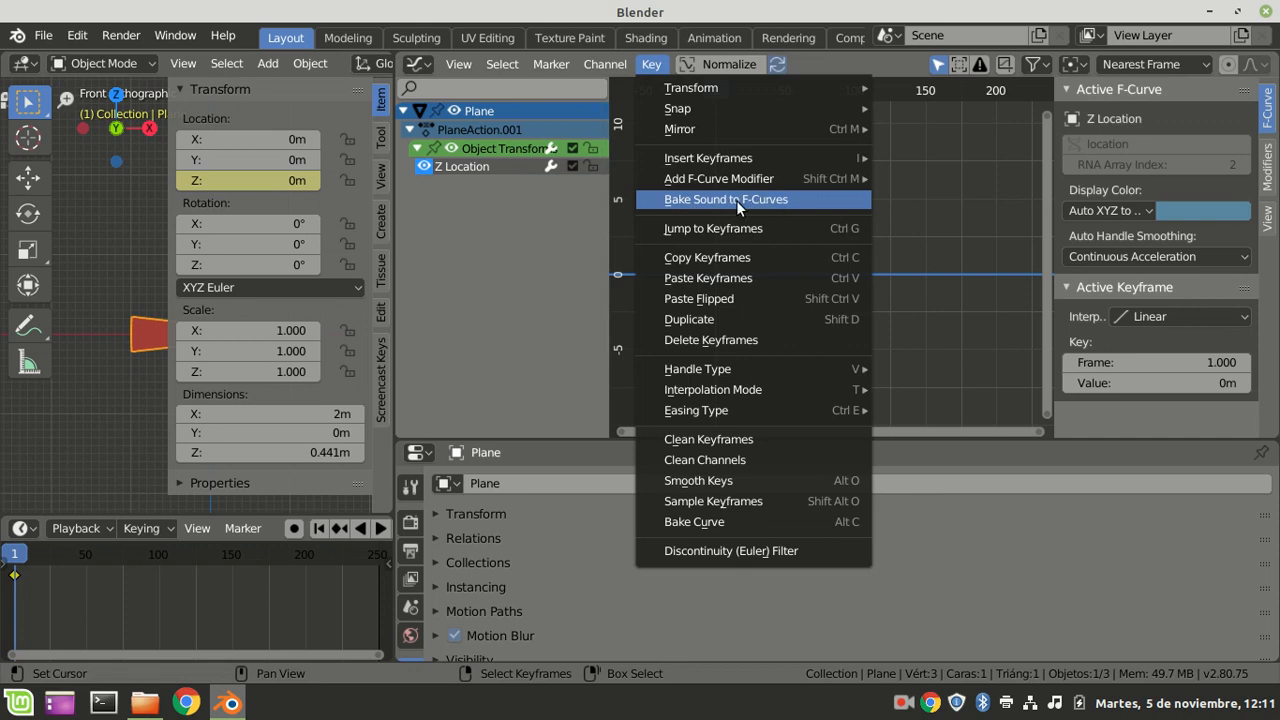
key("Escape")
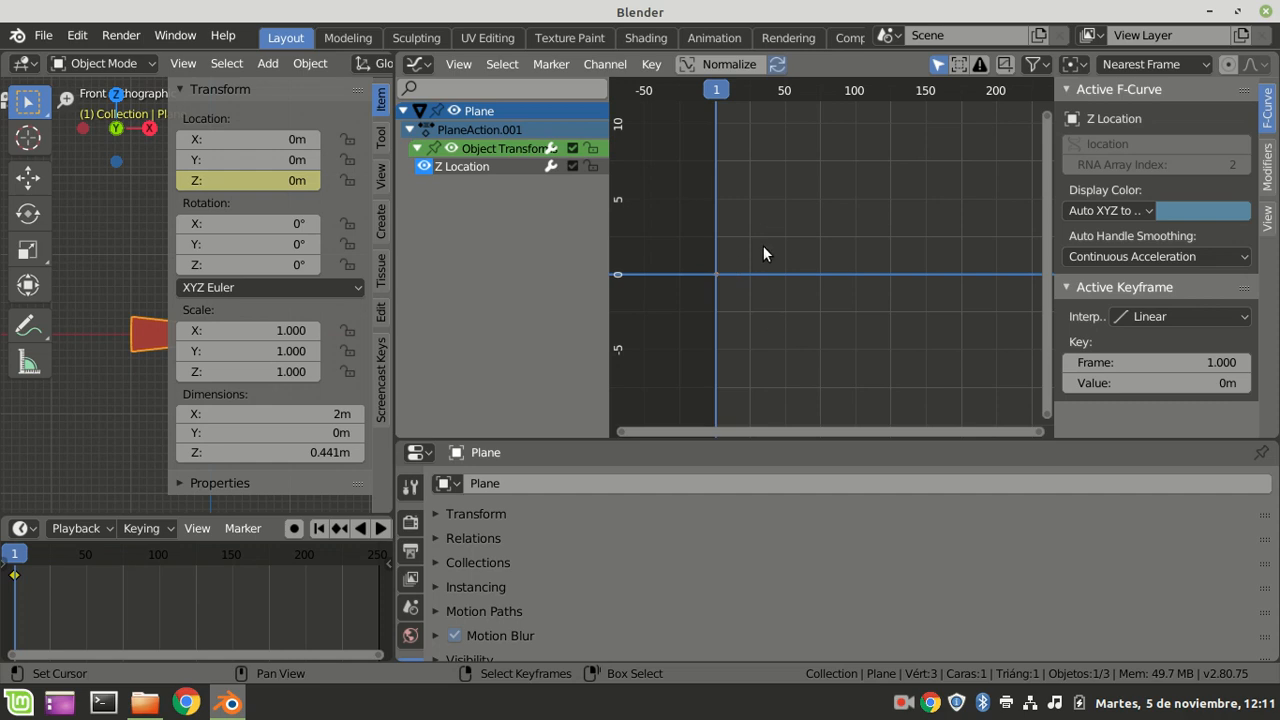
Change the Properties area into a Video Sequencer, fit its whole range and display its time ruler in frames.
left_click(417, 453)
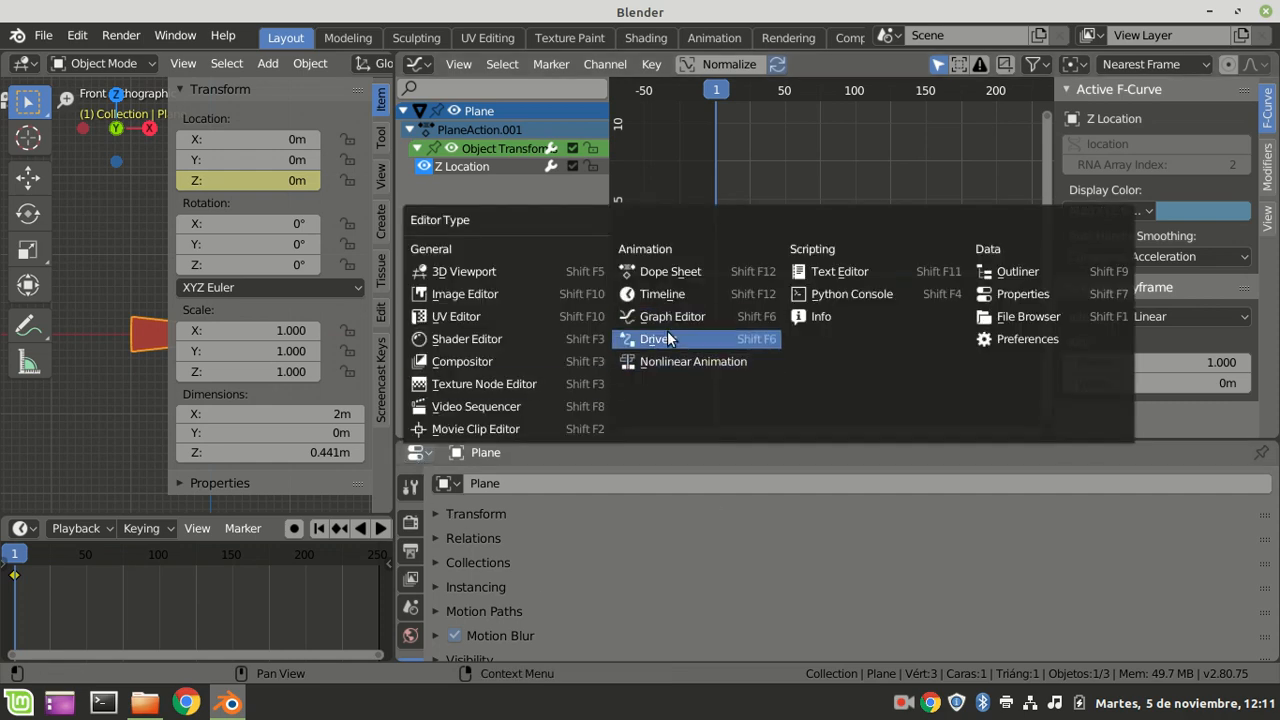
left_click(499, 407)
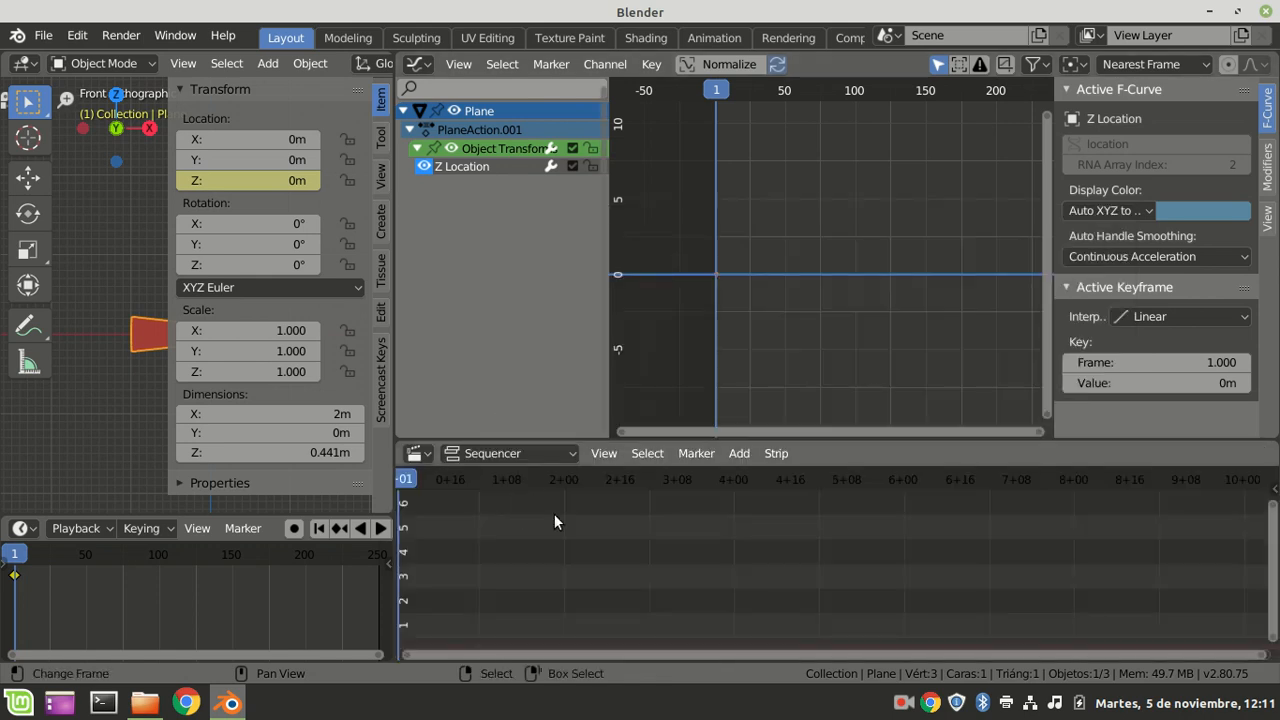
key("Home")
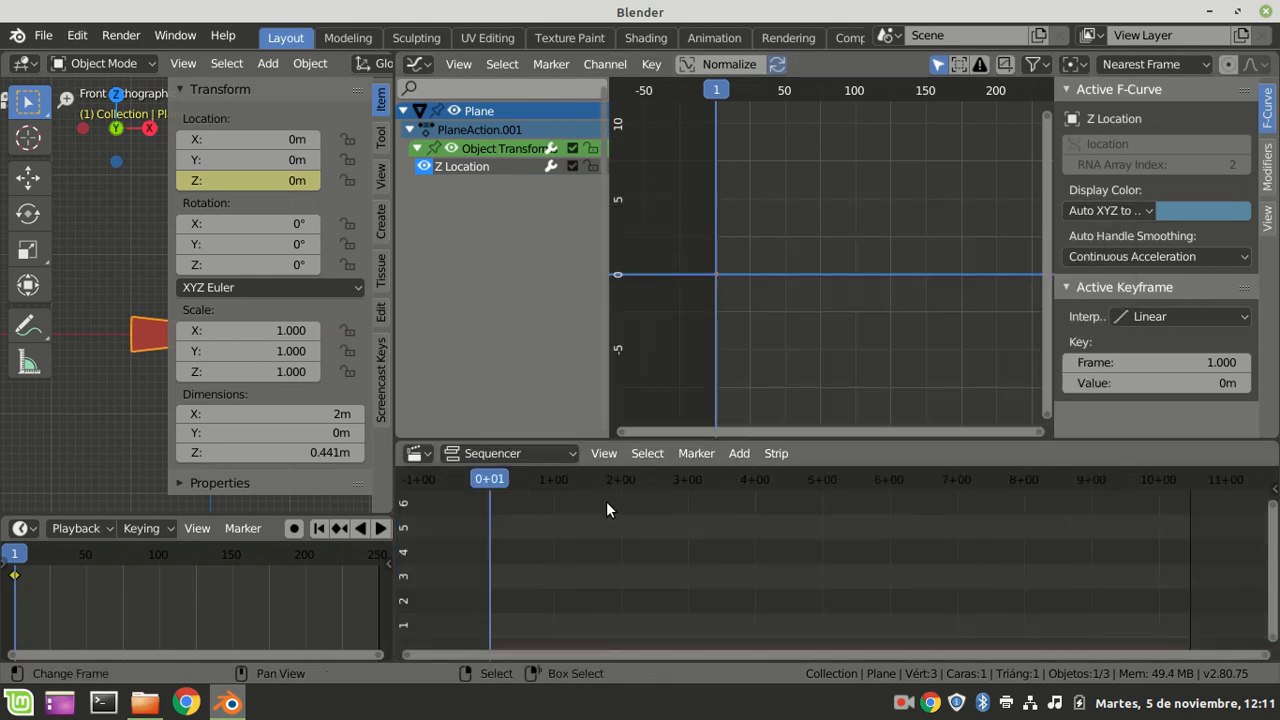
scroll(645, 503, "down", 2)
key("ctrl+t")
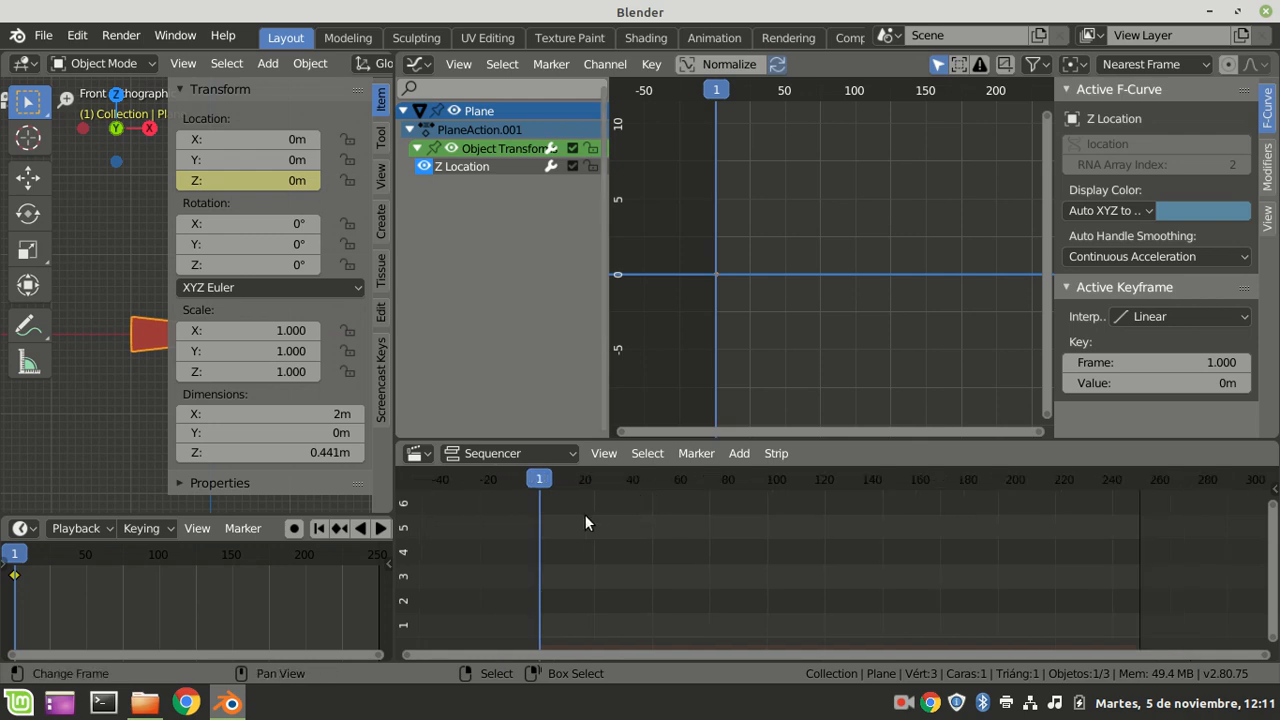
Add the sound file campanillas_2.wav from the Documentos/BLENDER folder as a strip starting at frame 1 on channel 2.
left_click(738, 454)
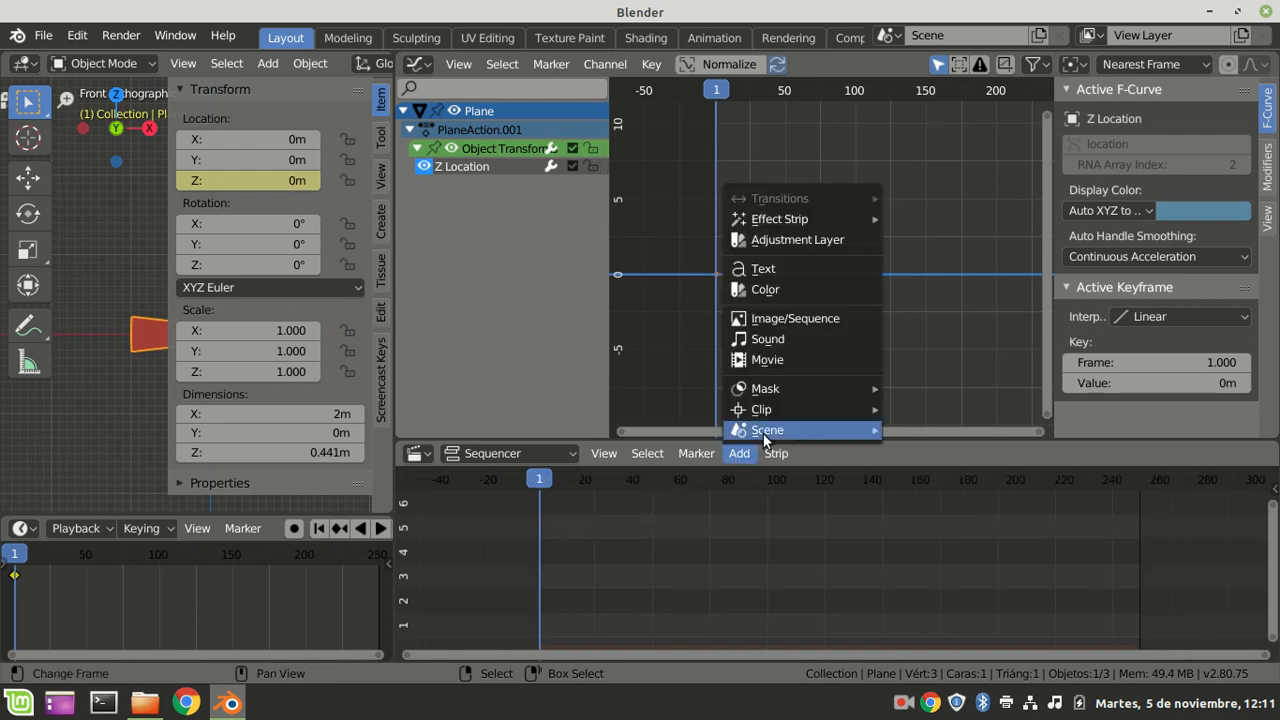
left_click(782, 340)
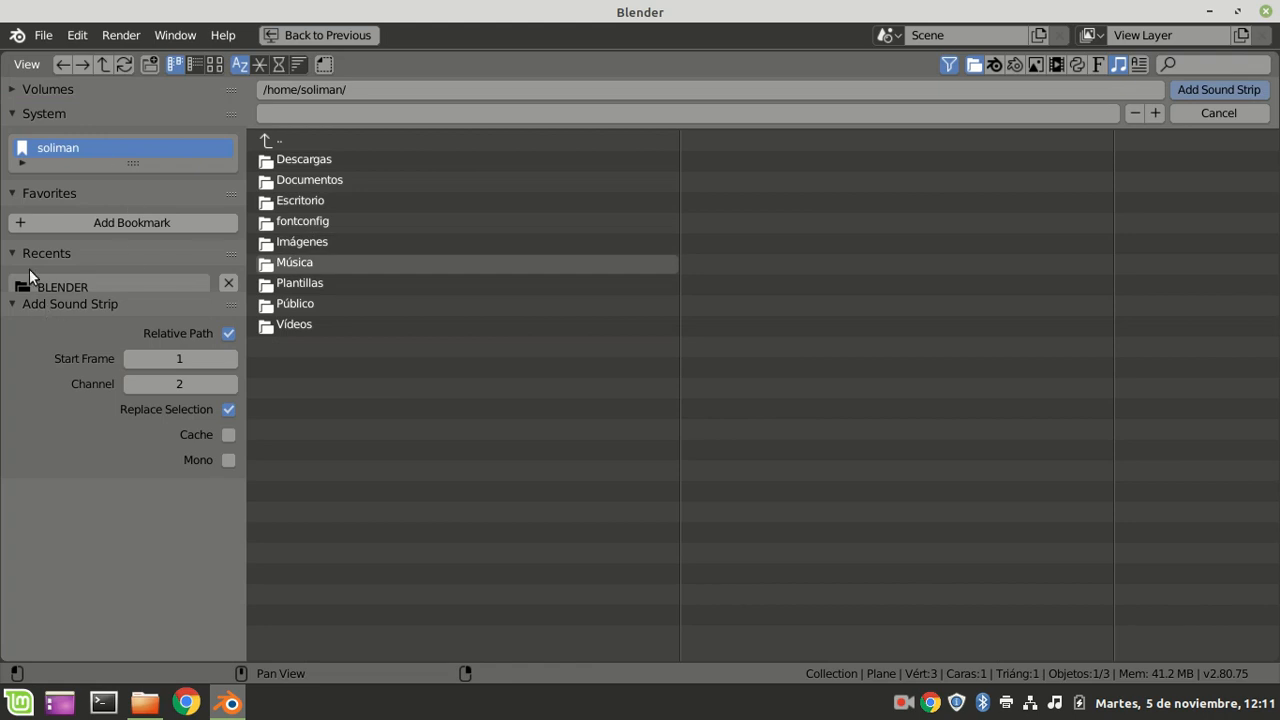
left_click(268, 181)
left_click(272, 159)
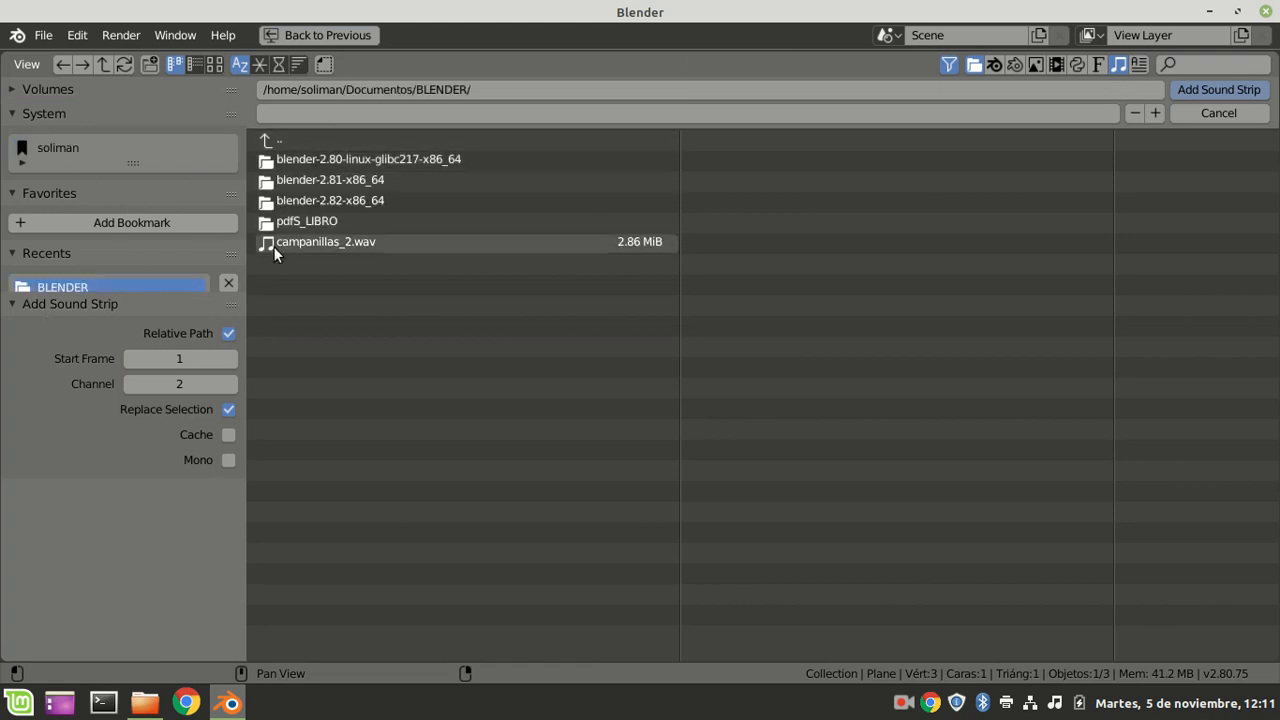
left_click(325, 242)
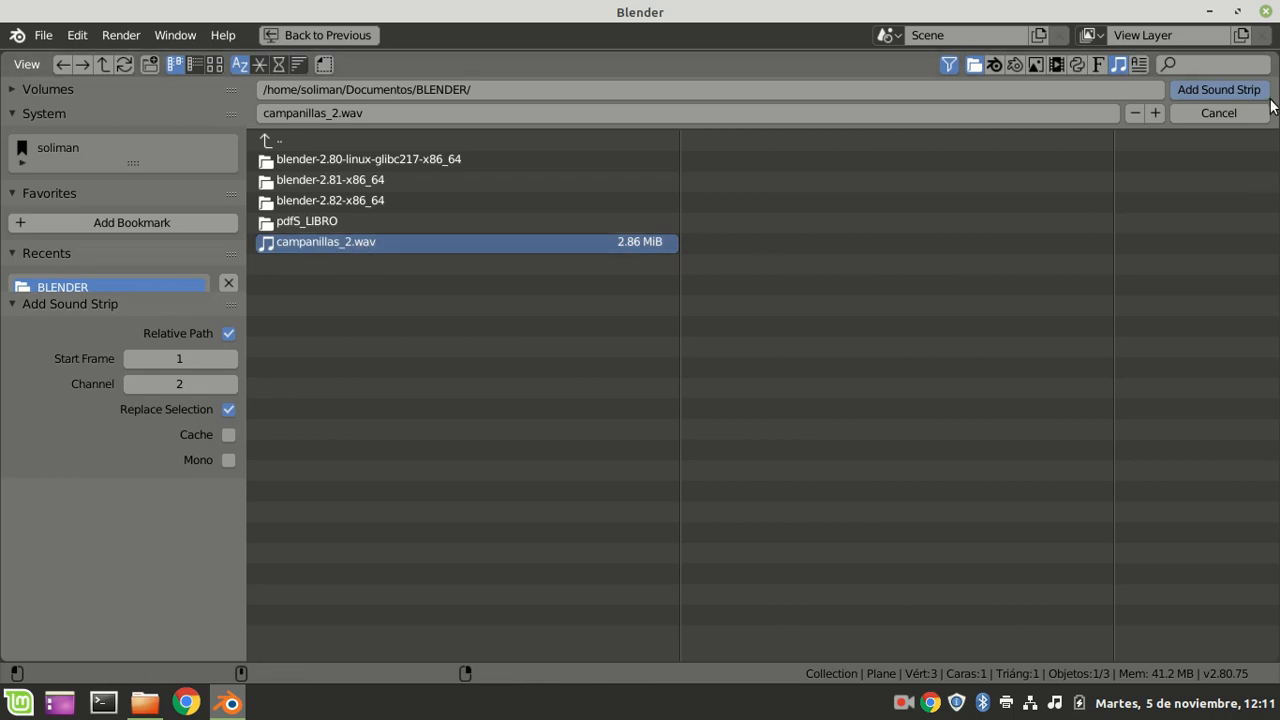
left_click(1225, 89)
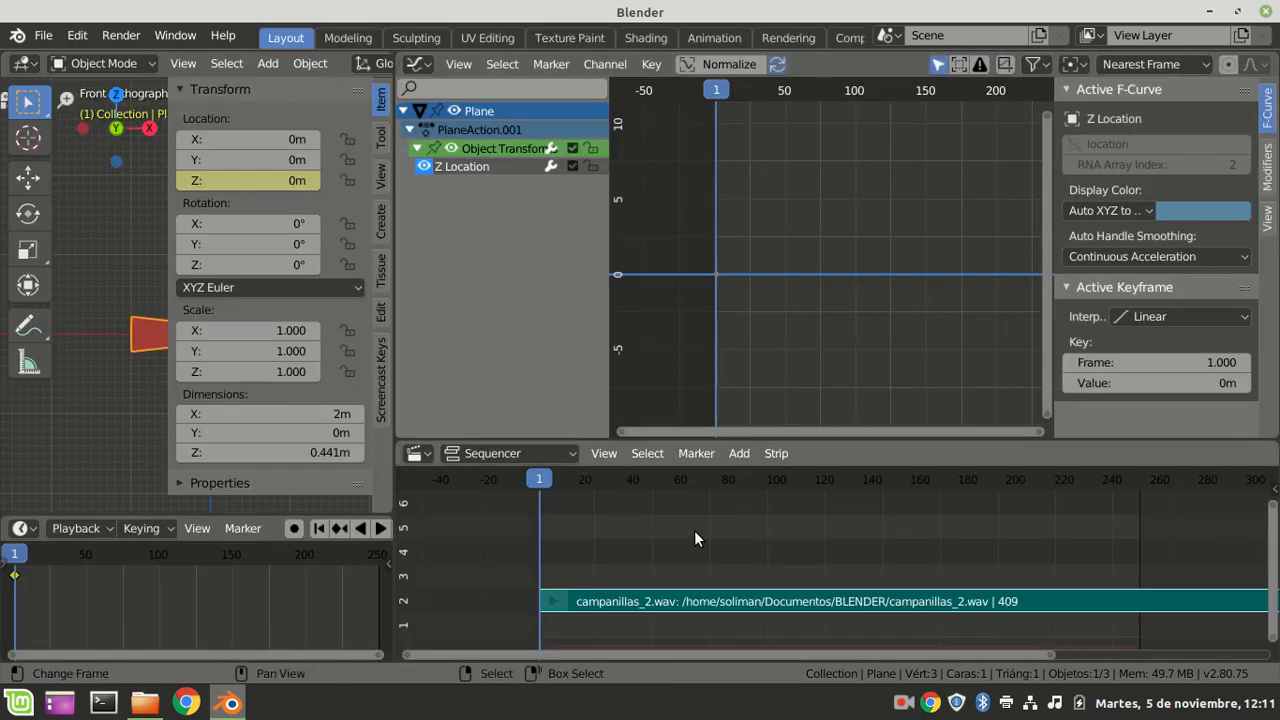
Show the sound strip's properties in the Sequencer and enable Display Waveform for campanillas_2.wav.
scroll(672, 556, "down", 4)
middle_click_drag(1018, 526, 840, 543)
key("n")
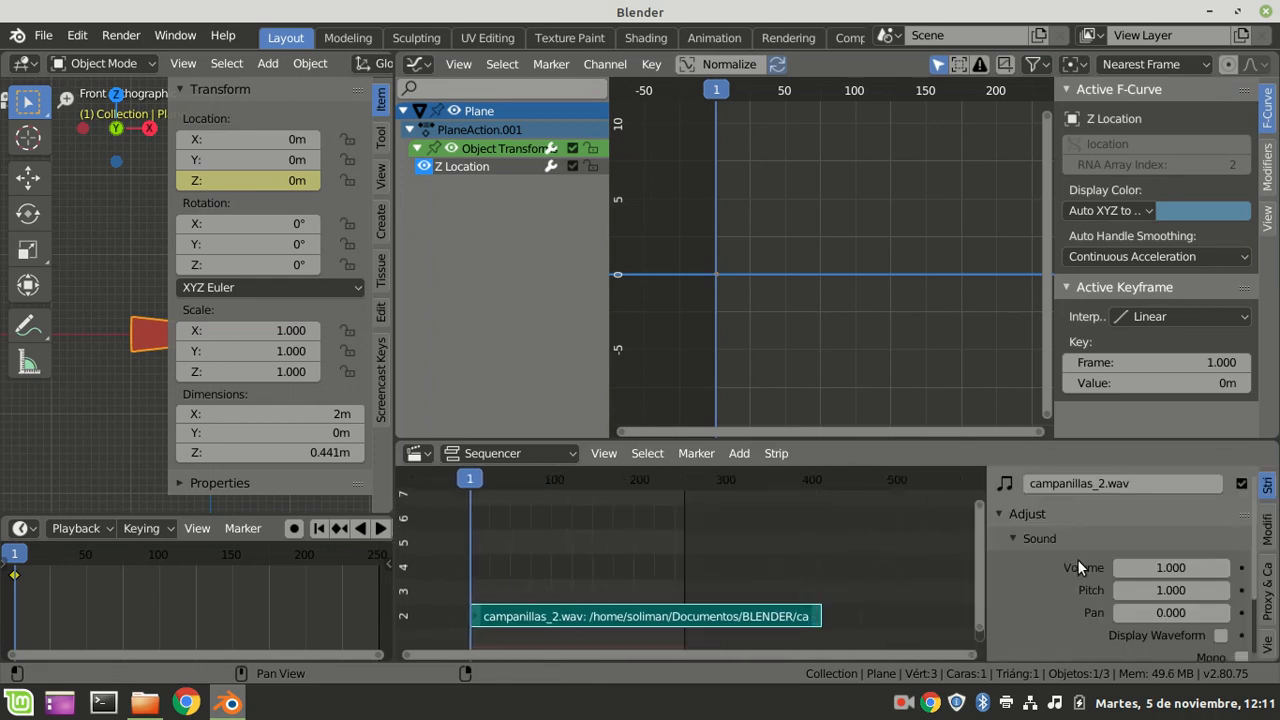
scroll(1078, 562, "down", 3)
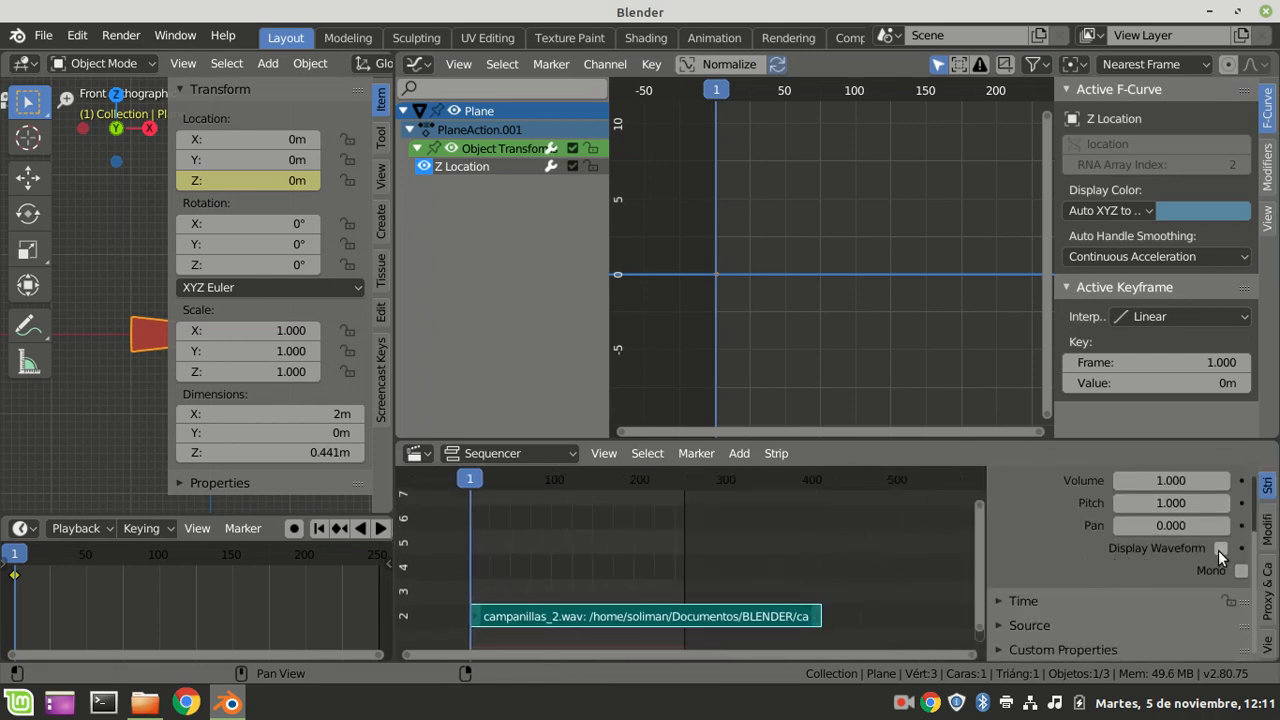
left_click(1220, 548)
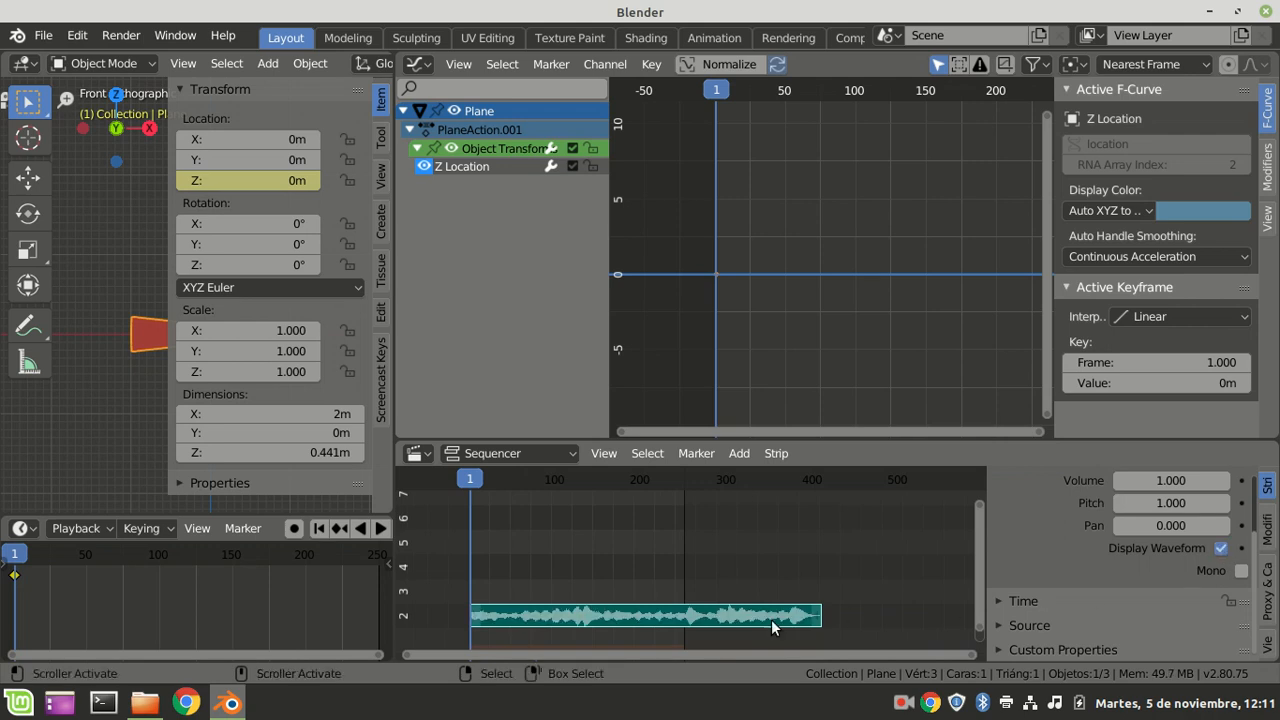
Examine the strip's waveform and its length against the scene's frame range and the Z Location curve.
middle_click_drag(783, 593, 834, 575)
middle_click_drag(783, 581, 806, 549, "ctrl")
scroll(859, 231, "down", 5)
middle_click_drag(874, 326, 853, 342)
scroll(817, 337, "up", 3)
middle_click_drag(762, 564, 856, 516)
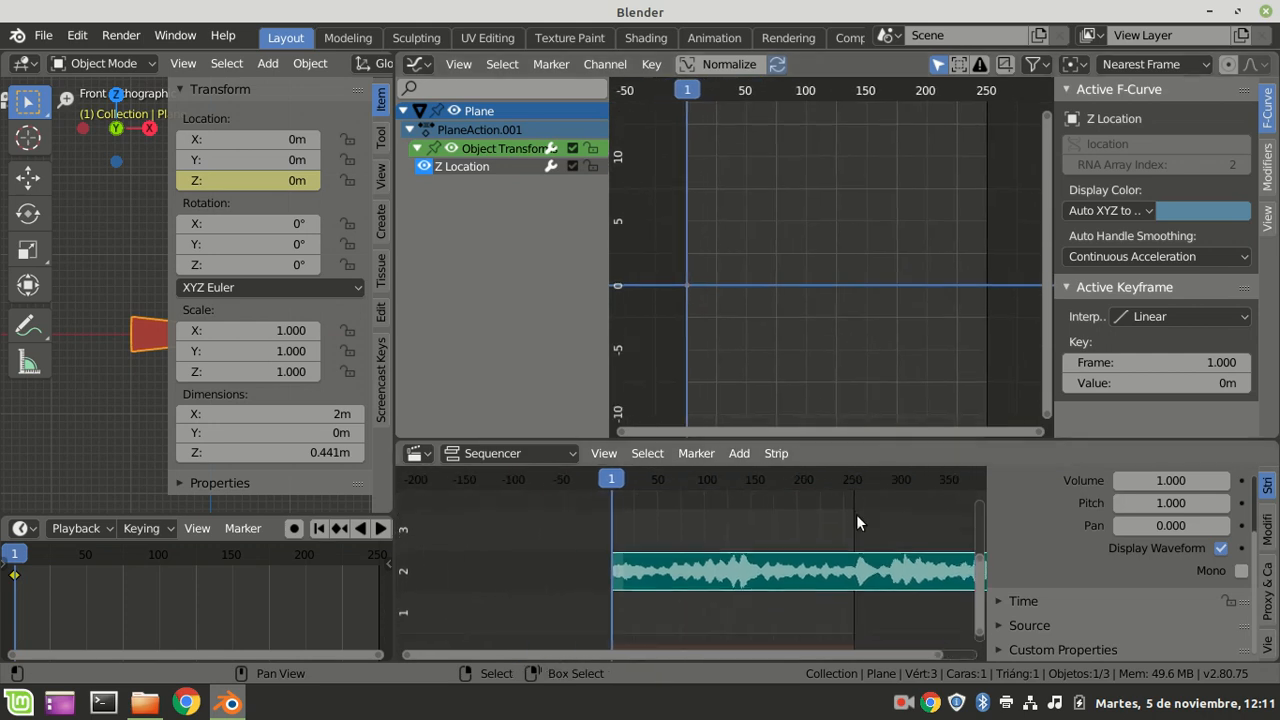
scroll(856, 515, "up", 3)
scroll(856, 514, "down", 1)
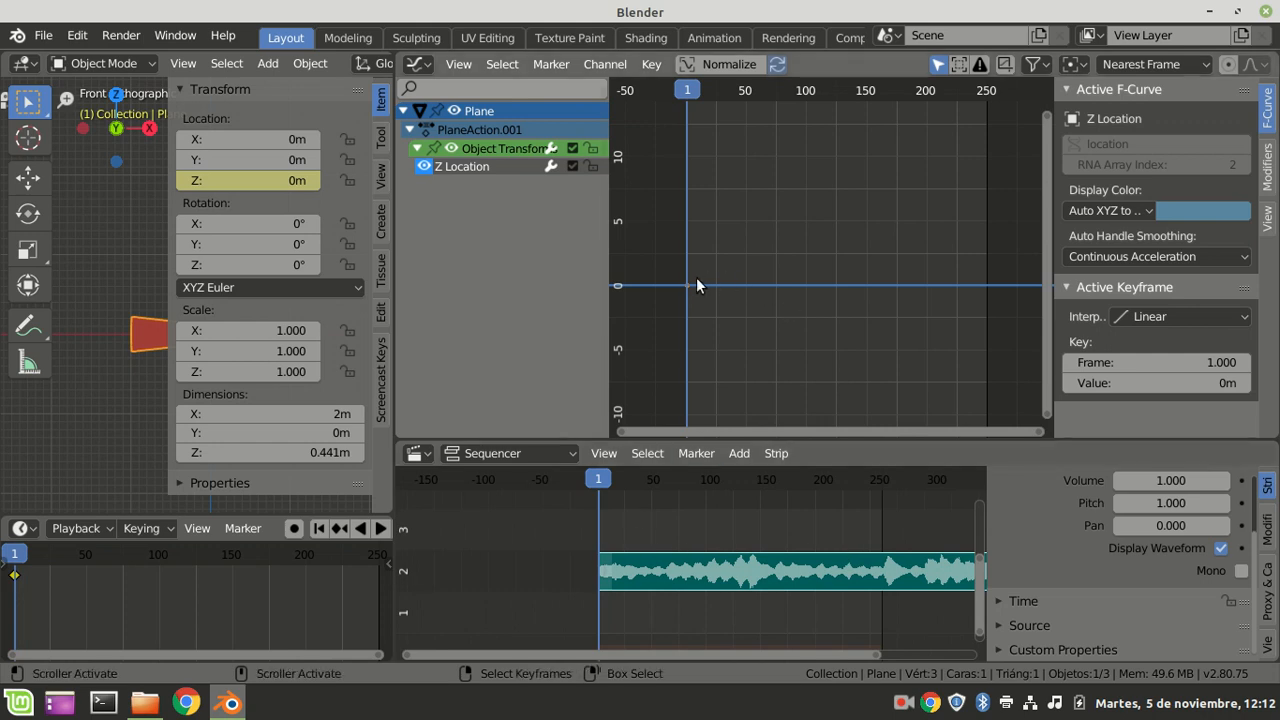
scroll(796, 599, "down", 2)
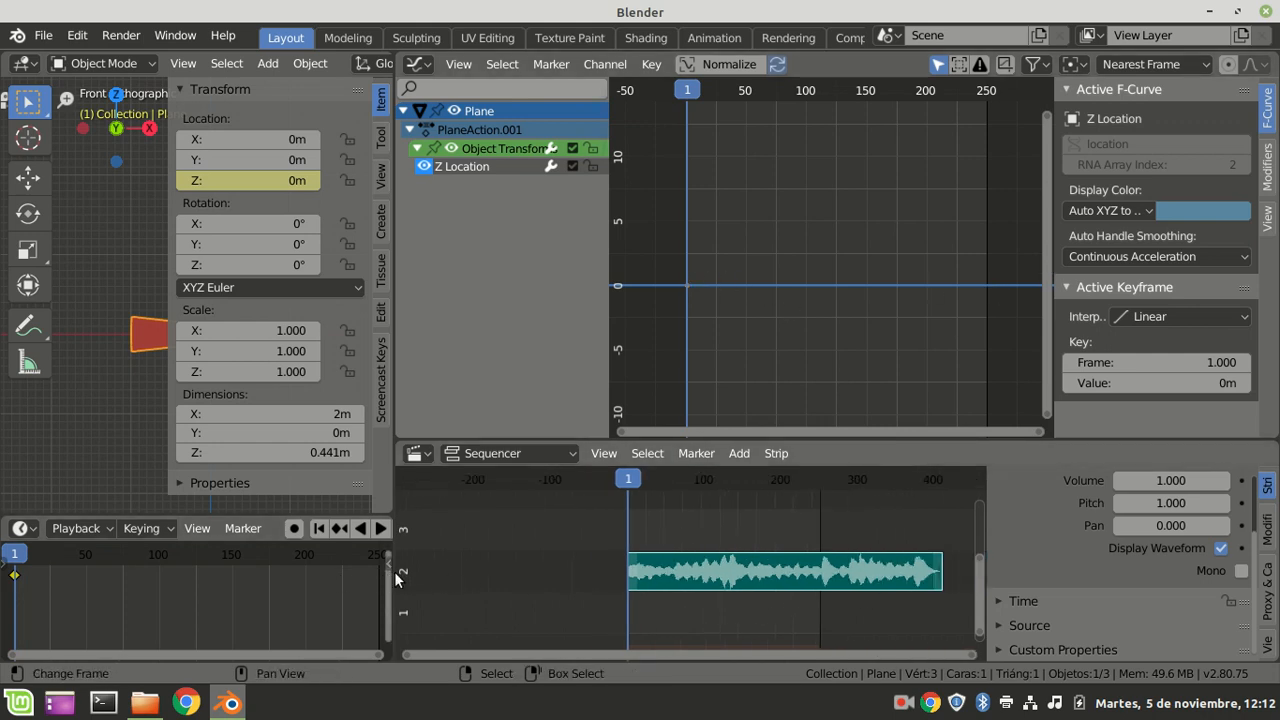
Set the animation's end frame to 350, then give the Graph Editor and Sequencer back most of the window width.
left_click_drag(392, 572, 752, 535)
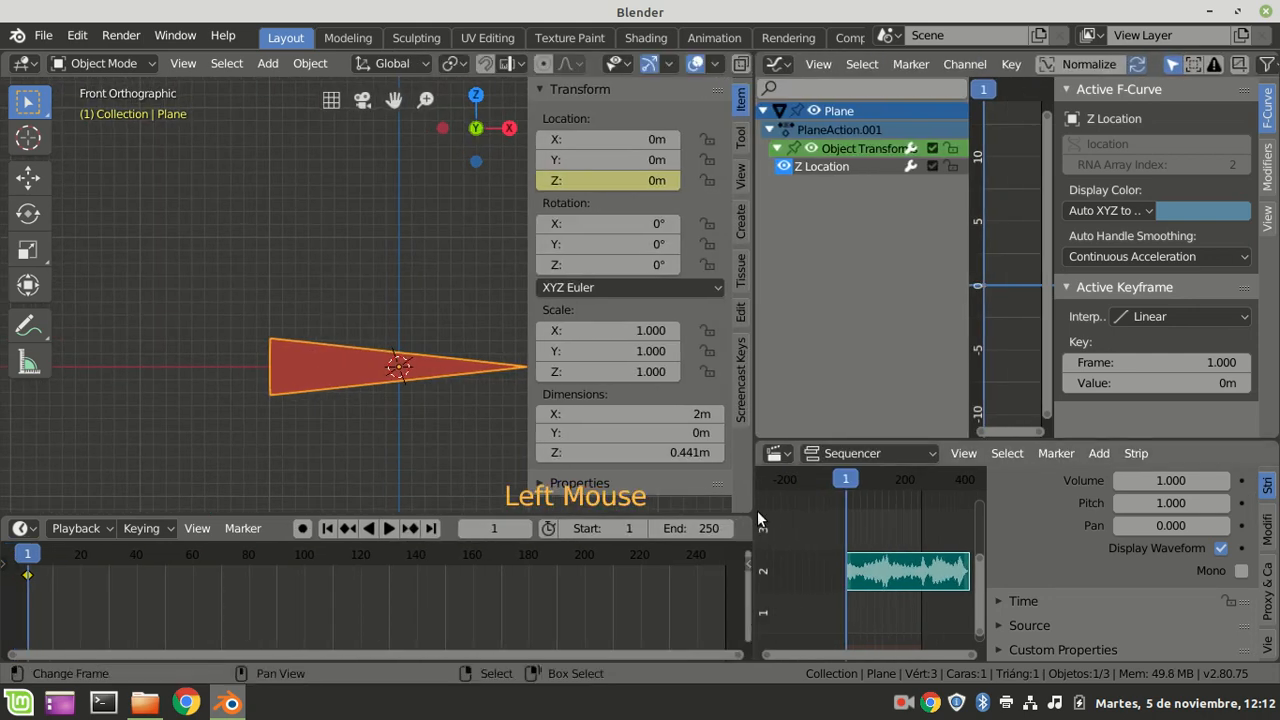
scroll(780, 565, "down", 6)
left_click(694, 527)
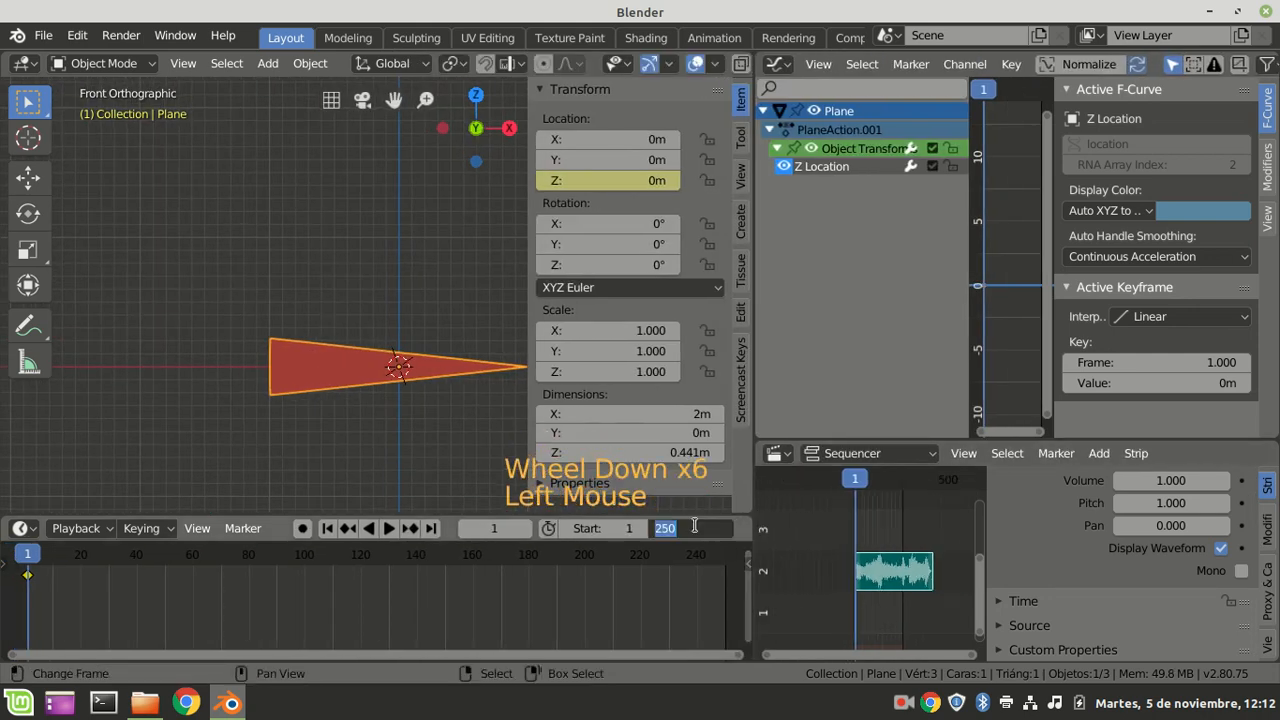
type("350")
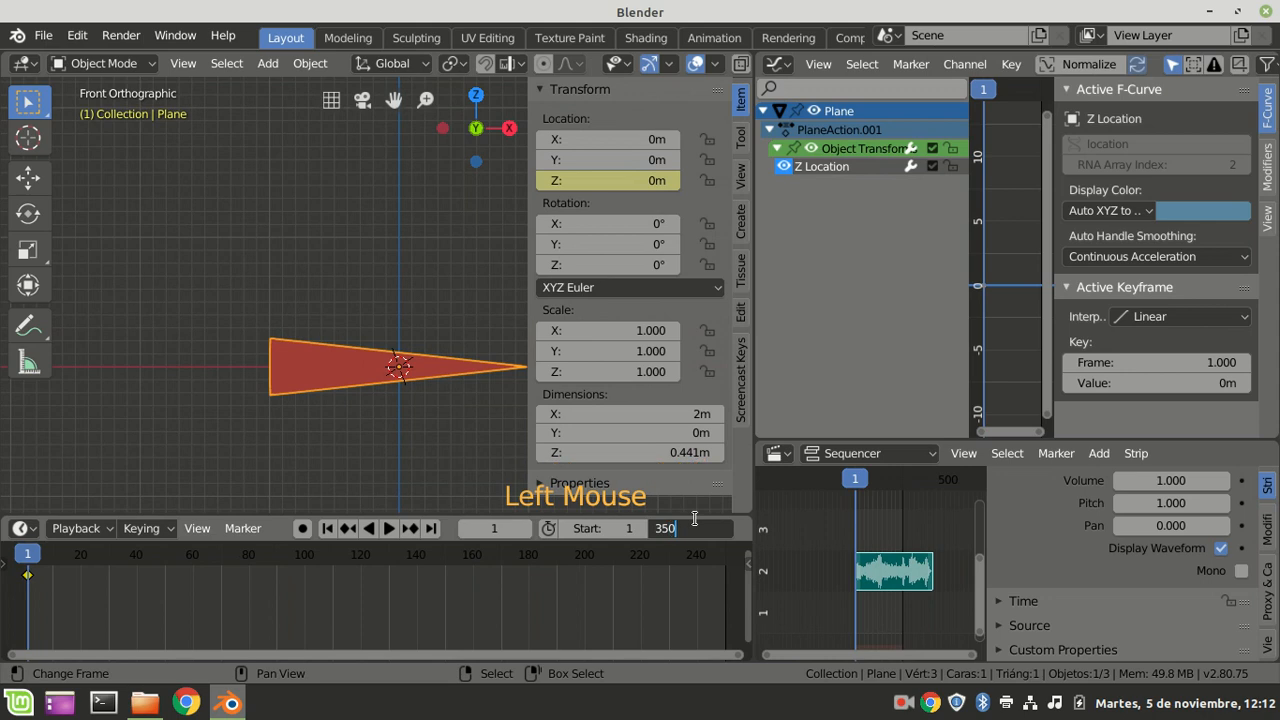
key("Return")
scroll(865, 599, "down", 1)
scroll(865, 591, "down", 2)
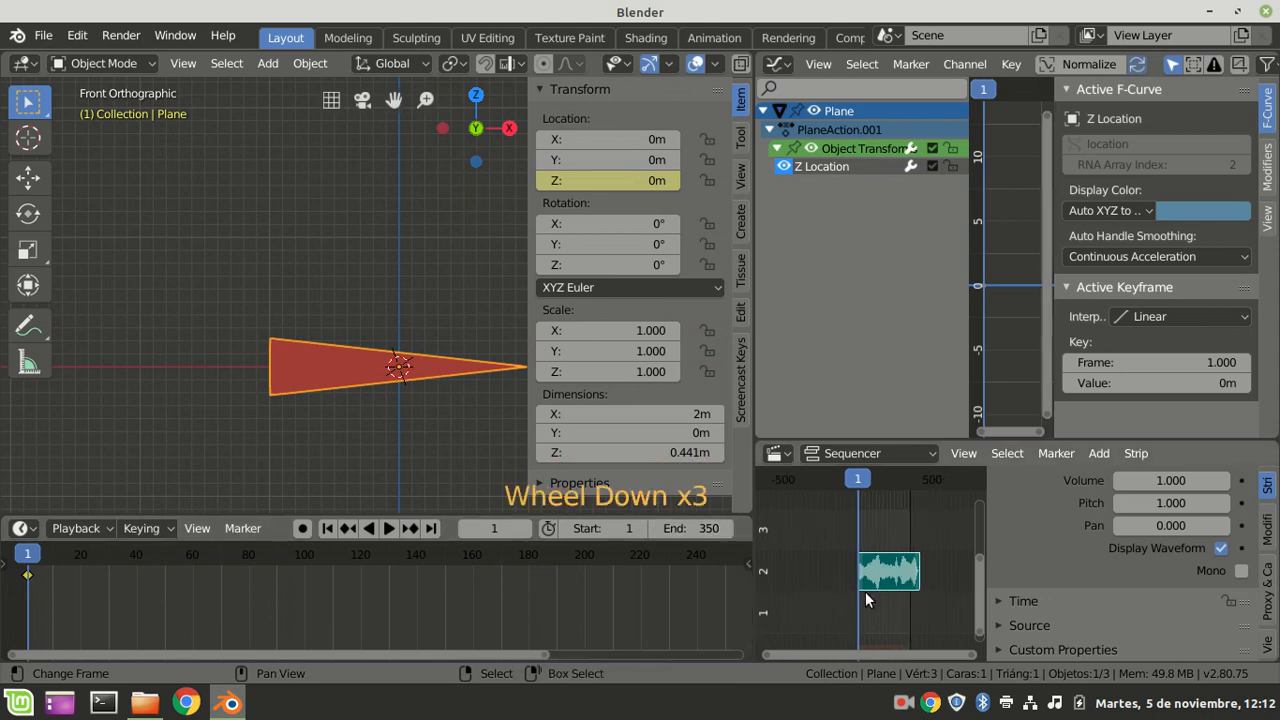
scroll(855, 591, "up", 7)
scroll(838, 592, "up", 9)
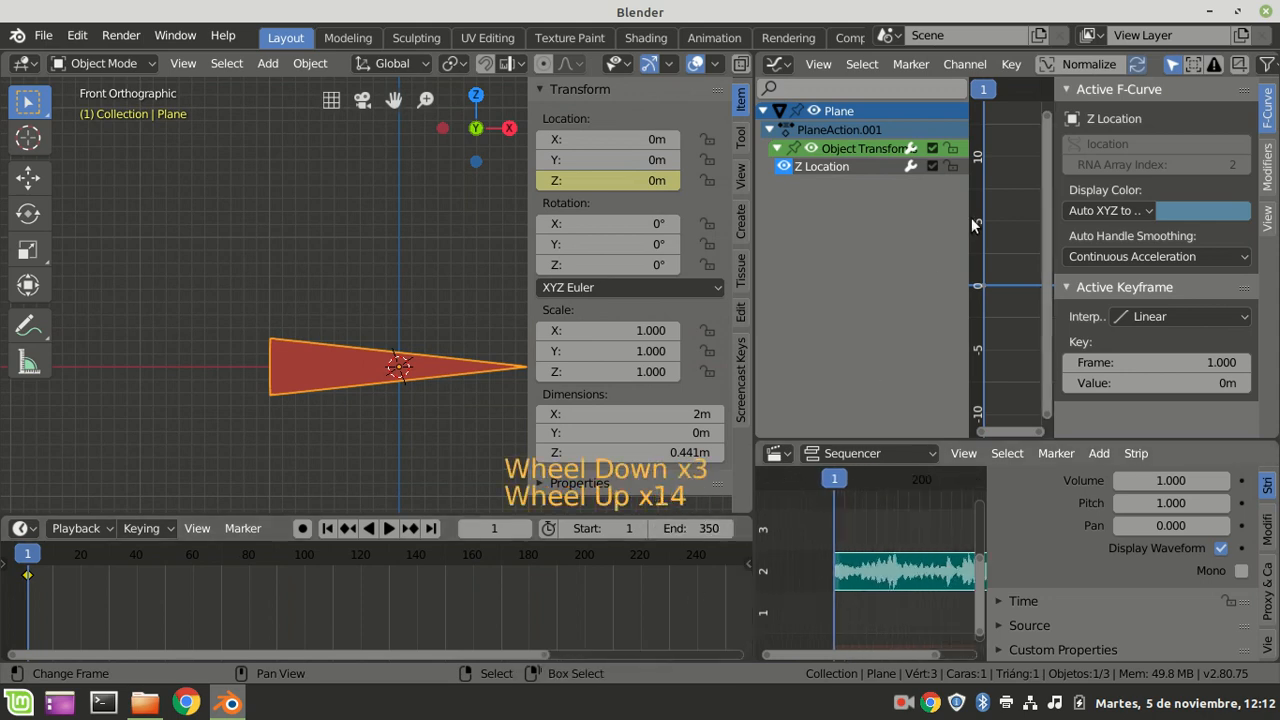
left_click_drag(753, 368, 444, 400)
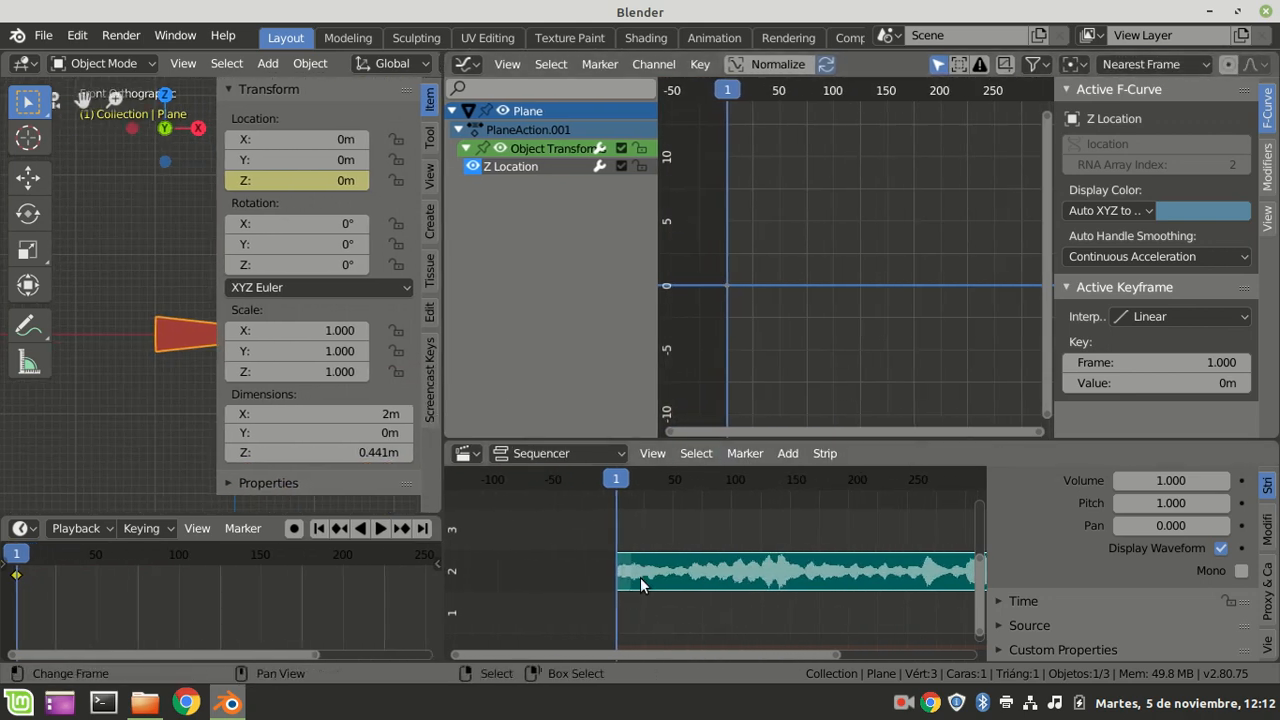
Play the animation briefly to hear the sound strip, and stop back at frame 1.
key("space")
key("Escape")
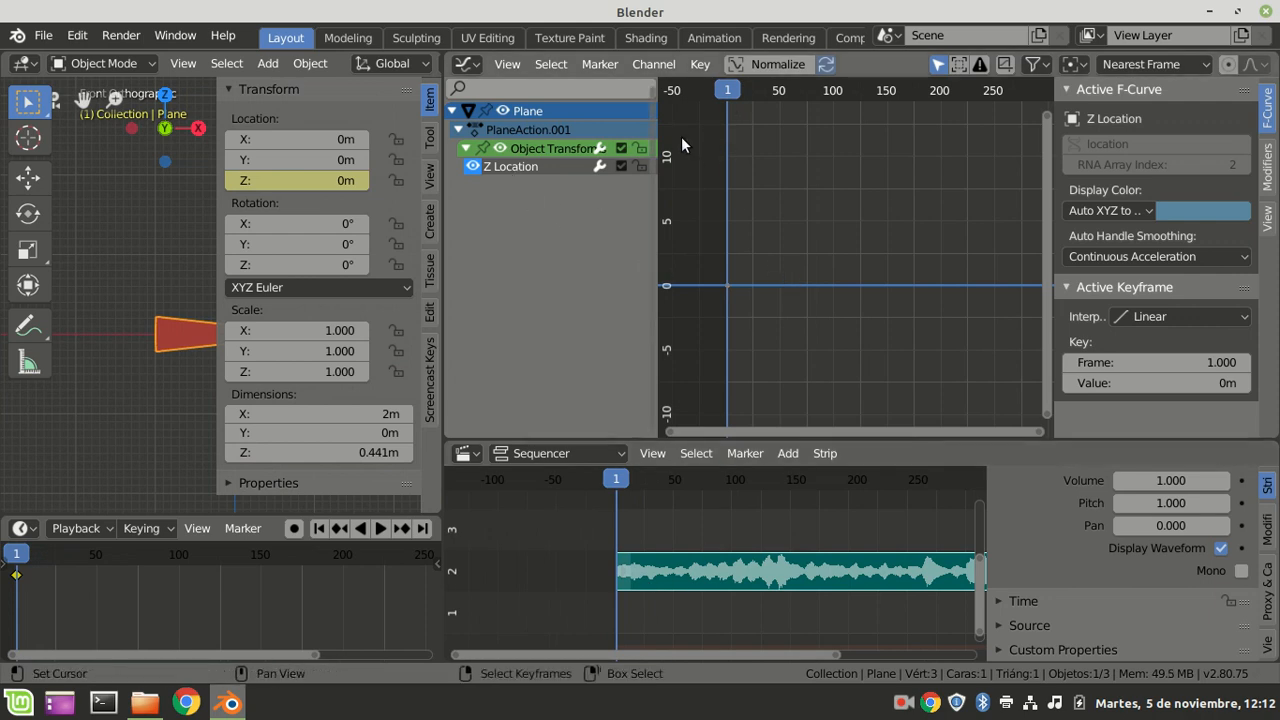
Bake campanillas_2.wav from the Documentos/BLENDER folder to the plane's Z Location F-curve, keeping the default frequency and timing settings.
left_click(466, 63)
left_click(699, 65)
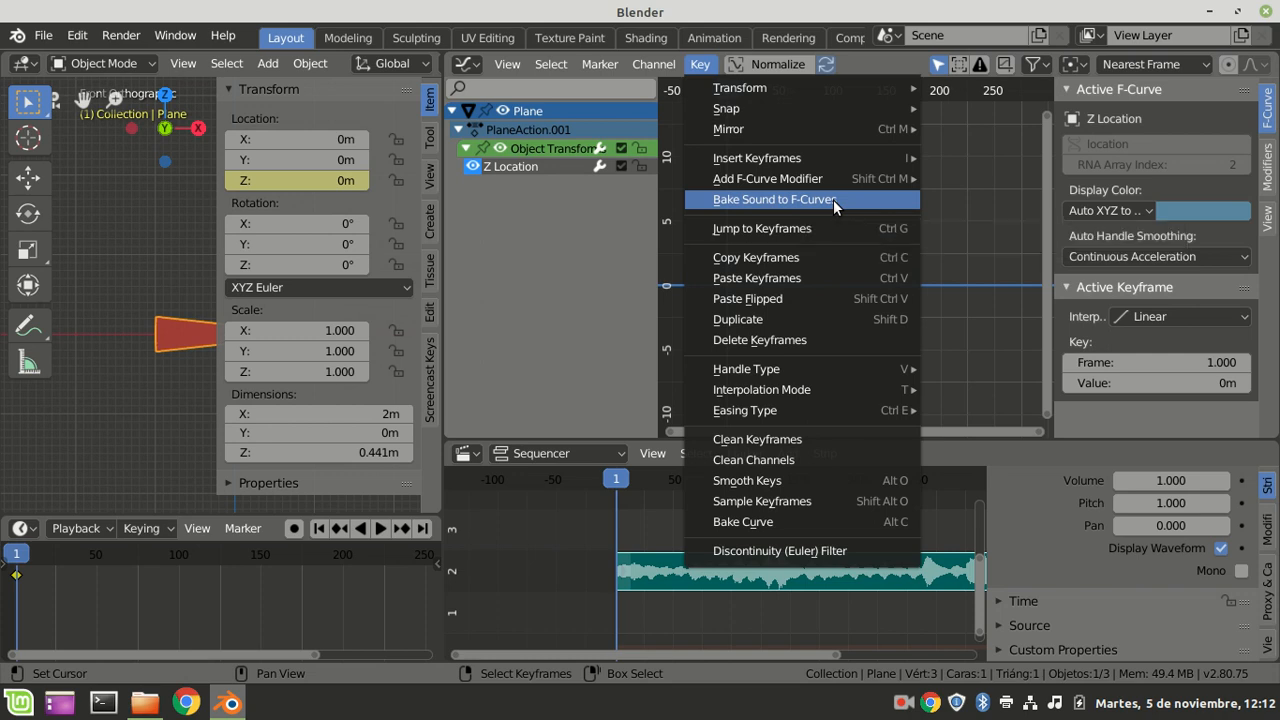
left_click(833, 200)
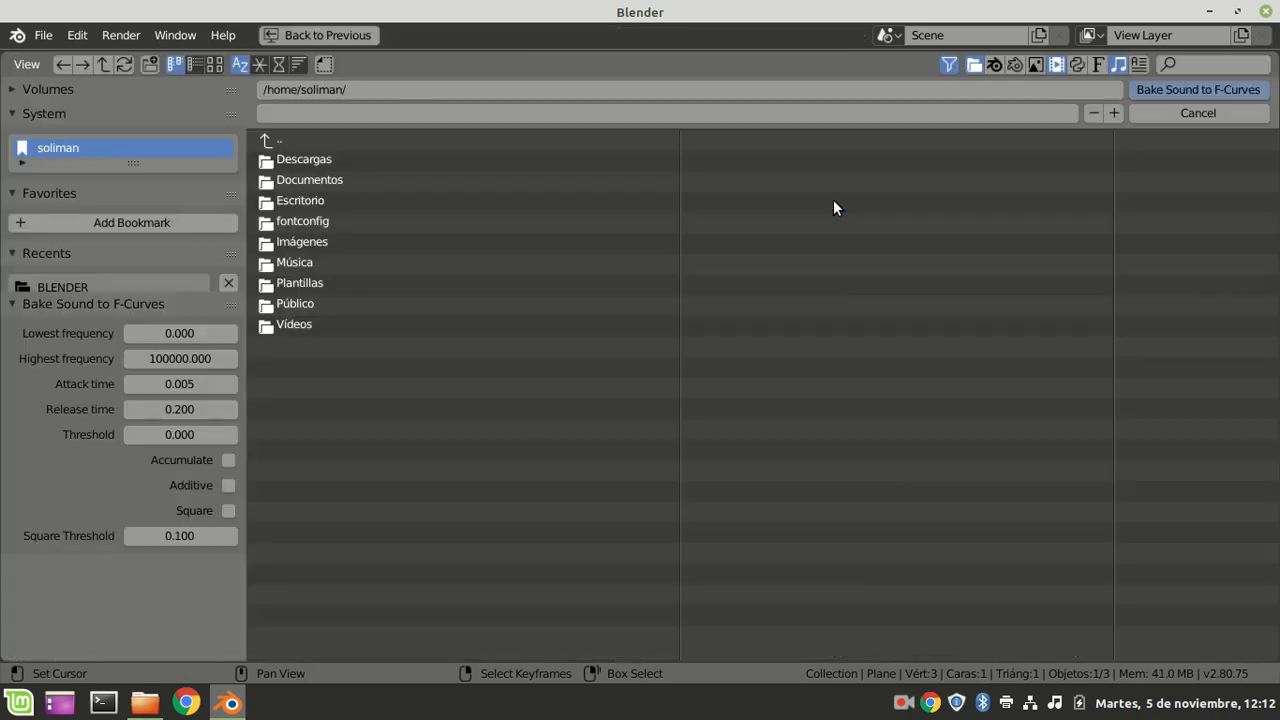
left_click(272, 185)
left_click(297, 157)
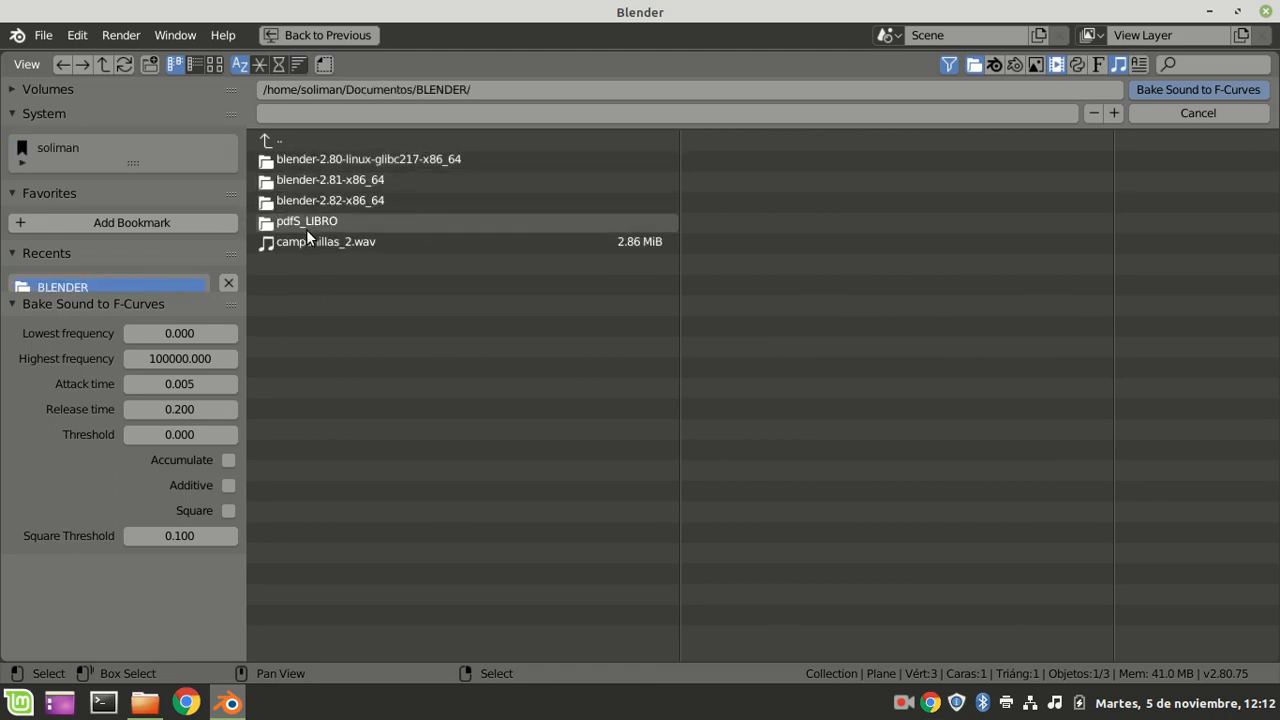
left_click(287, 243)
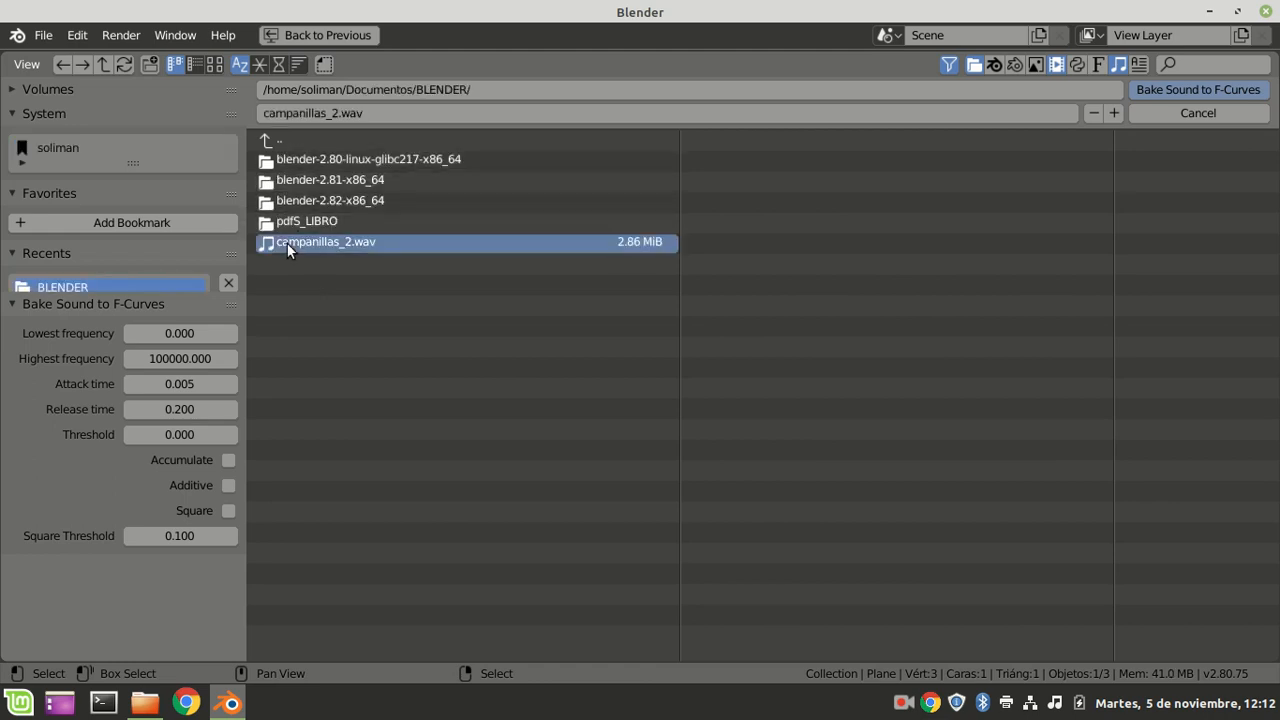
left_click(1210, 92)
Frame the baked curve and the full waveform for comparison, and hide the 3D viewport's sidebar with the plane centred.
middle_click_drag(963, 359, 849, 337, "ctrl")
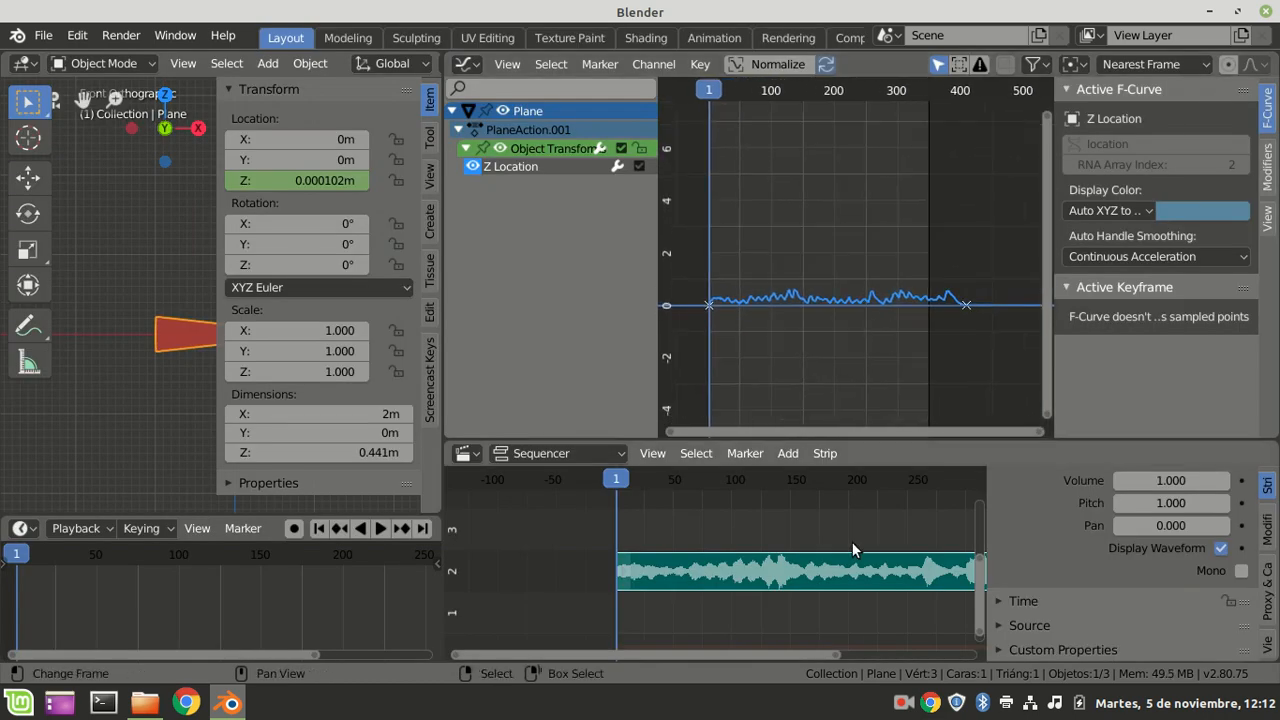
scroll(855, 545, "down", 2)
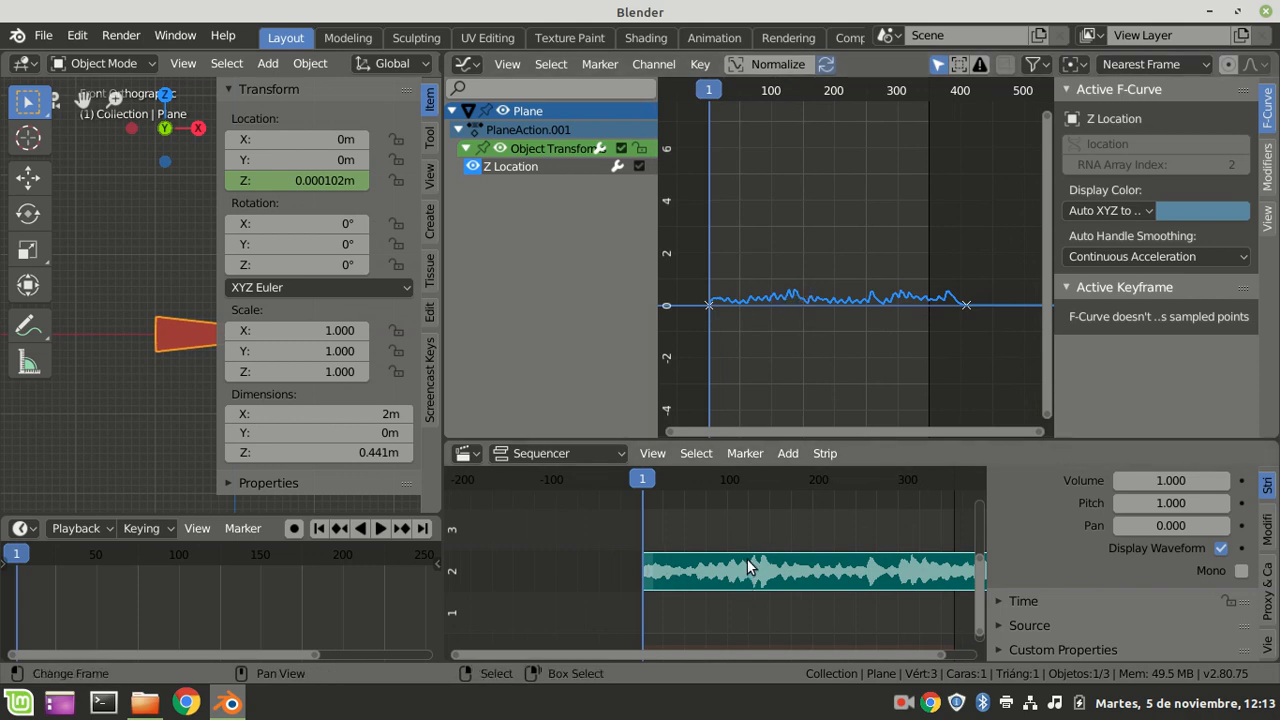
middle_click_drag(912, 358, 930, 357)
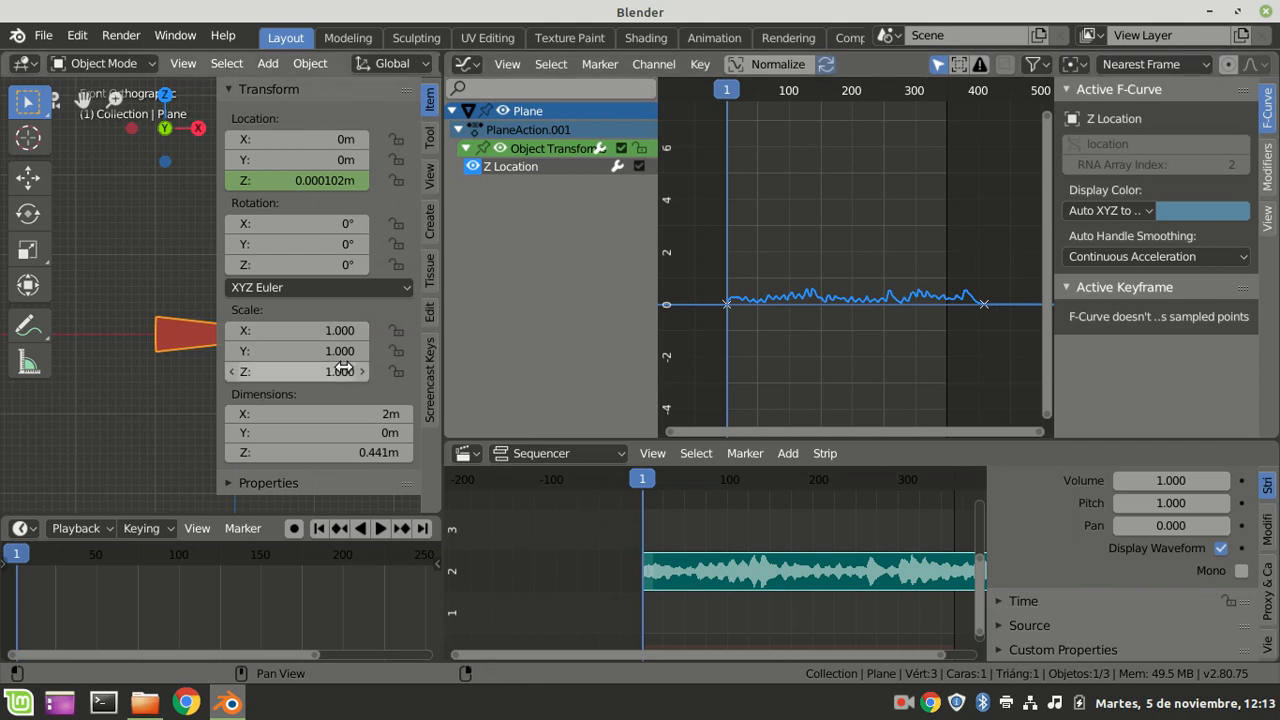
key("n")
middle_click_drag(250, 332, 267, 324, "shift")
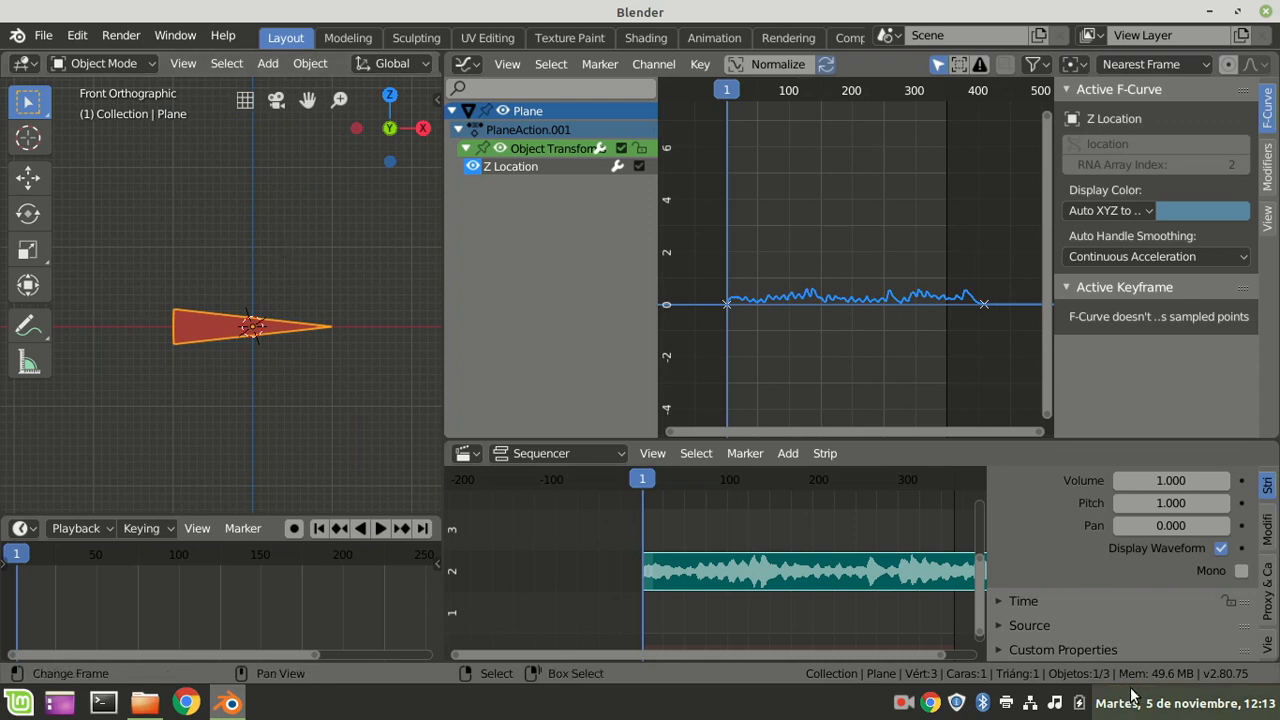
Lower the system sound volume and close the volume control.
left_click(1050, 705)
left_click_drag(1135, 625, 994, 622)
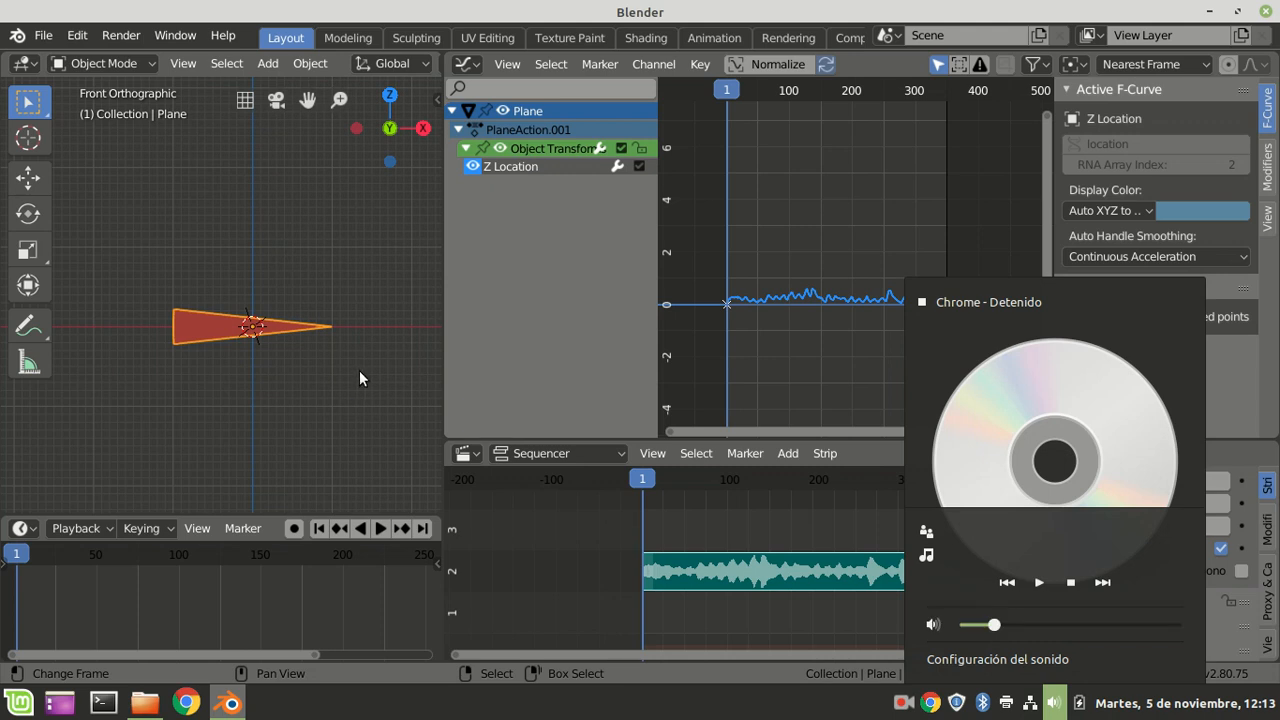
left_click(437, 495)
Widen the 3D viewport and start playing the animation.
left_click_drag(444, 495, 556, 500)
left_click(371, 529)
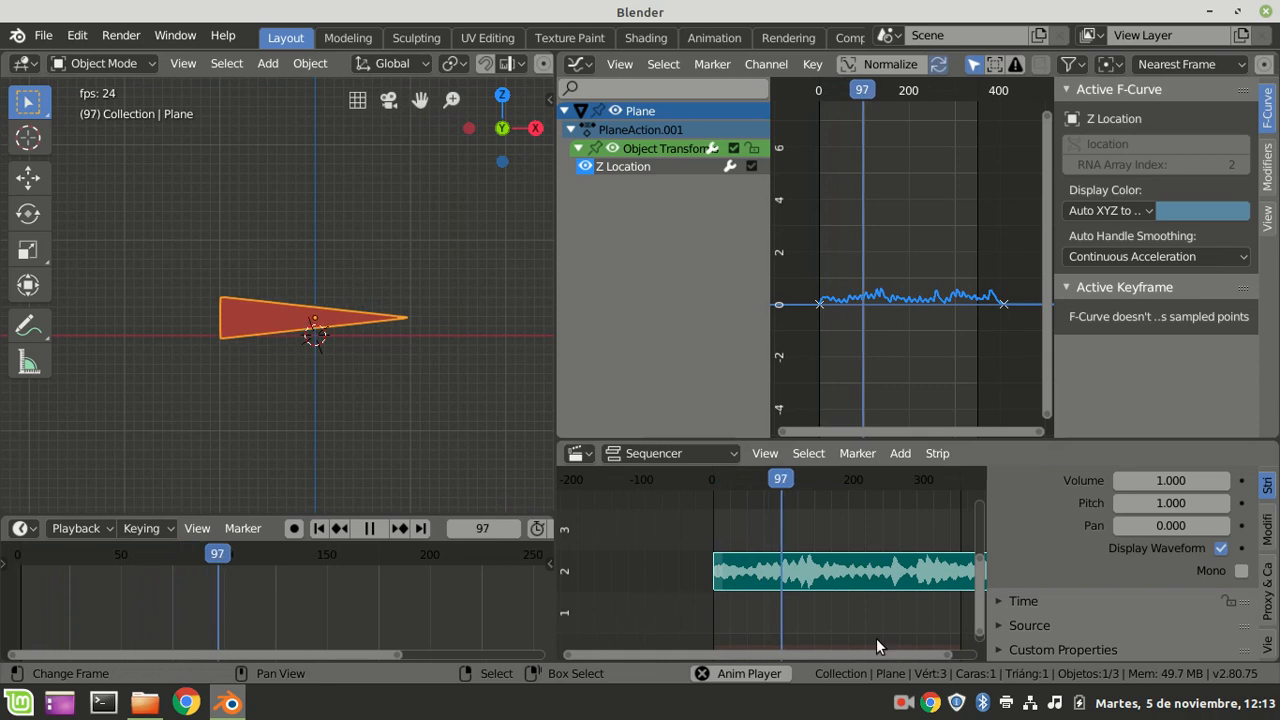
Set the system volume to just under a third while the animation plays, then stop playback.
left_click(1030, 703)
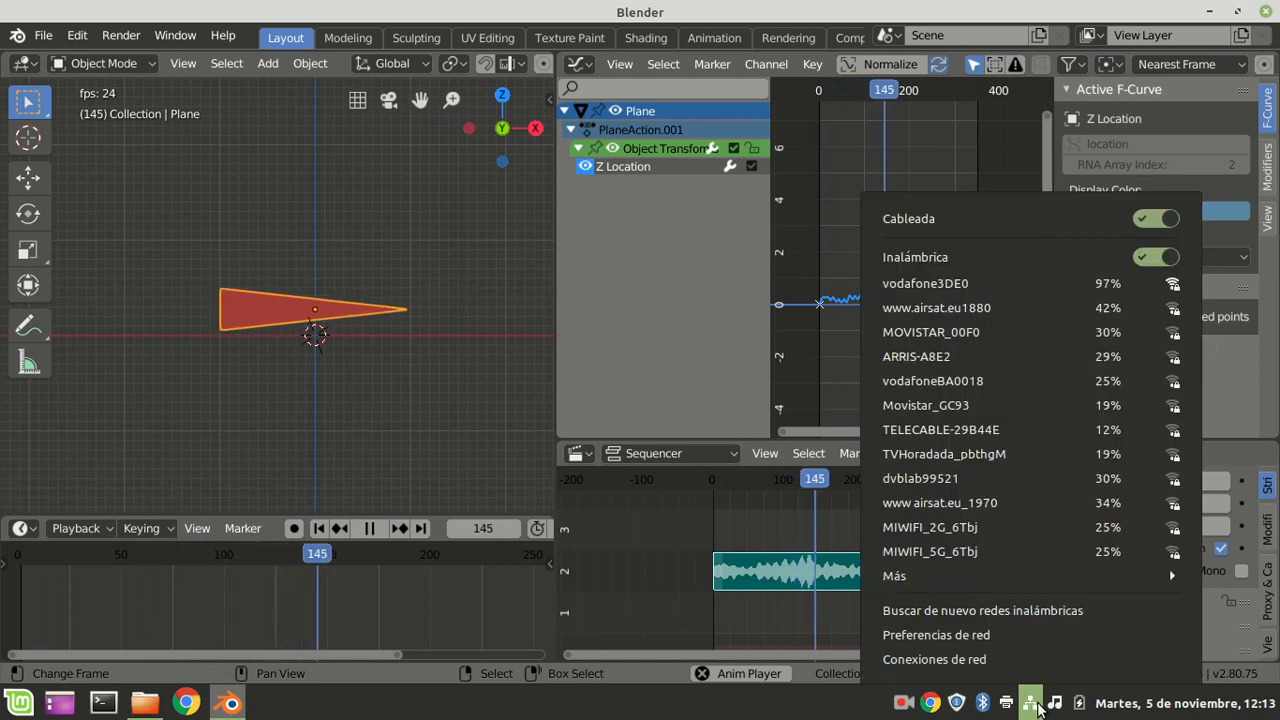
left_click(1056, 703)
left_click(1056, 703)
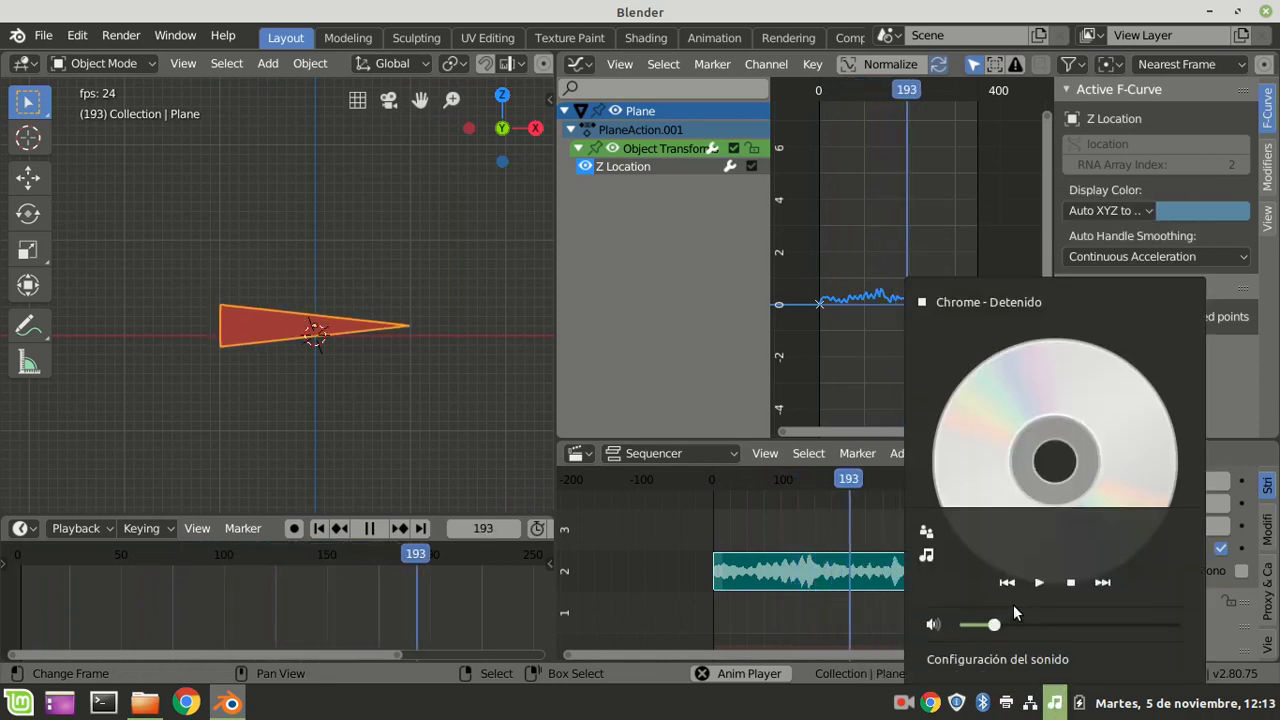
left_click_drag(996, 627, 1062, 631)
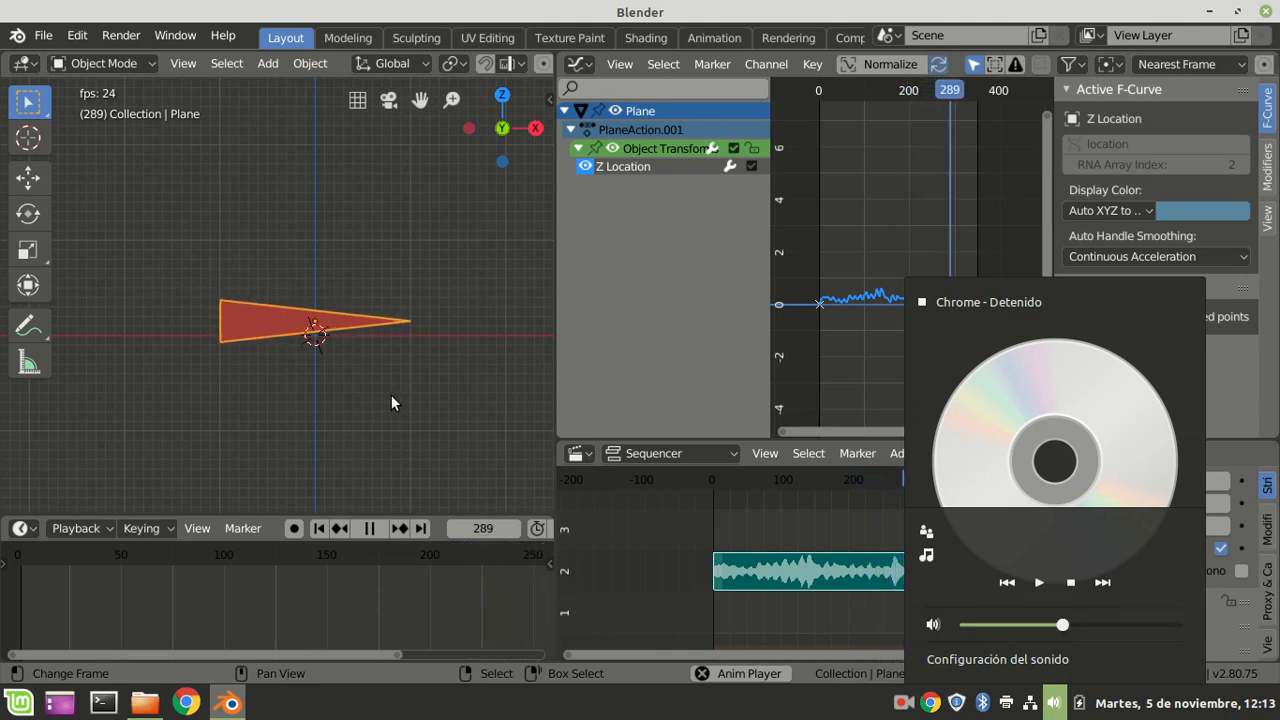
left_click_drag(1062, 625, 1028, 625)
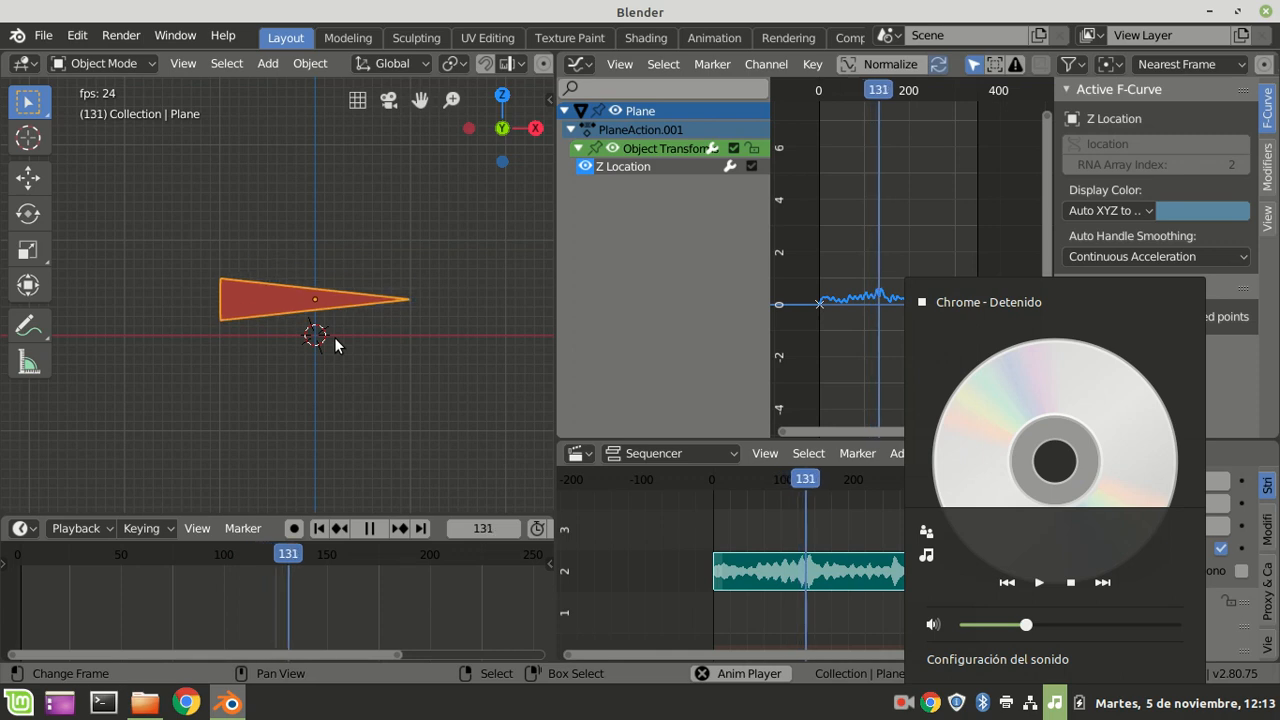
left_click(464, 489)
key("Escape")
Go to frame 130 and examine the baked Z Location curve's peak against the plane's height in the 3D viewport.
left_click_drag(848, 342, 877, 368)
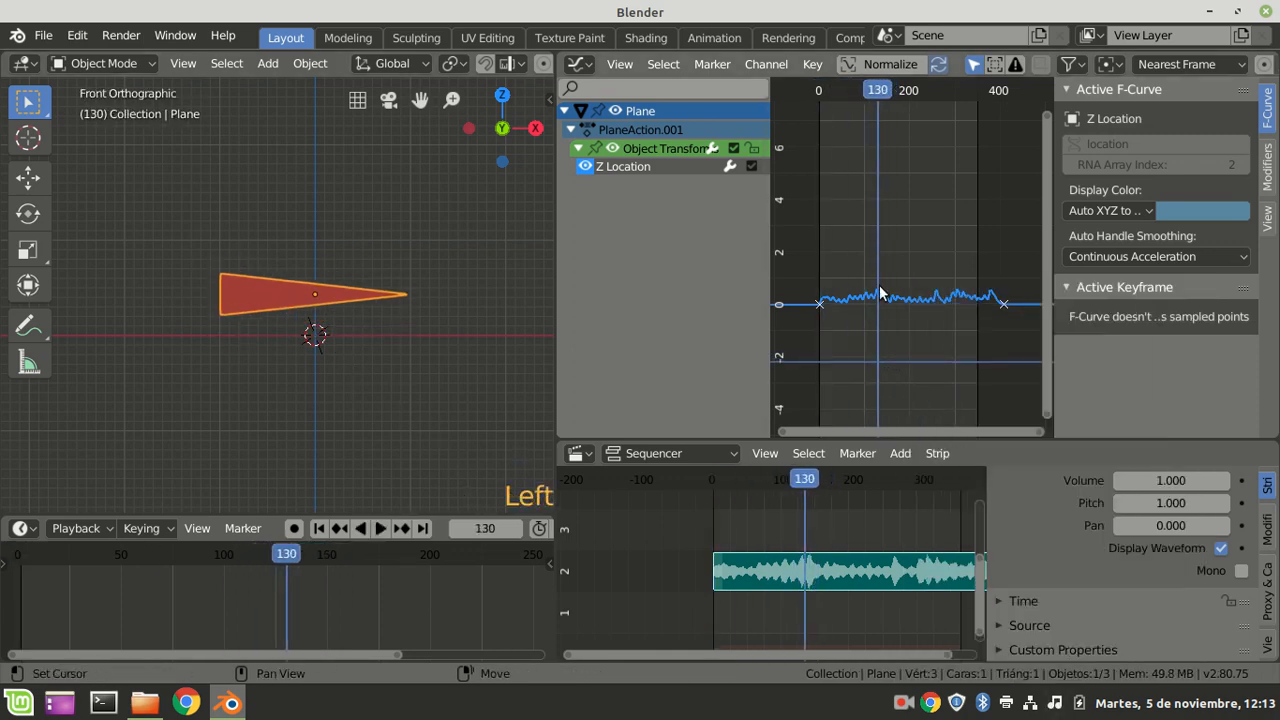
scroll(909, 354, "up", 1)
middle_click_drag(909, 354, 953, 309, "ctrl")
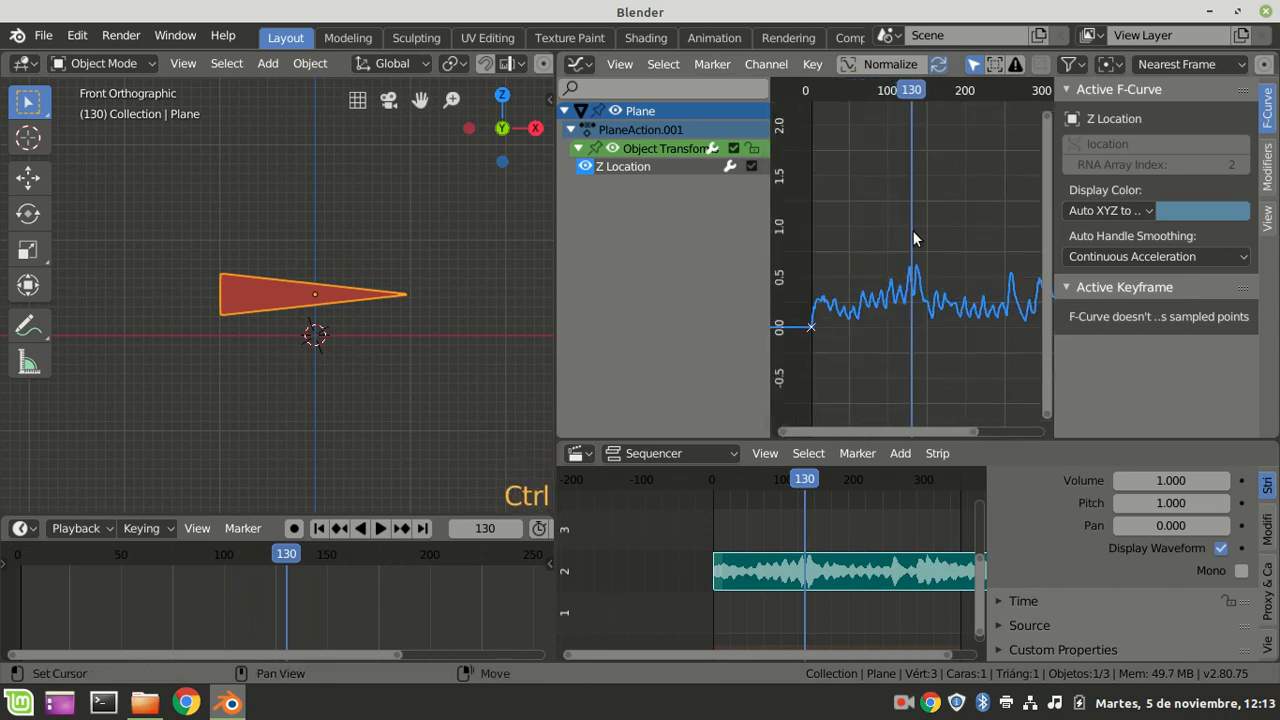
middle_click_drag(387, 403, 381, 359, "ctrl")
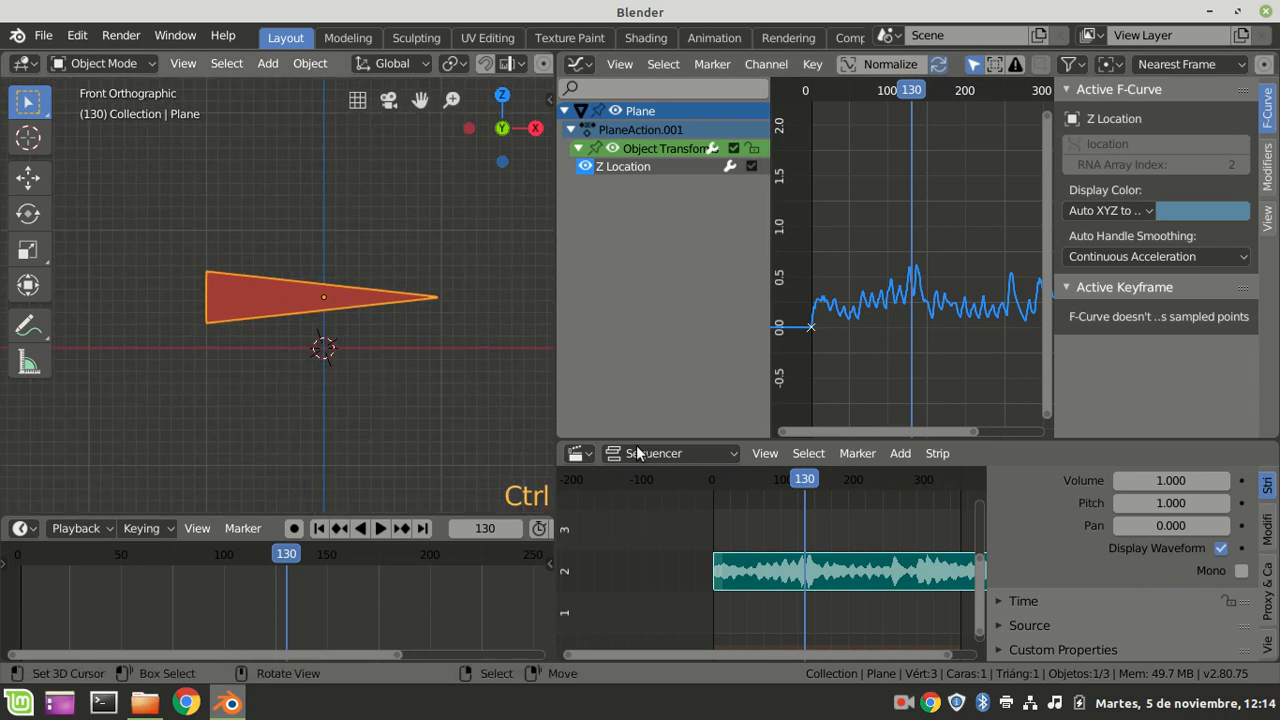
Show the plane's transform values in the 3D viewport and widen the viewport toward the F-curve editor.
scroll(330, 326, "down", 4)
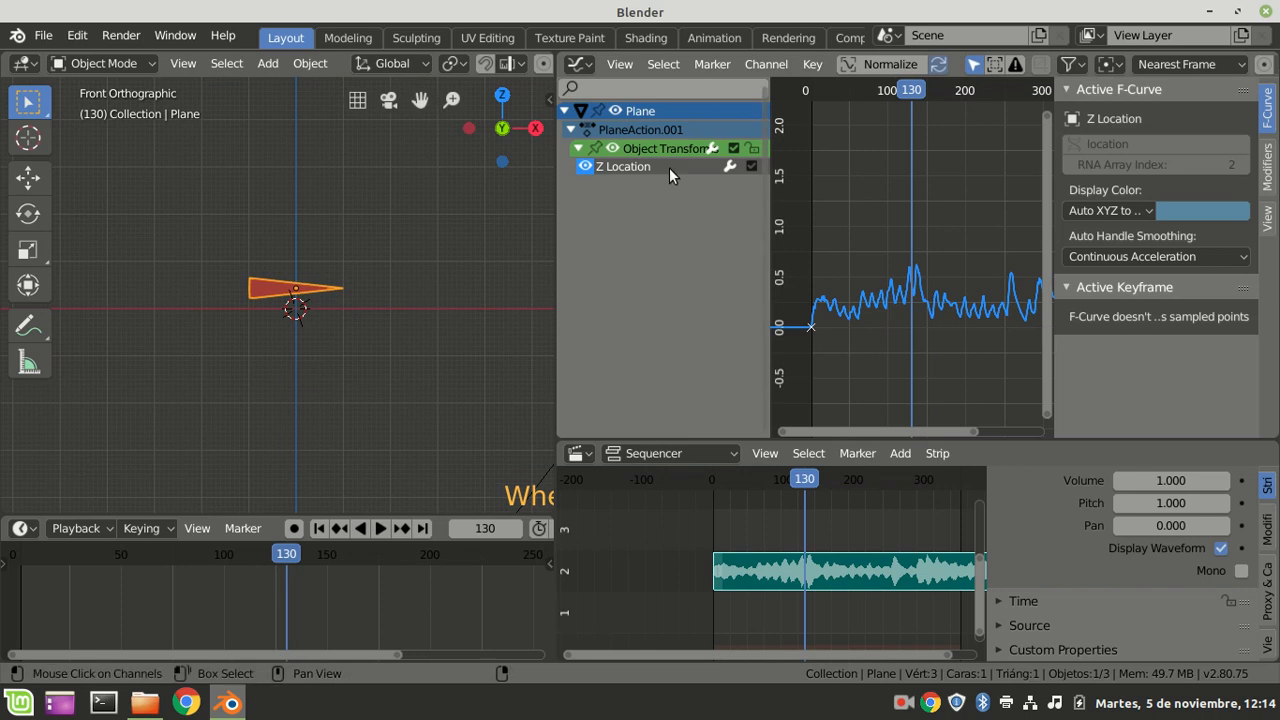
key("n")
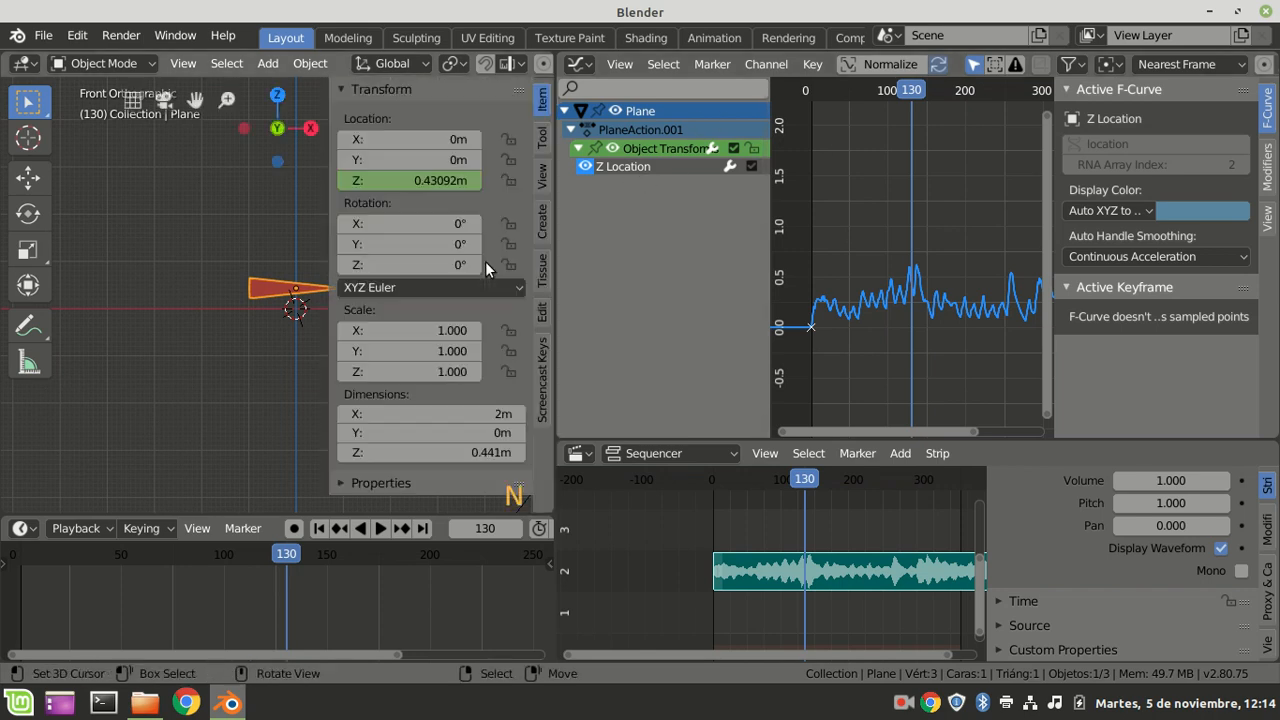
scroll(271, 351, "down", 4)
middle_click_drag(272, 352, 227, 358, "shift")
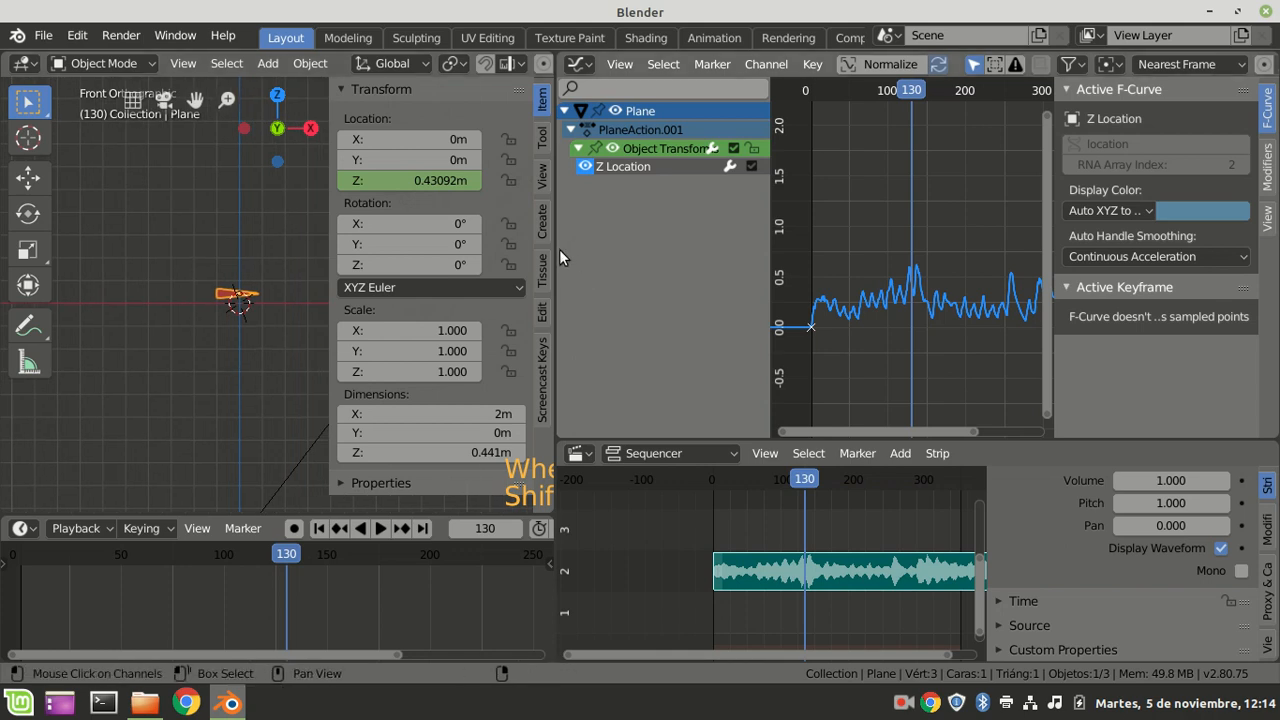
left_click_drag(555, 251, 863, 288)
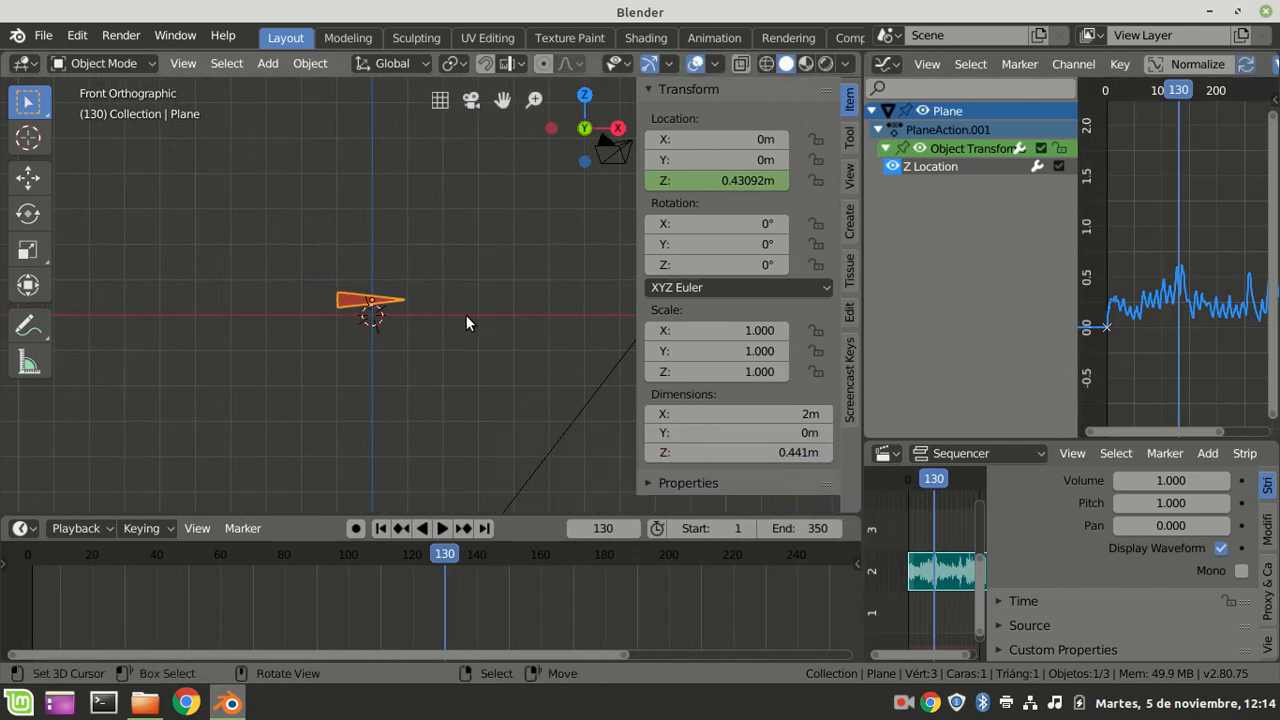
Delete the plane's baked Z Location animation channel.
scroll(408, 321, "up", 4)
middle_click_drag(408, 321, 444, 328, "shift")
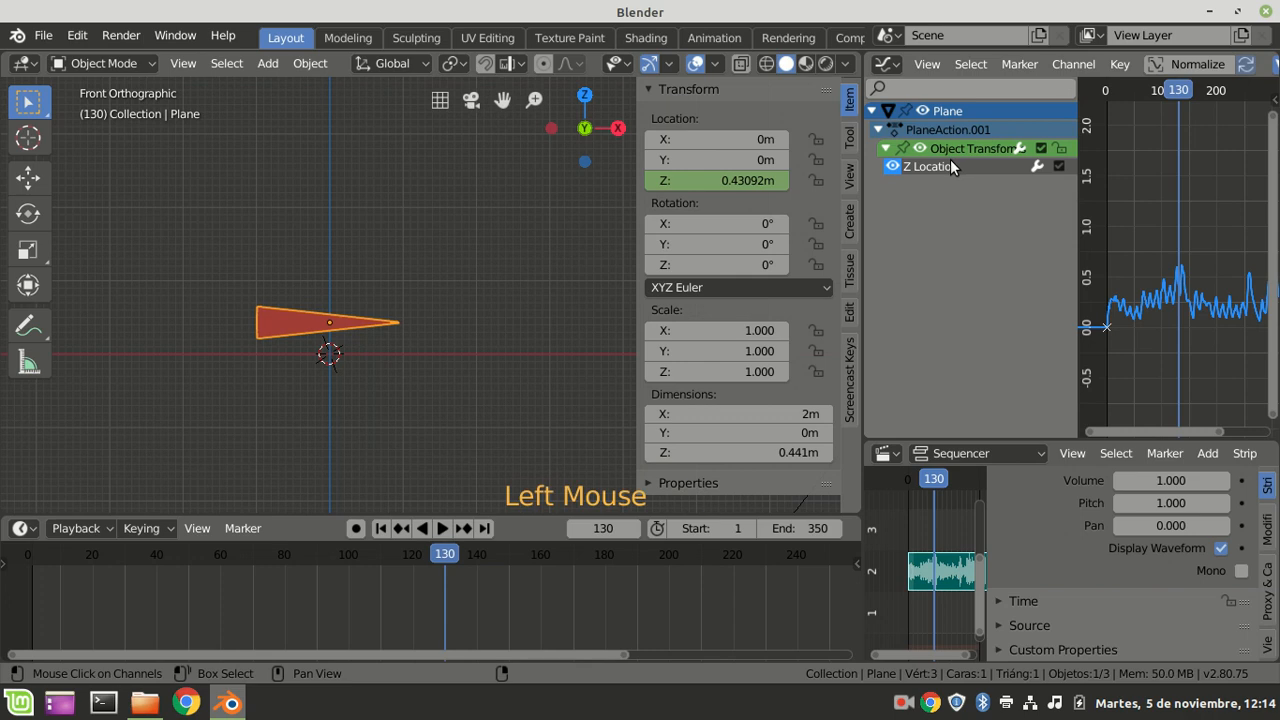
key("Delete")
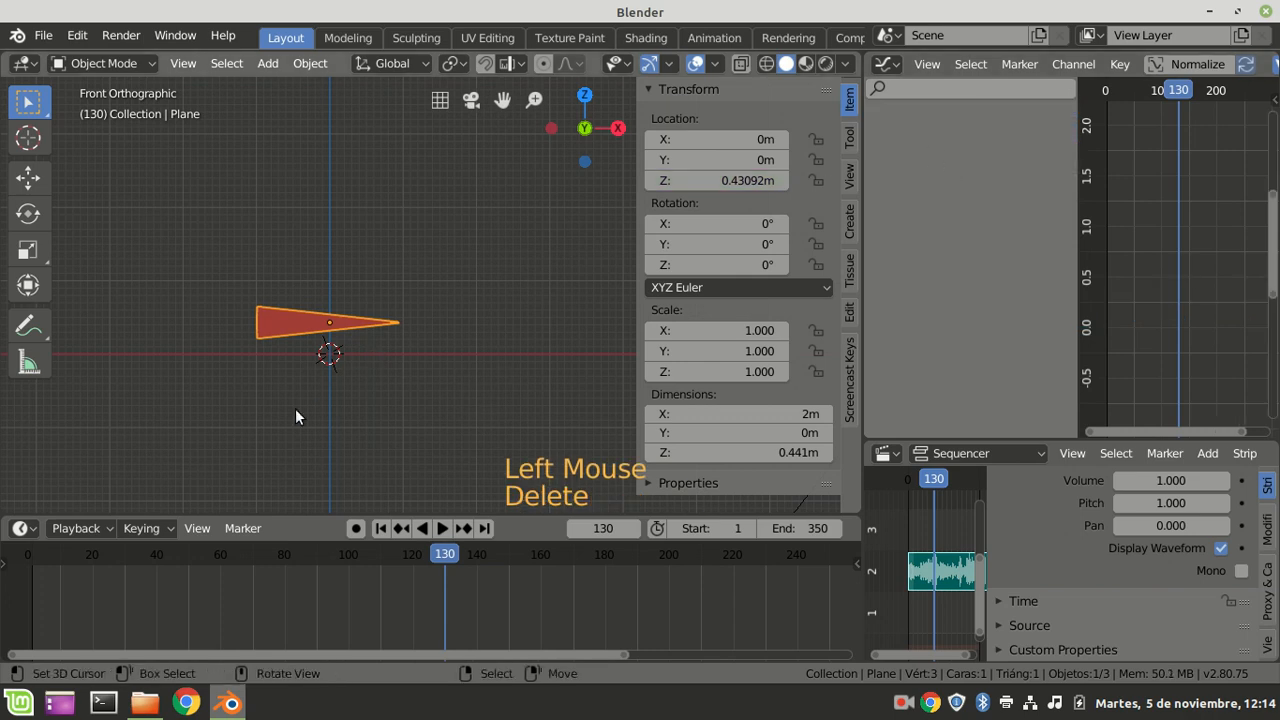
In Edit Mode, move the whole triangle mesh about 1 m along X so its short edge sits at the object's origin, and return to Object Mode.
left_click(89, 68)
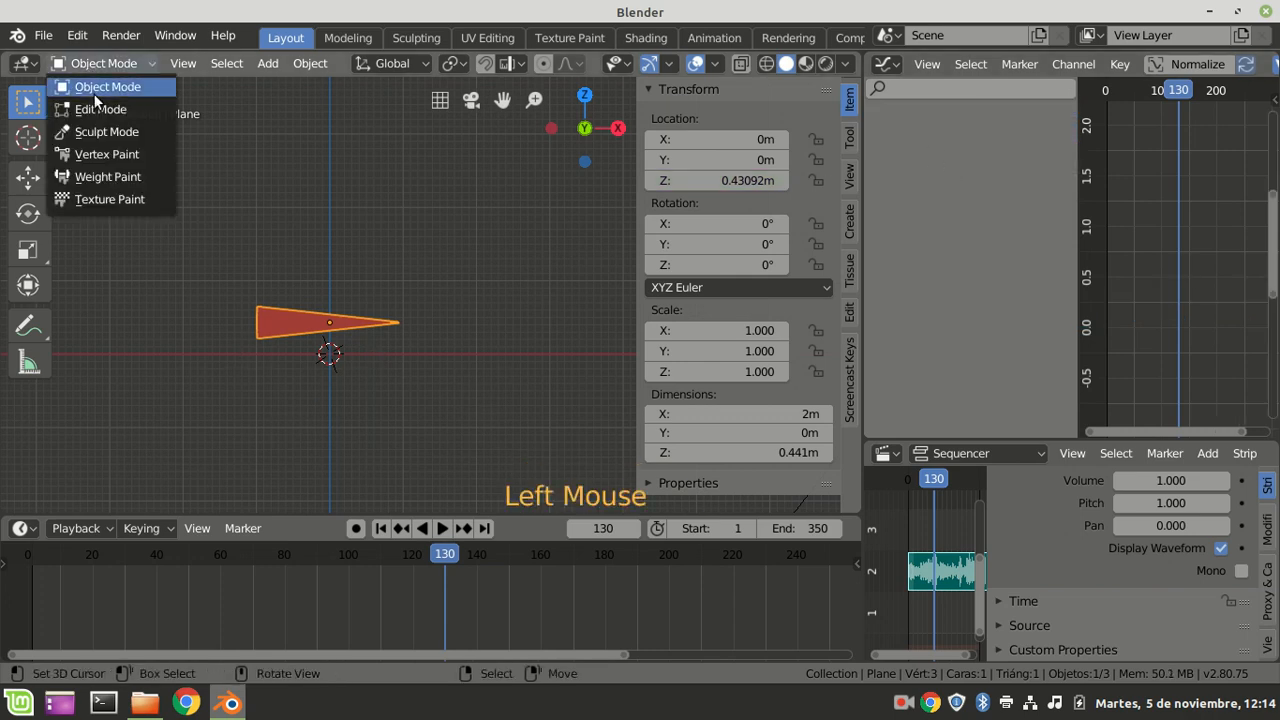
left_click(95, 106)
scroll(334, 283, "up", 3)
key("a")
key("a")
key("a")
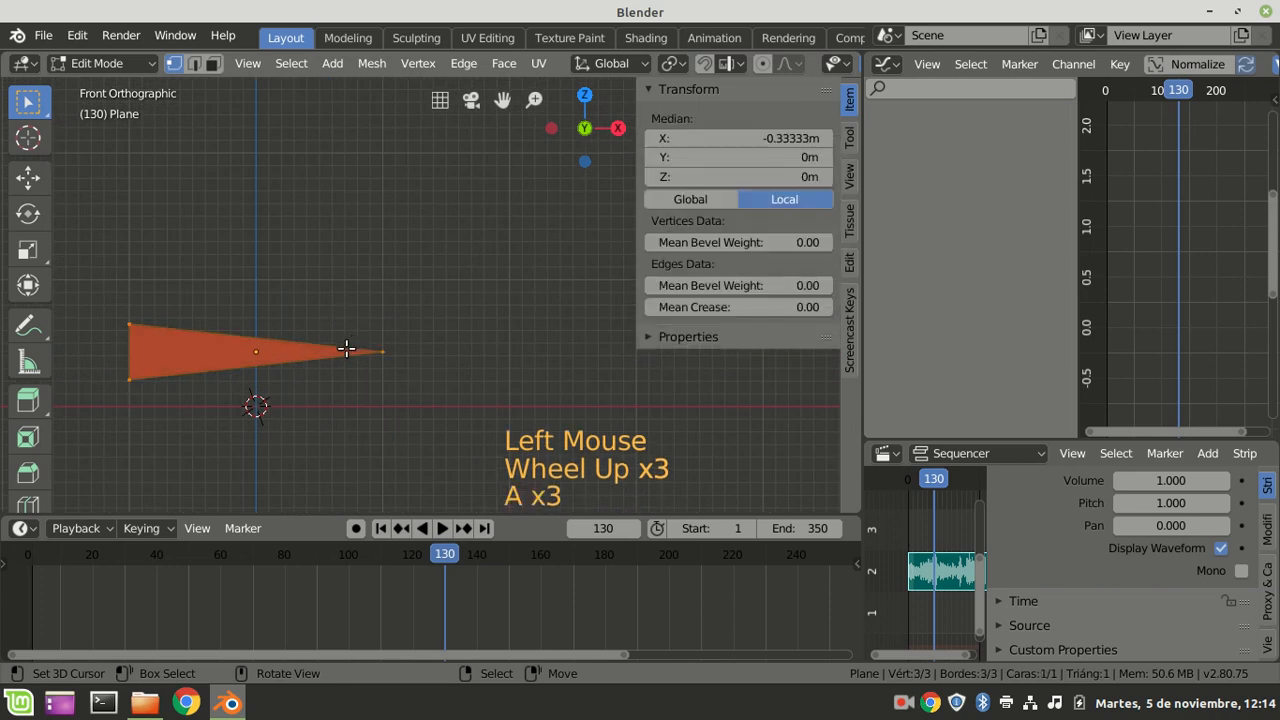
key("g")
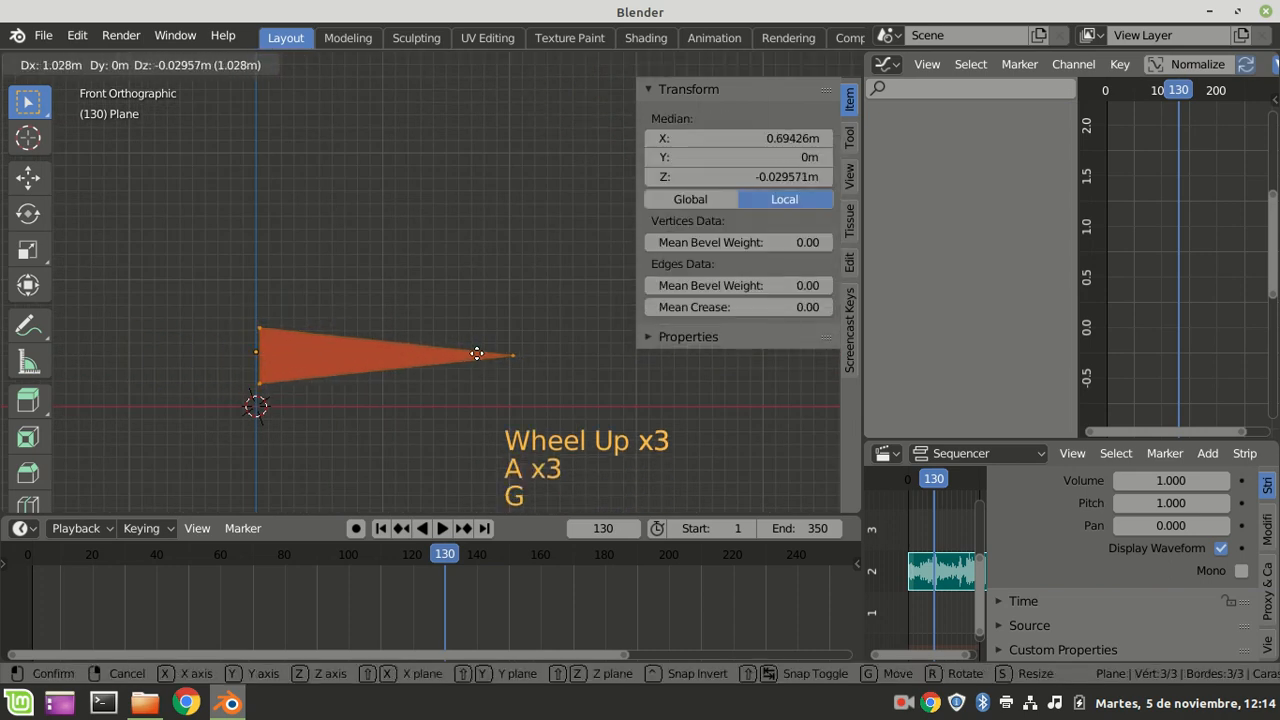
left_click(475, 347)
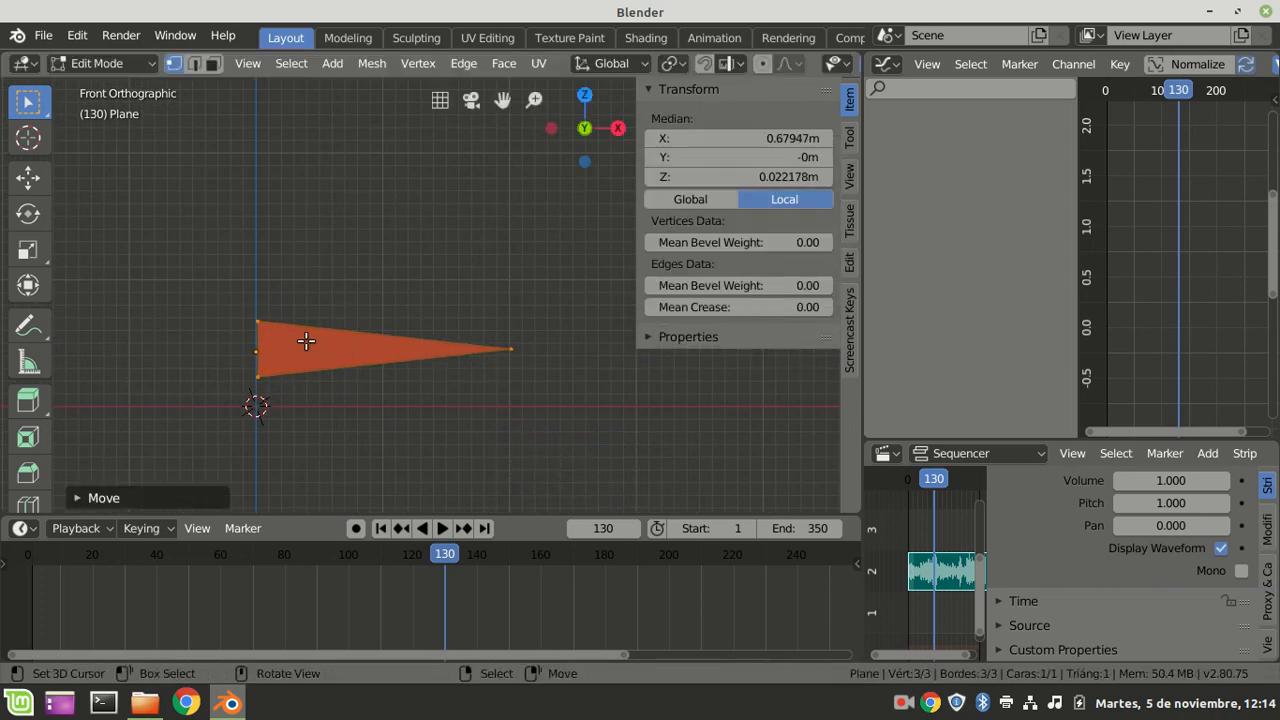
middle_click_drag(303, 385, 248, 362, "shift")
scroll(363, 400, "up", 3)
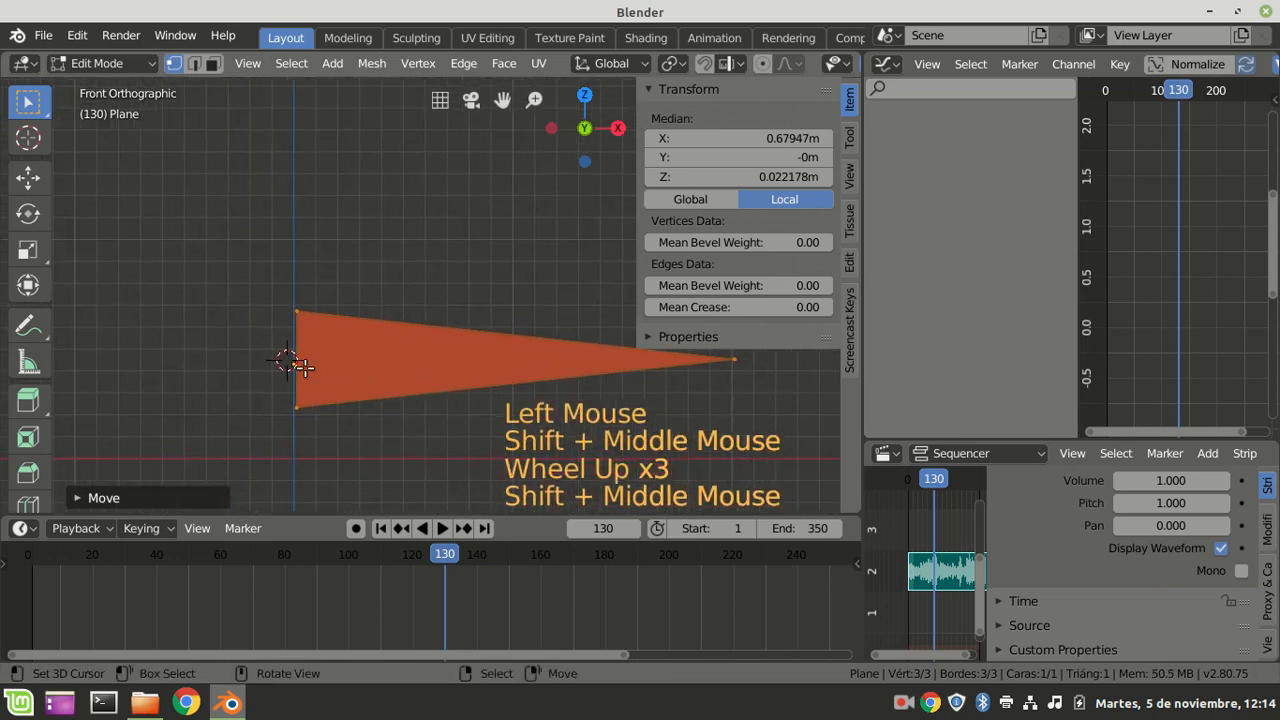
left_click(100, 63)
left_click(96, 85)
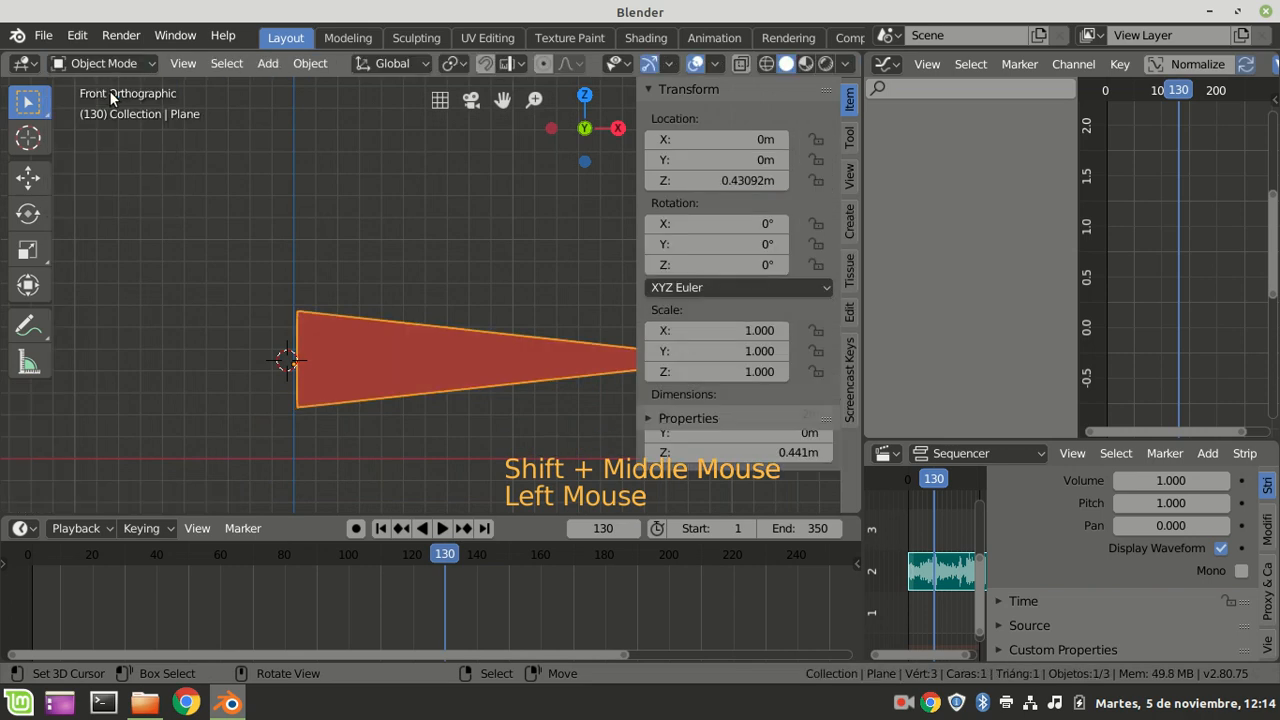
Rotate the plane by -180° about Y in the front view and apply its rotation and scale.
key("r")
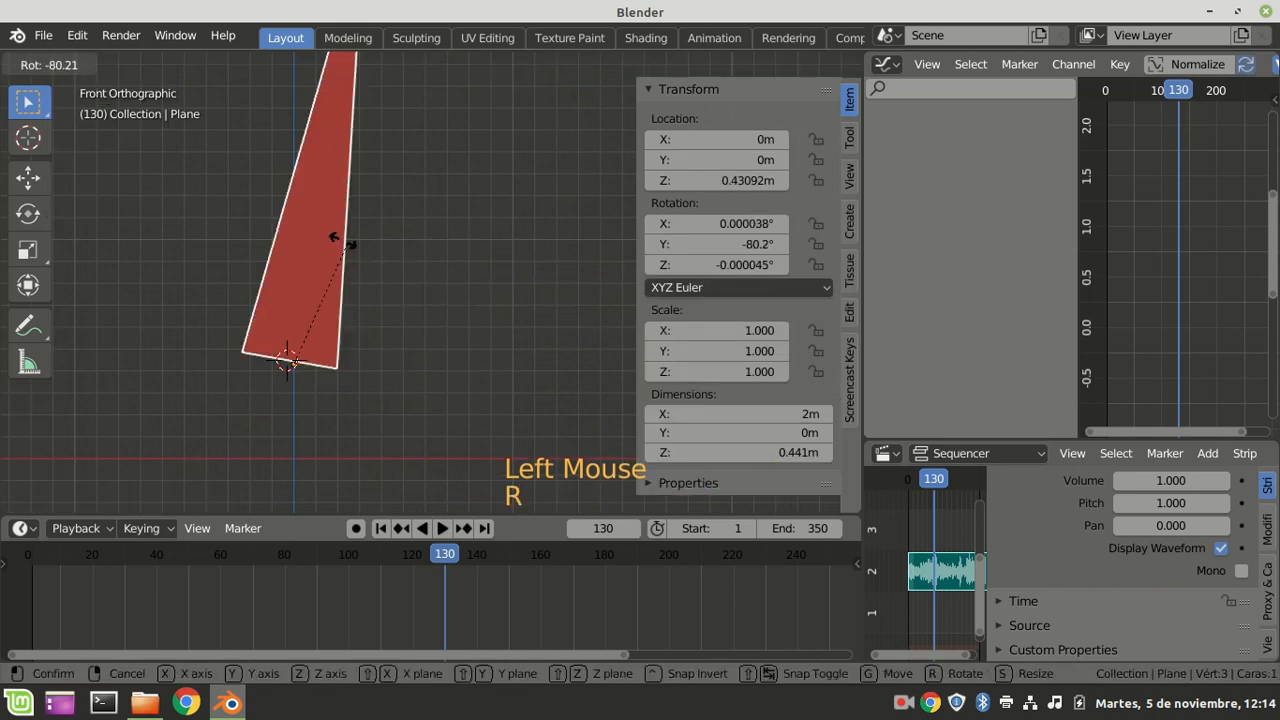
right_click(390, 315)
scroll(400, 340, "down", 3)
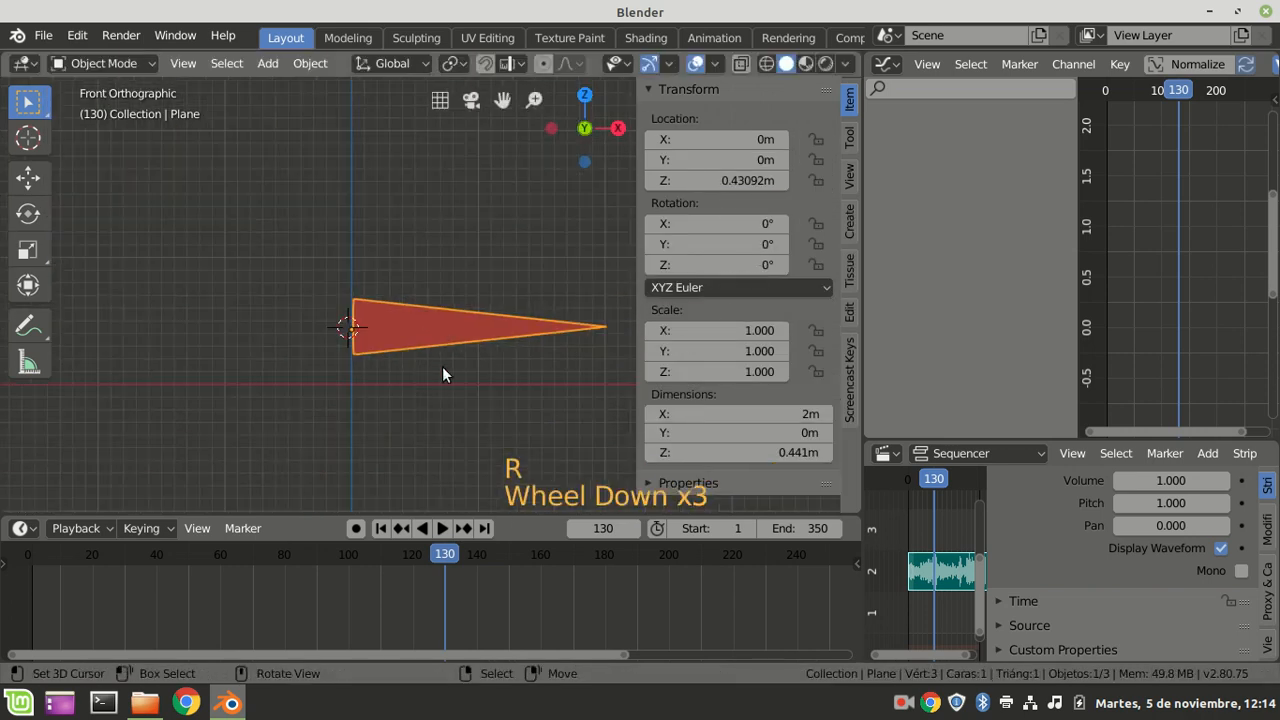
key("r")
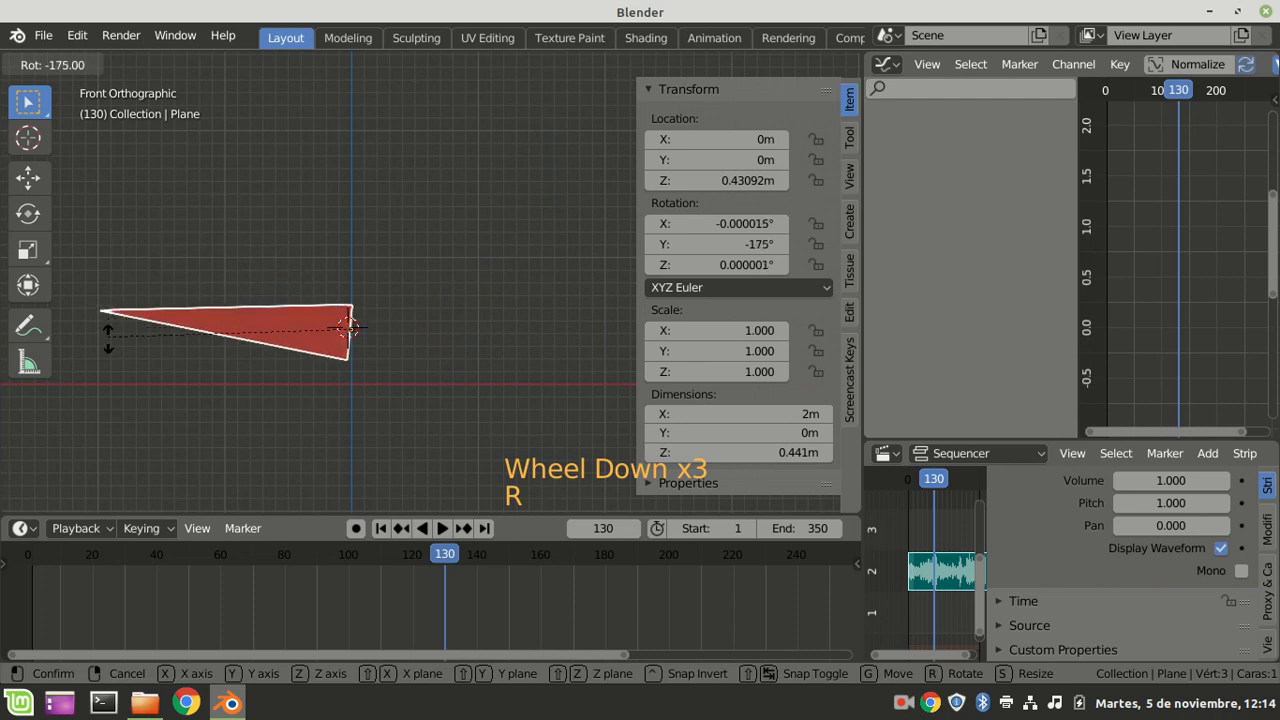
left_click(110, 355)
key("ctrl+a")
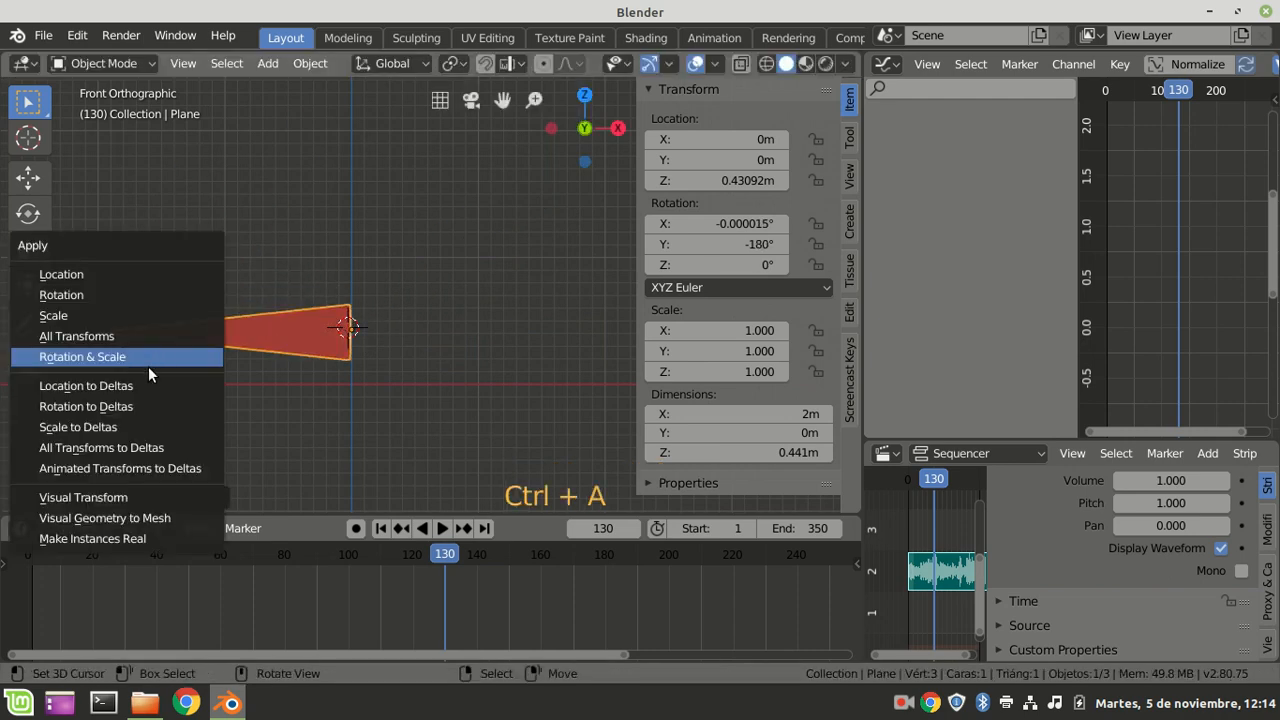
left_click(153, 364)
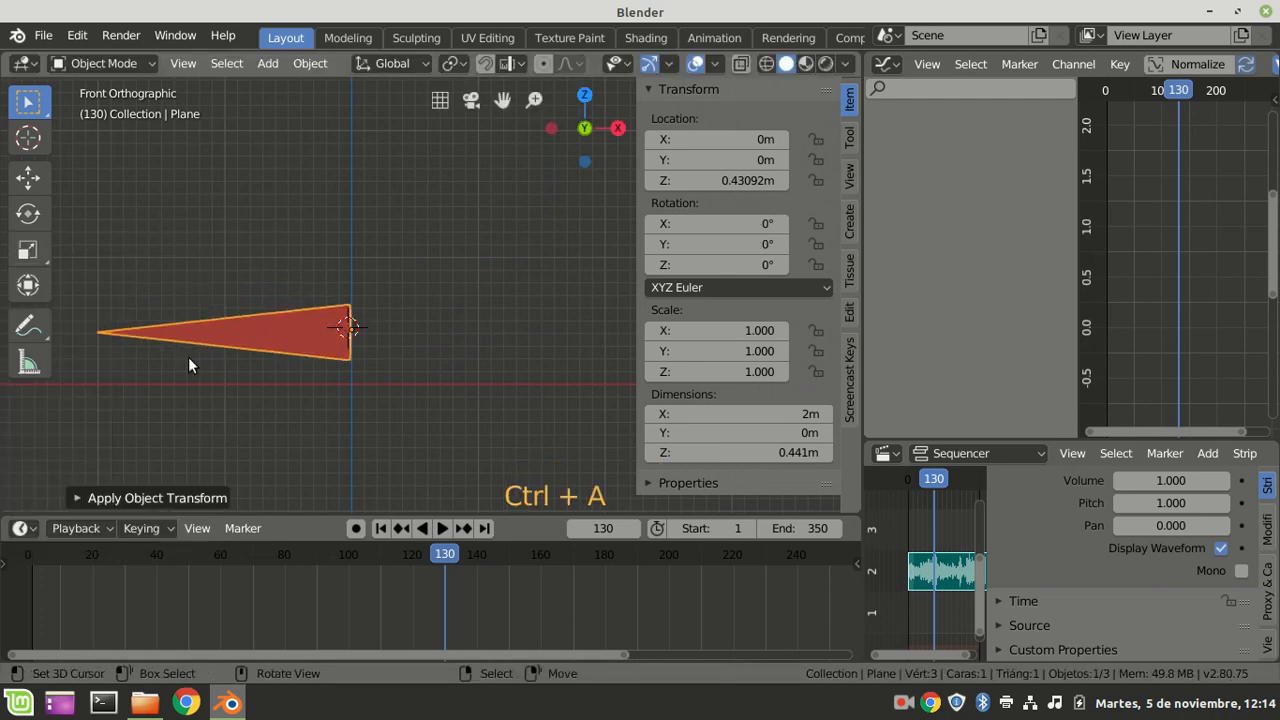
Try rotating the plane about Y to check its pivot from the front, and reset its Y rotation to 0°.
left_click(745, 181)
left_click(500, 237)
middle_click_drag(313, 318, 472, 283)
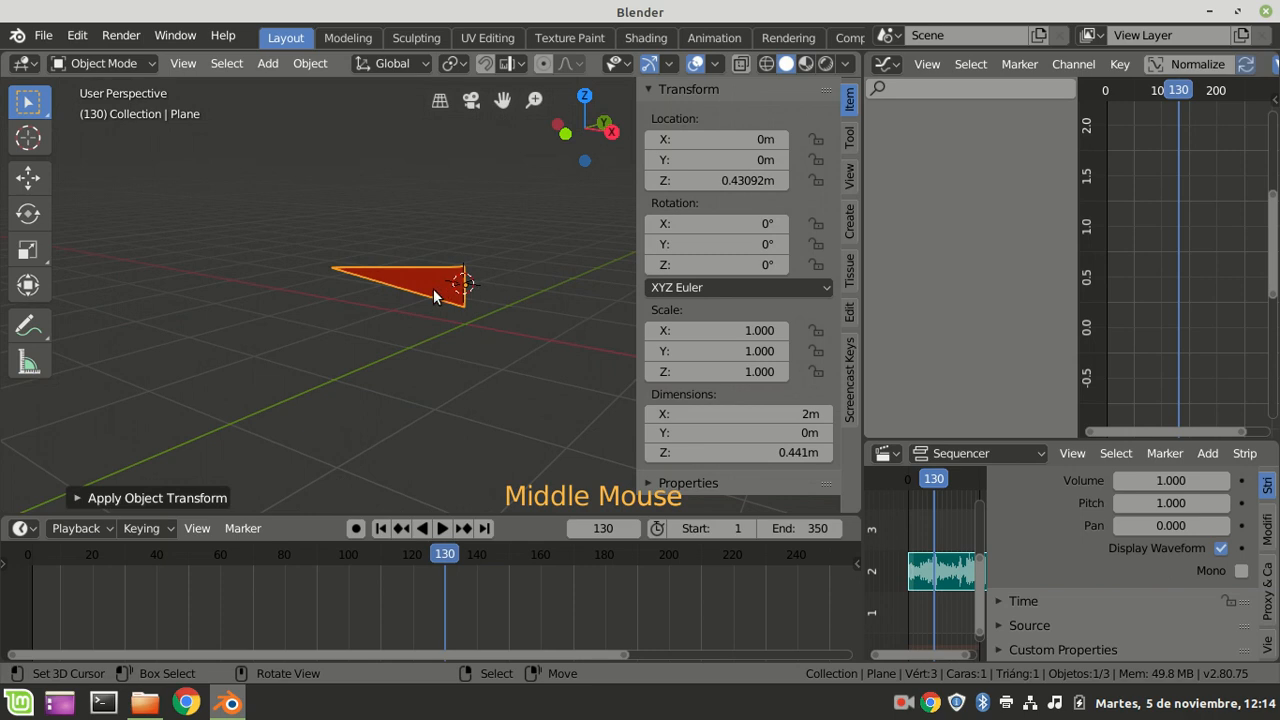
left_click(729, 244)
left_click_drag(729, 244, 627, 236)
key("KP_1")
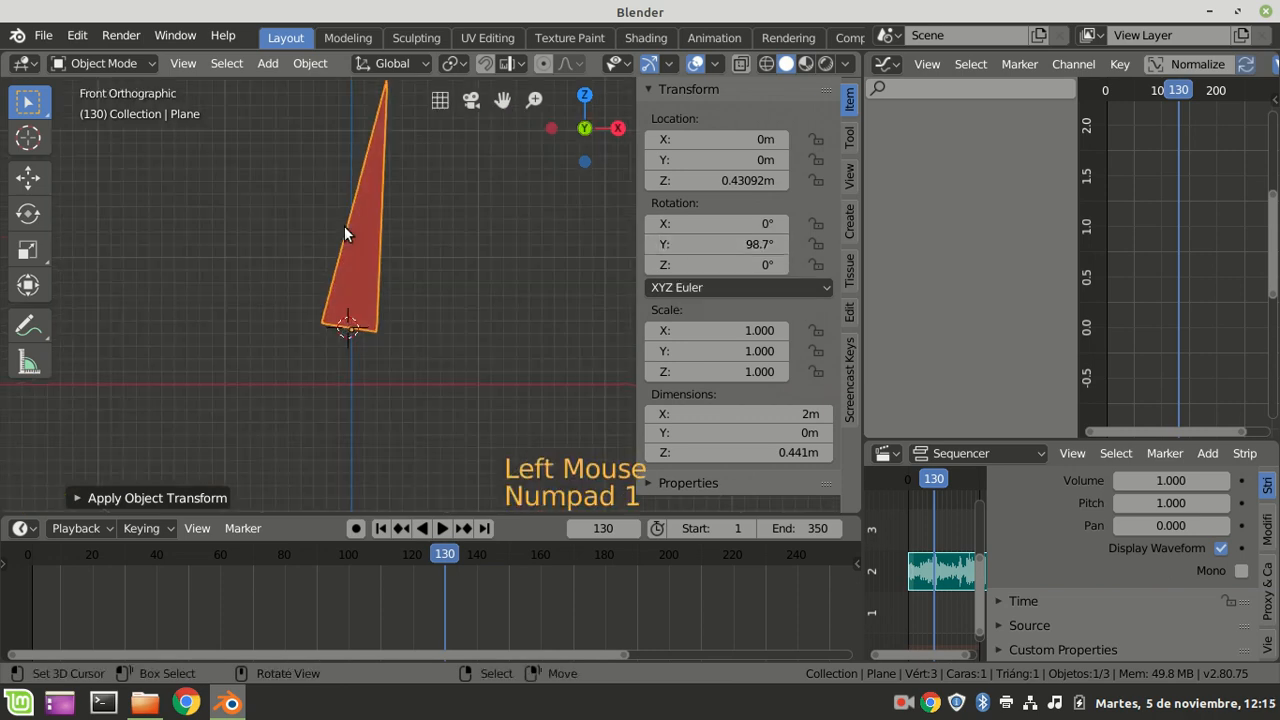
left_click_drag(712, 244, 680, 243)
left_click(711, 244)
type("0")
key("Return")
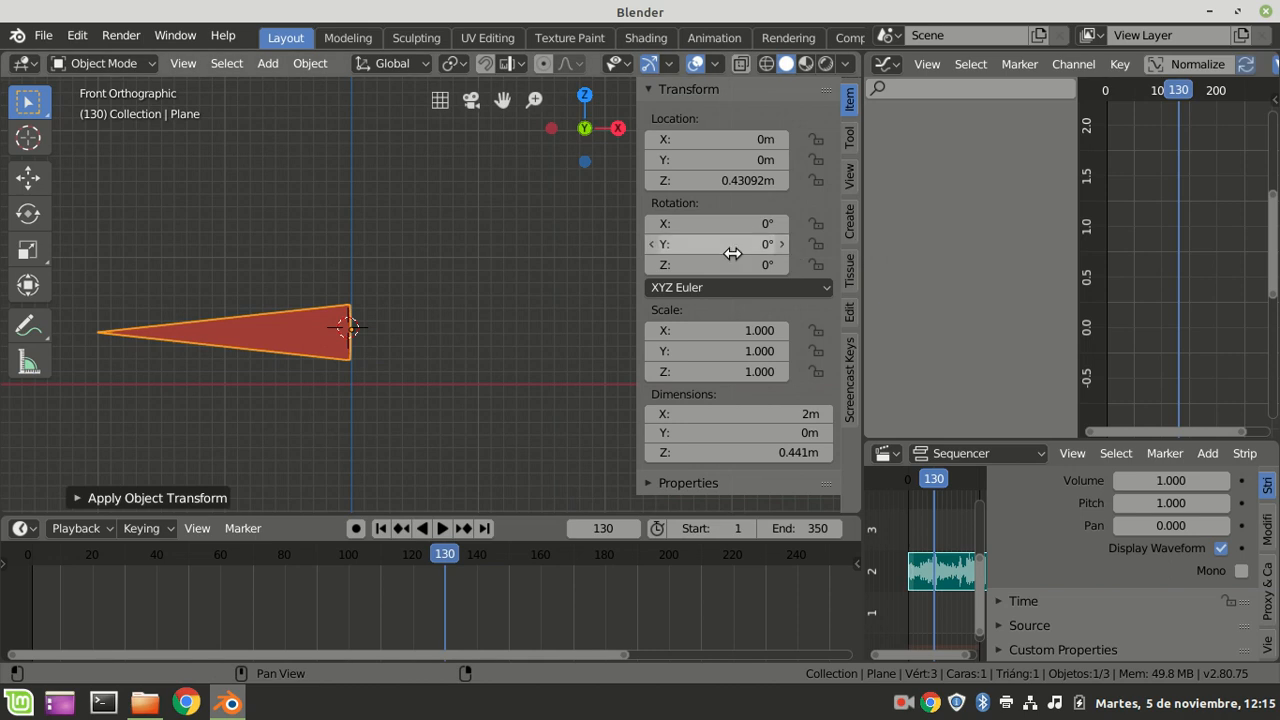
Insert a single keyframe on the plane's Y rotation at frame 130 and select its Y Euler Rotation channel.
right_click(699, 247)
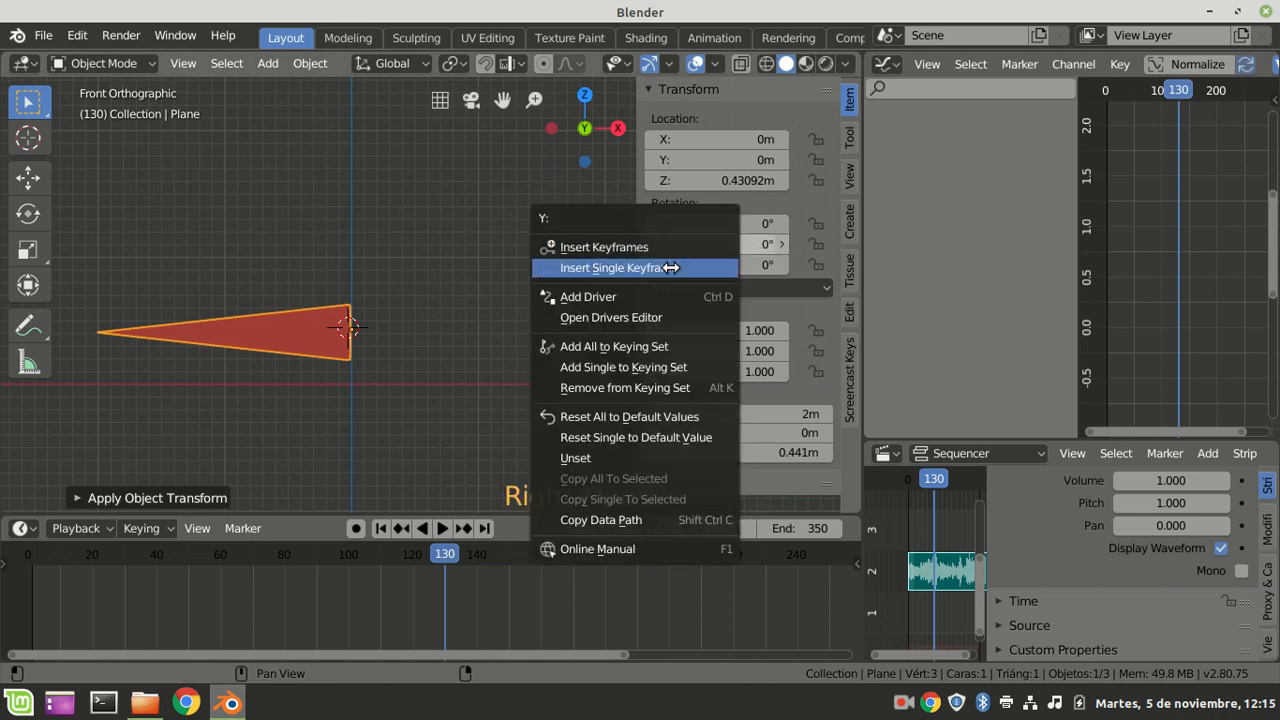
left_click(667, 268)
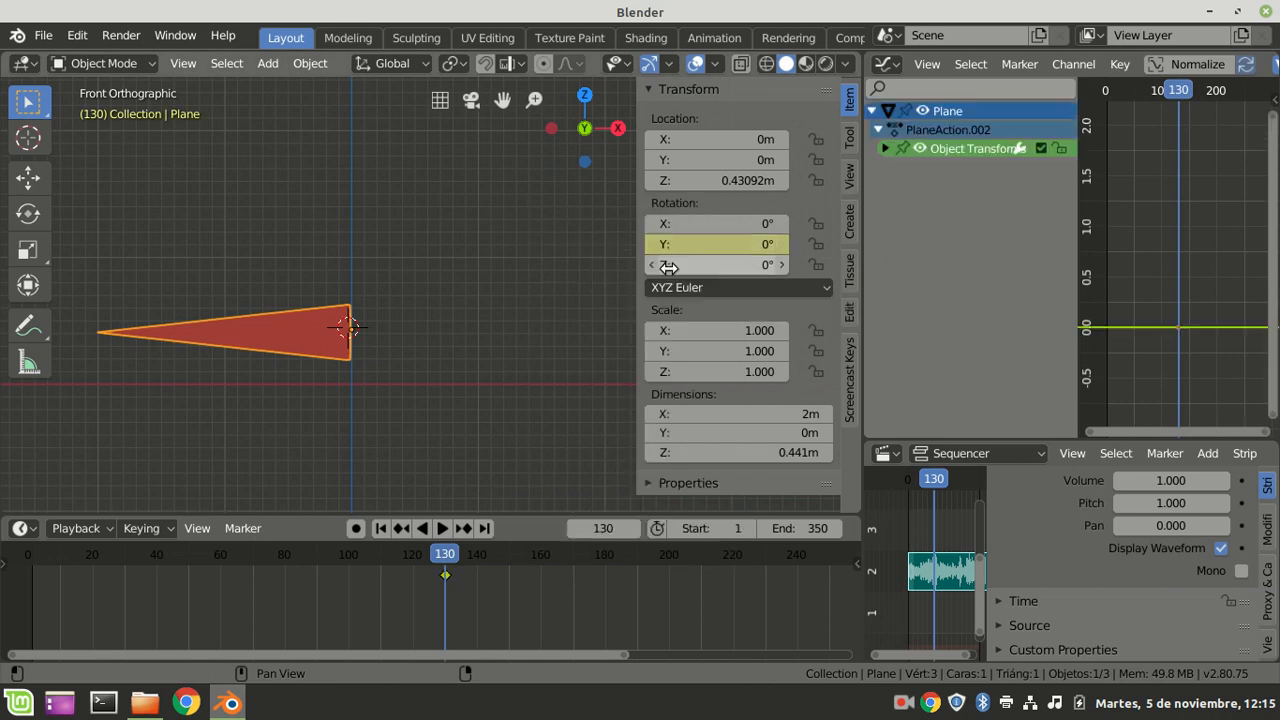
left_click(888, 146)
left_click(939, 168)
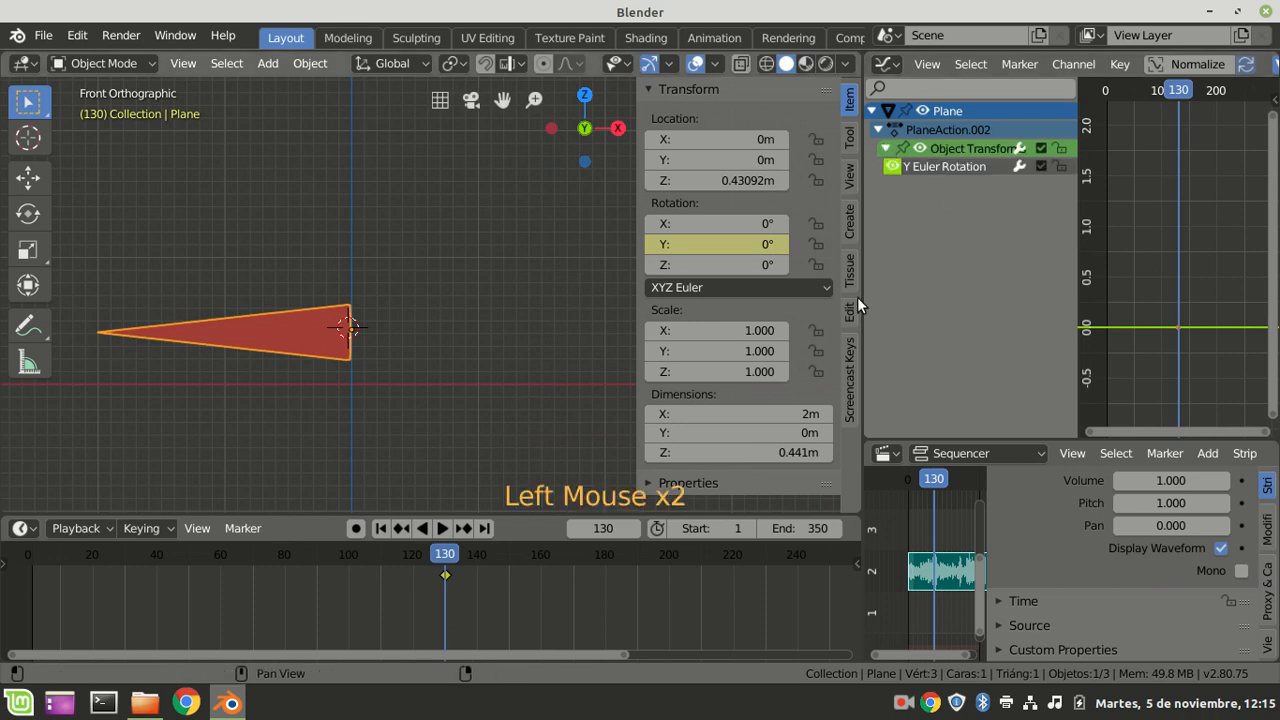
Widen the F-curve editor and bake the sound campanillas_2.wav onto the Y Euler Rotation curve with the default settings.
left_click_drag(862, 298, 459, 310)
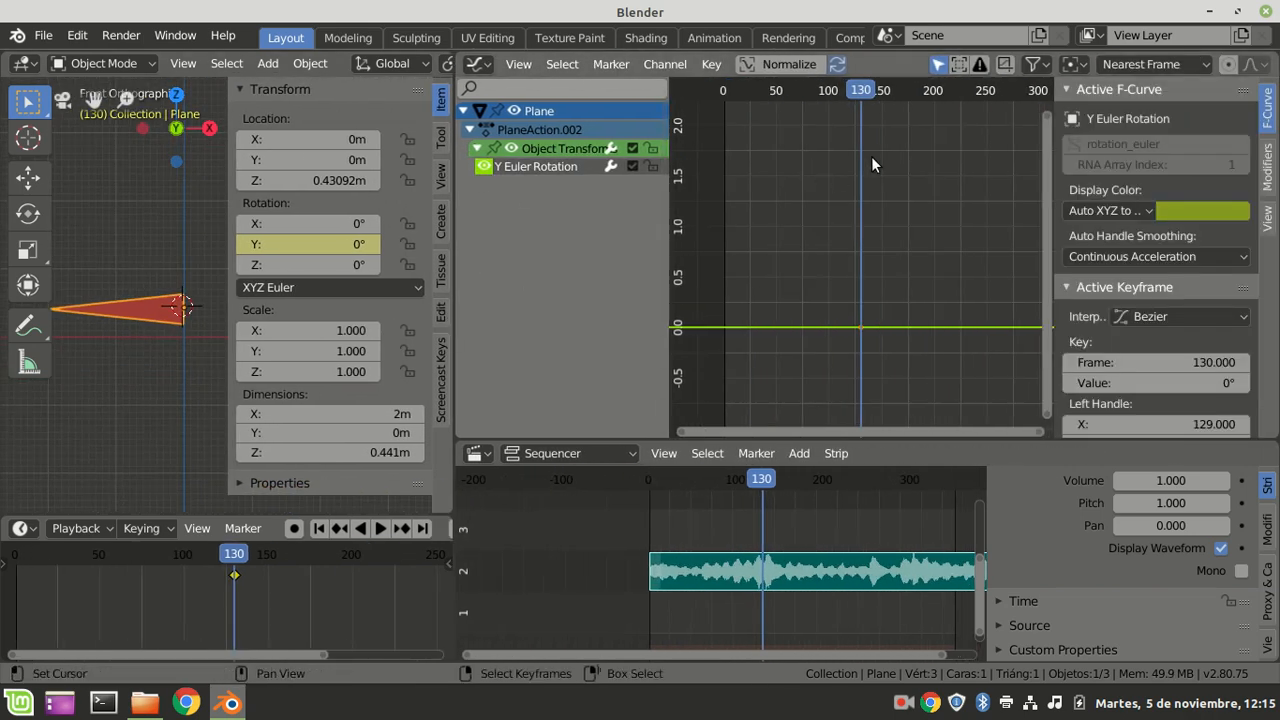
left_click(712, 64)
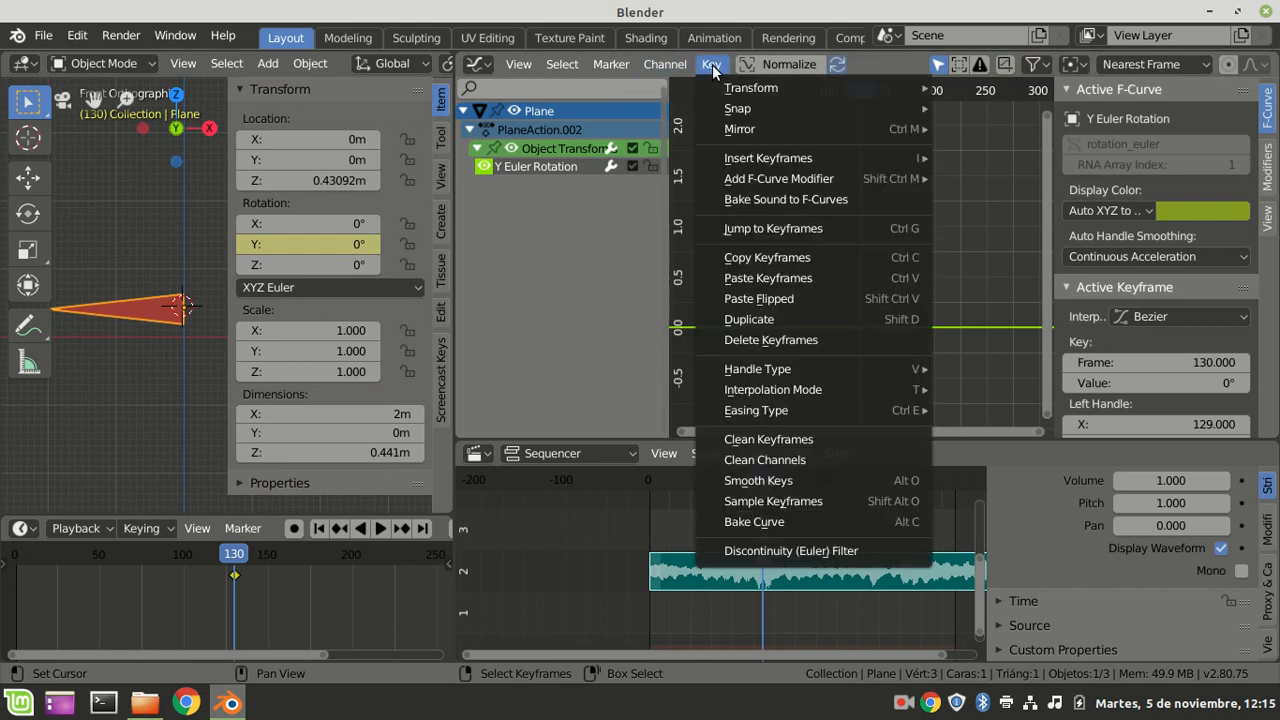
left_click(771, 200)
left_click(309, 244)
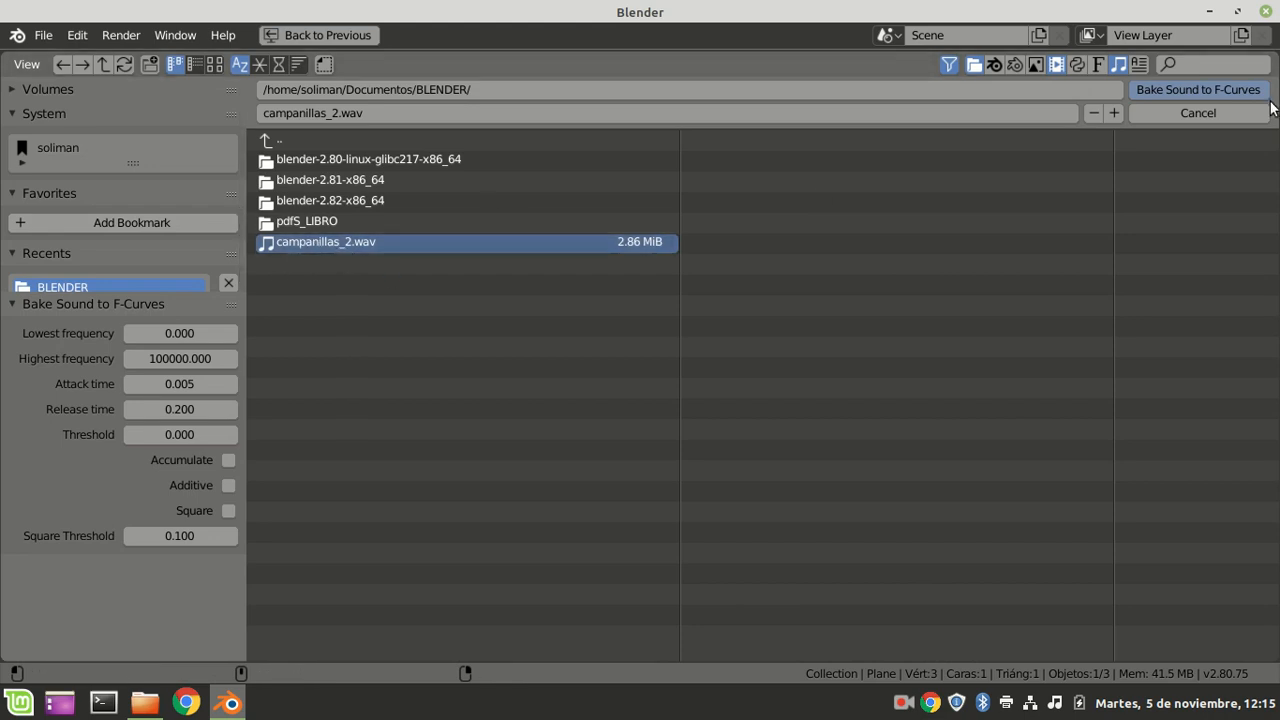
left_click(1208, 89)
Check the baked Y rotation curve at frames 187 and 147, and delete the Y Euler Rotation channel.
middle_click_drag(908, 264, 962, 316, "ctrl")
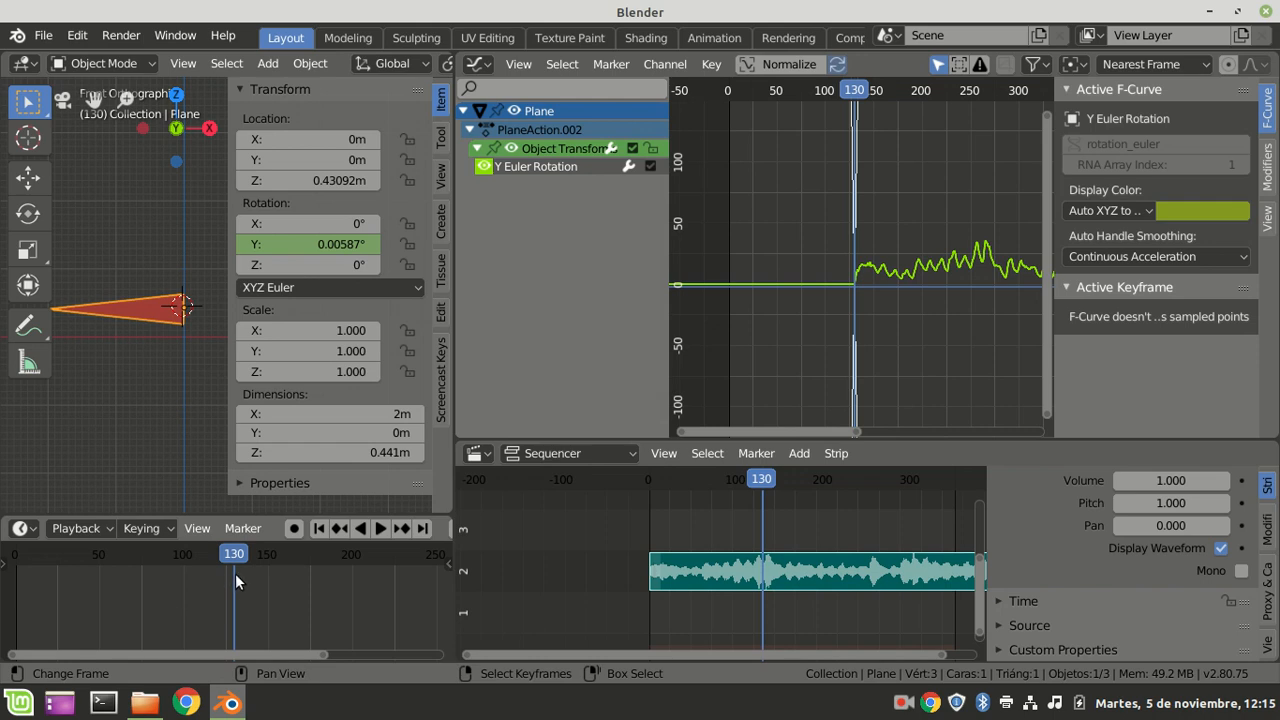
left_click(908, 316)
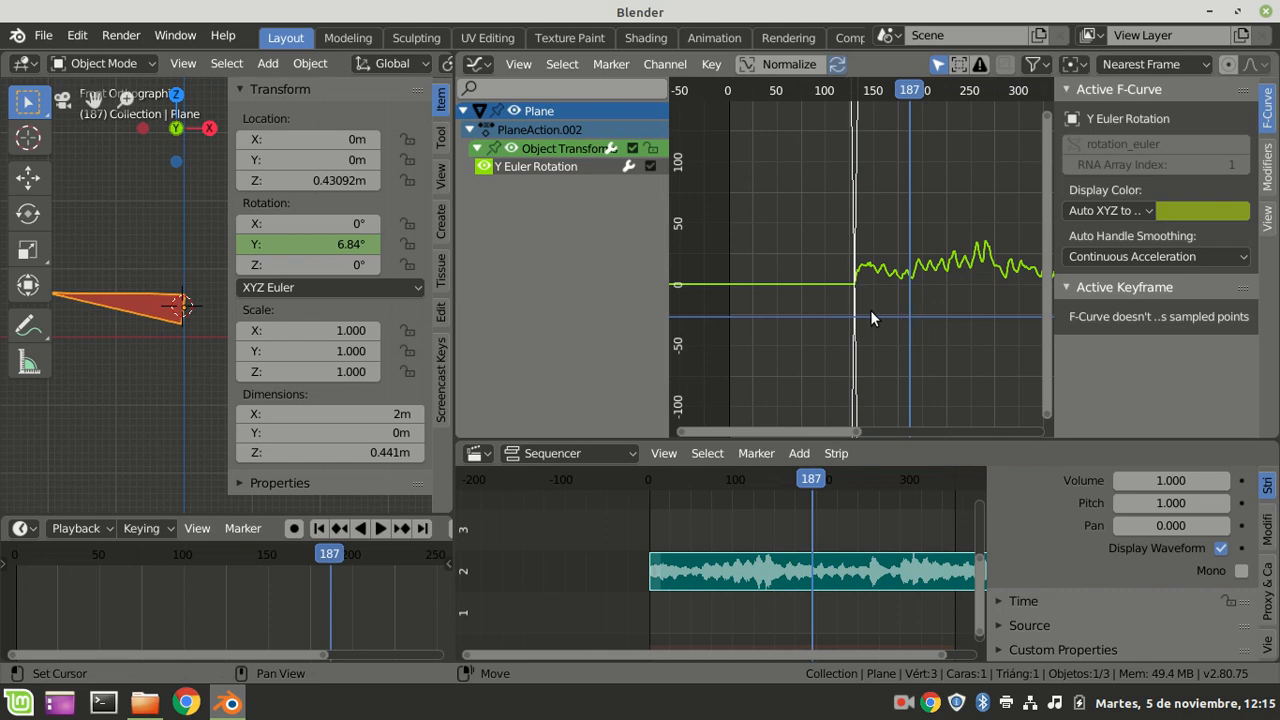
left_click(871, 304)
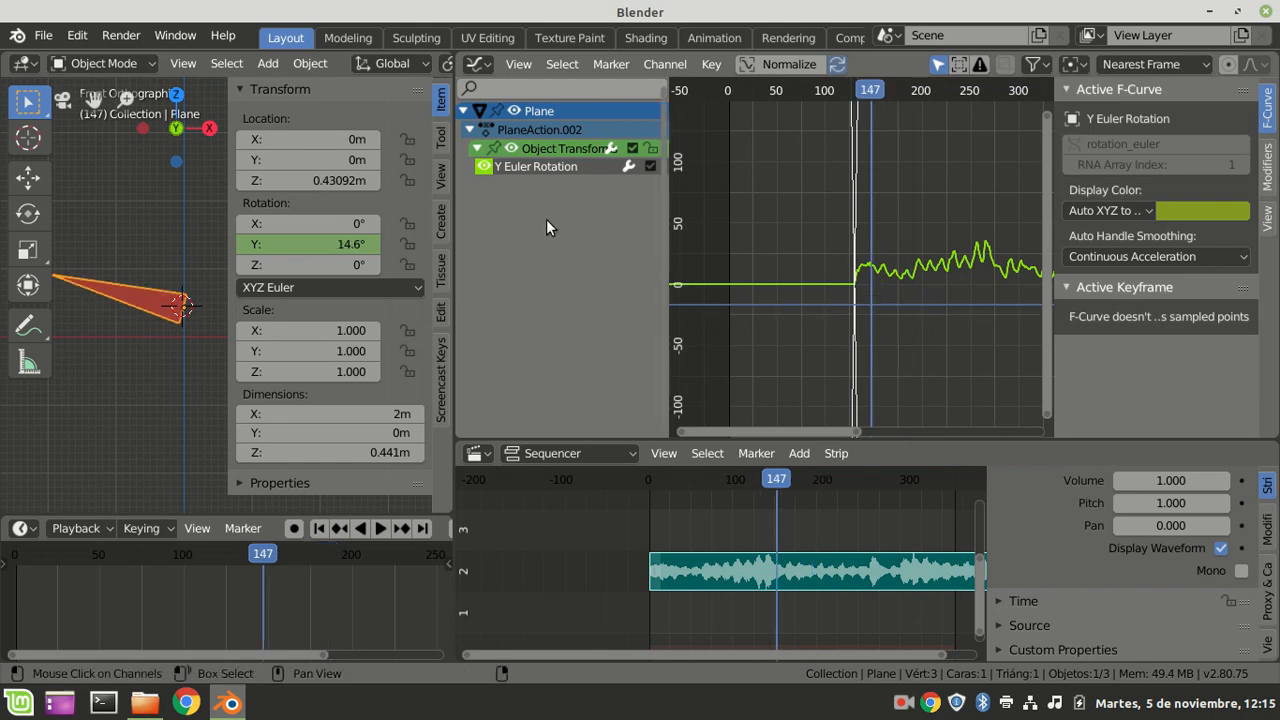
key("h")
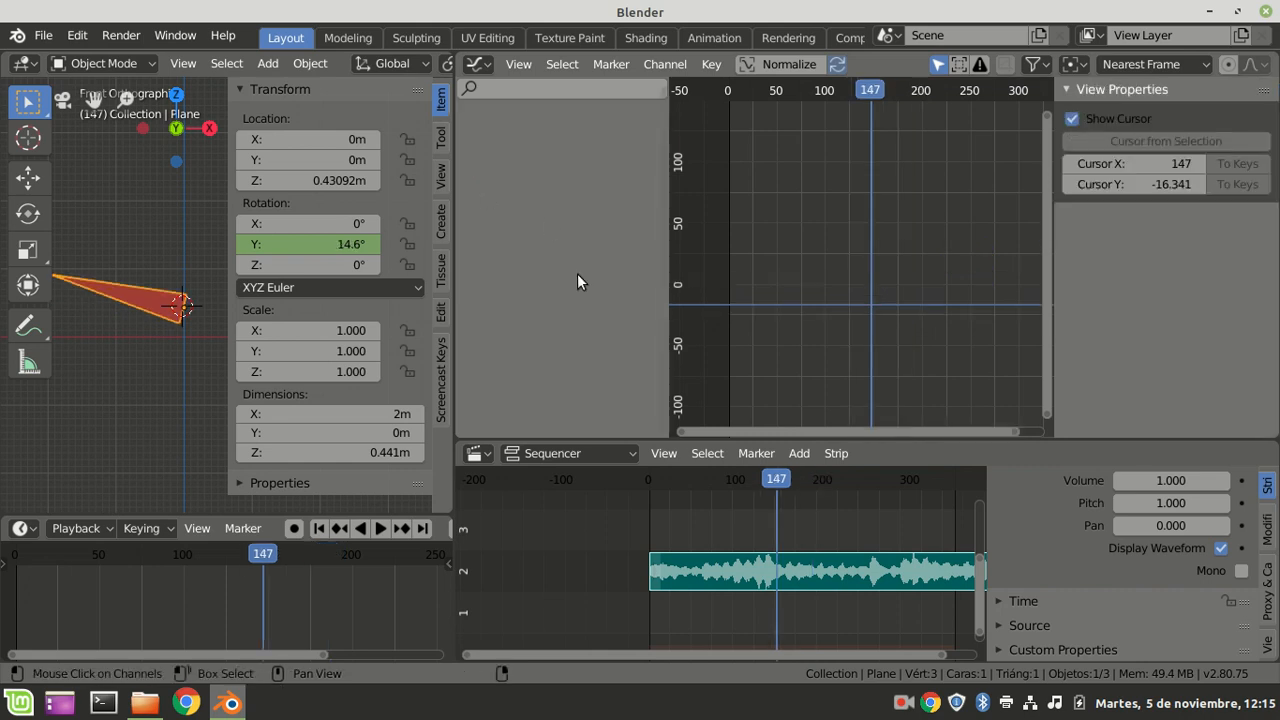
Widen the 3D viewport again and, at frame 1, clear the plane's rotation with its transform values shown.
left_click(441, 268)
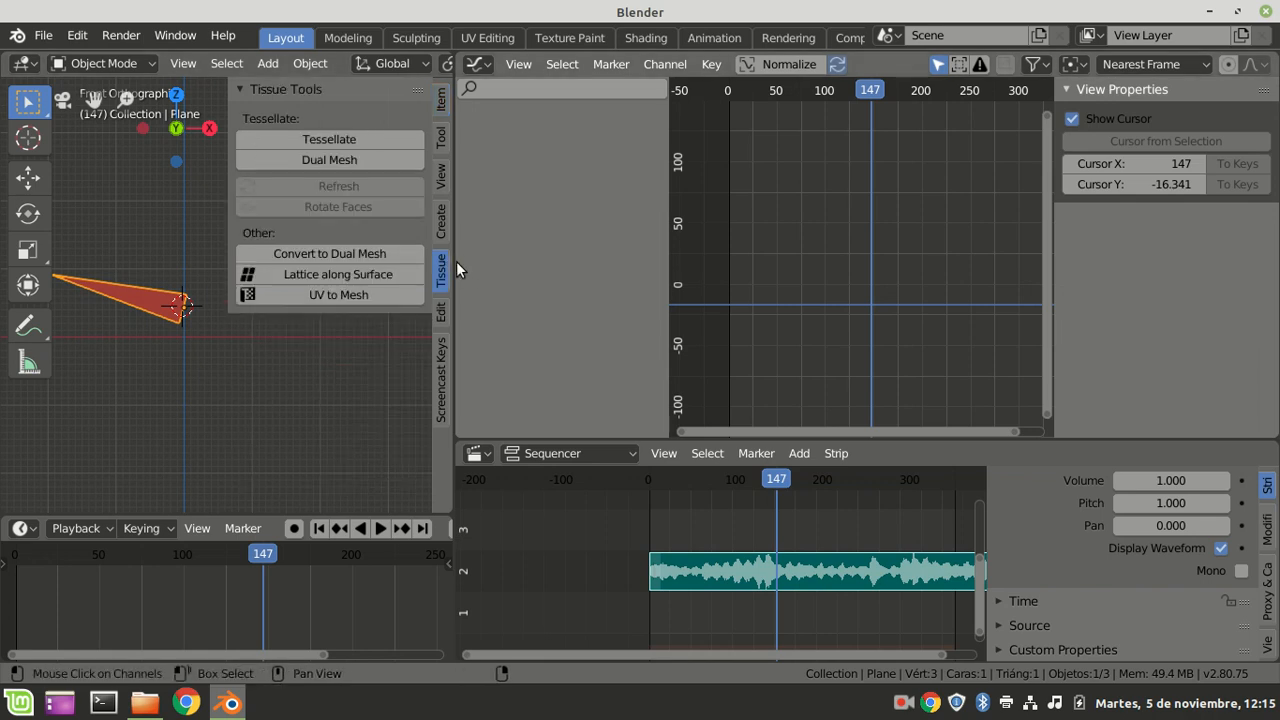
left_click_drag(453, 261, 855, 262)
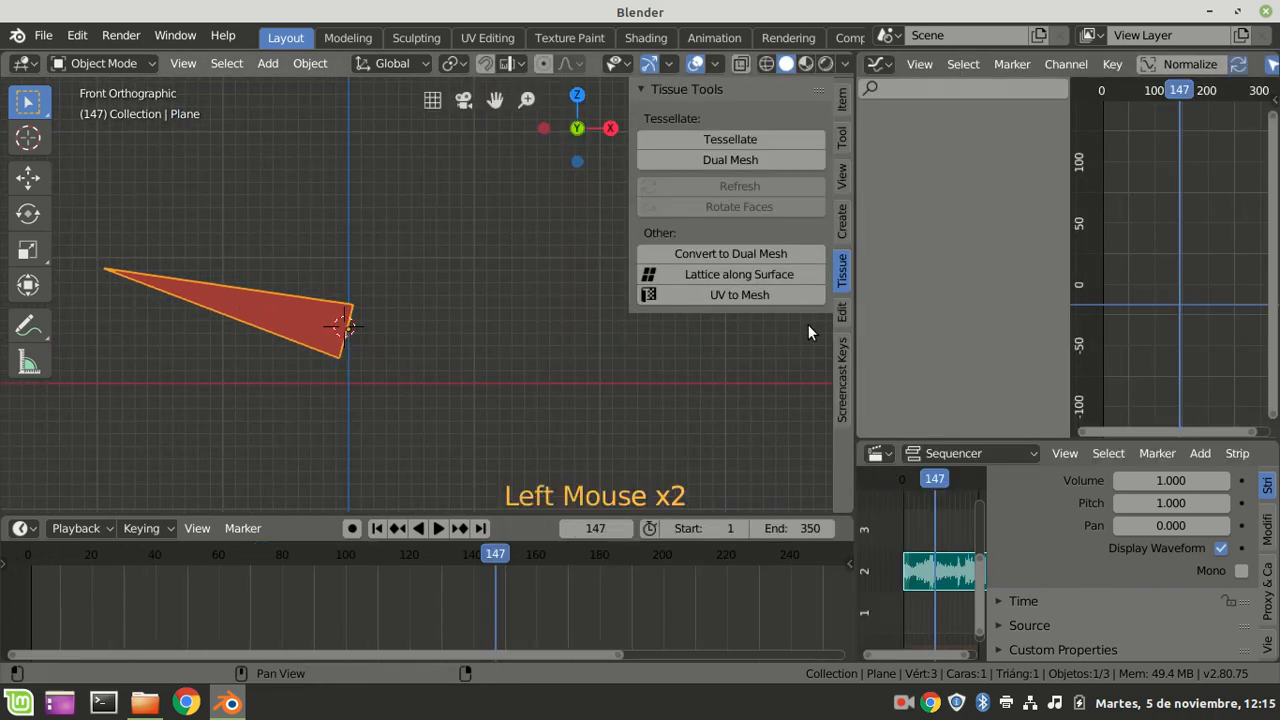
left_click(36, 577)
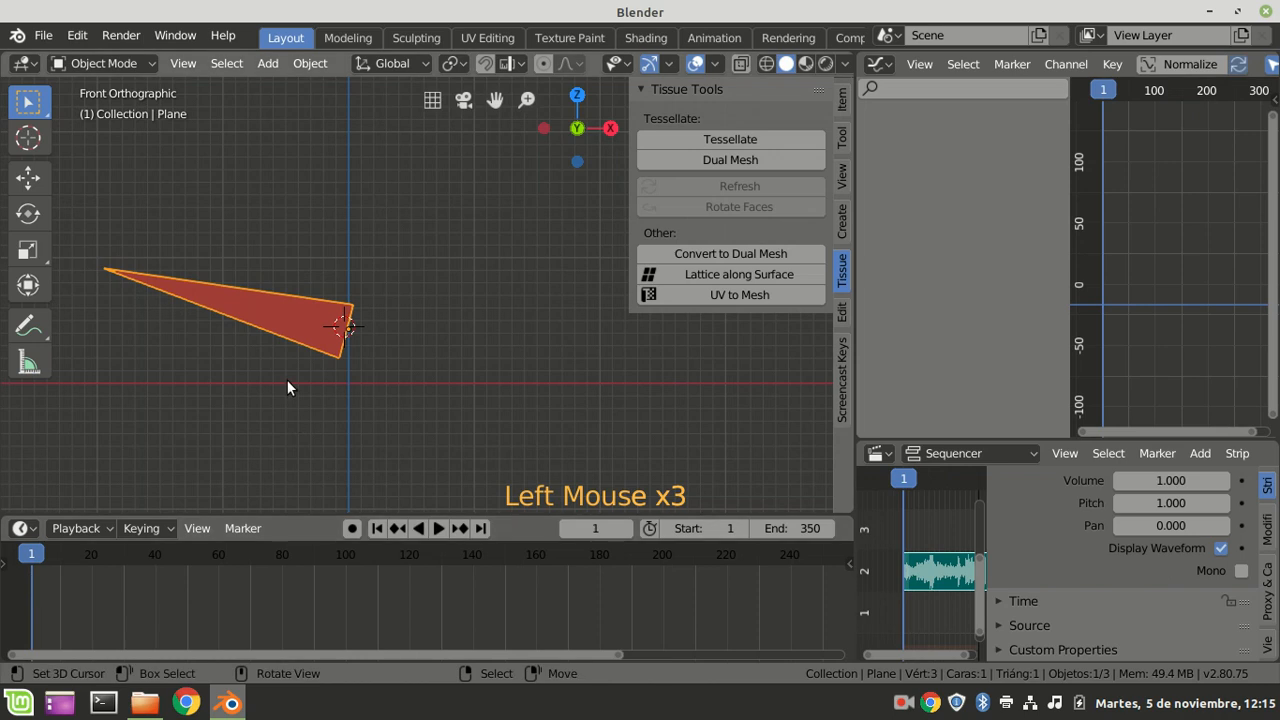
key("alt+r")
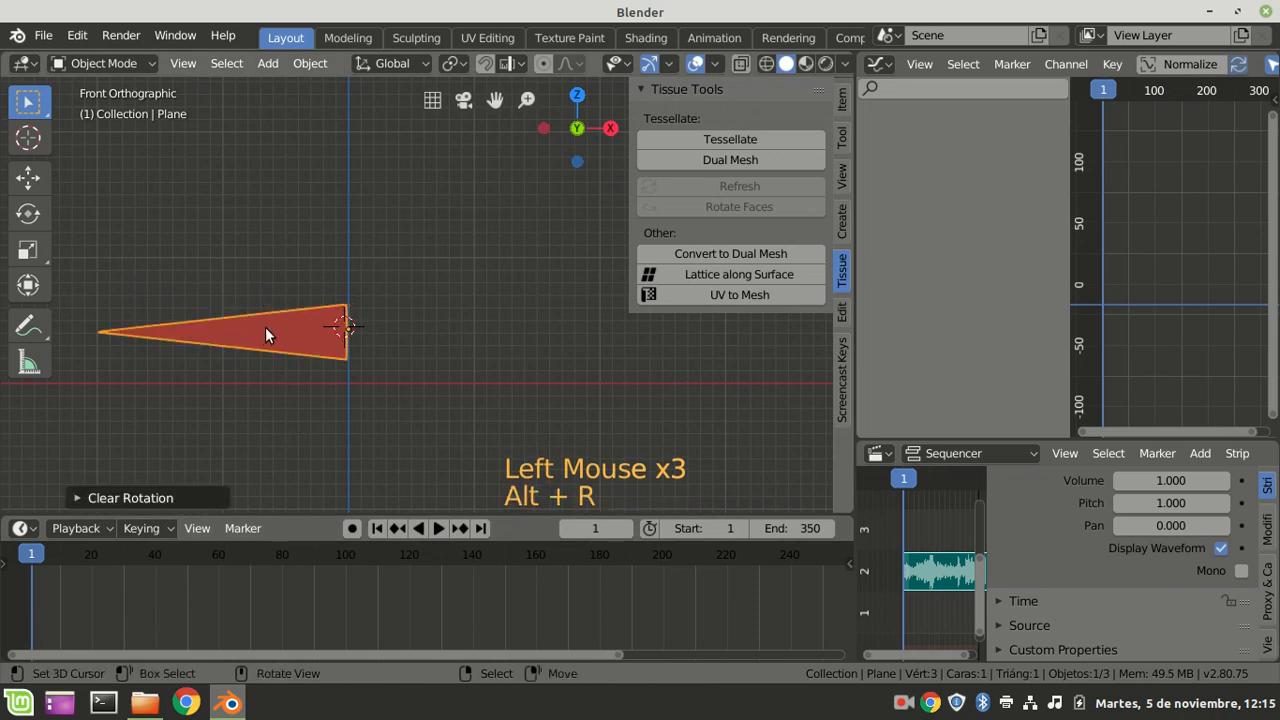
left_click(841, 100)
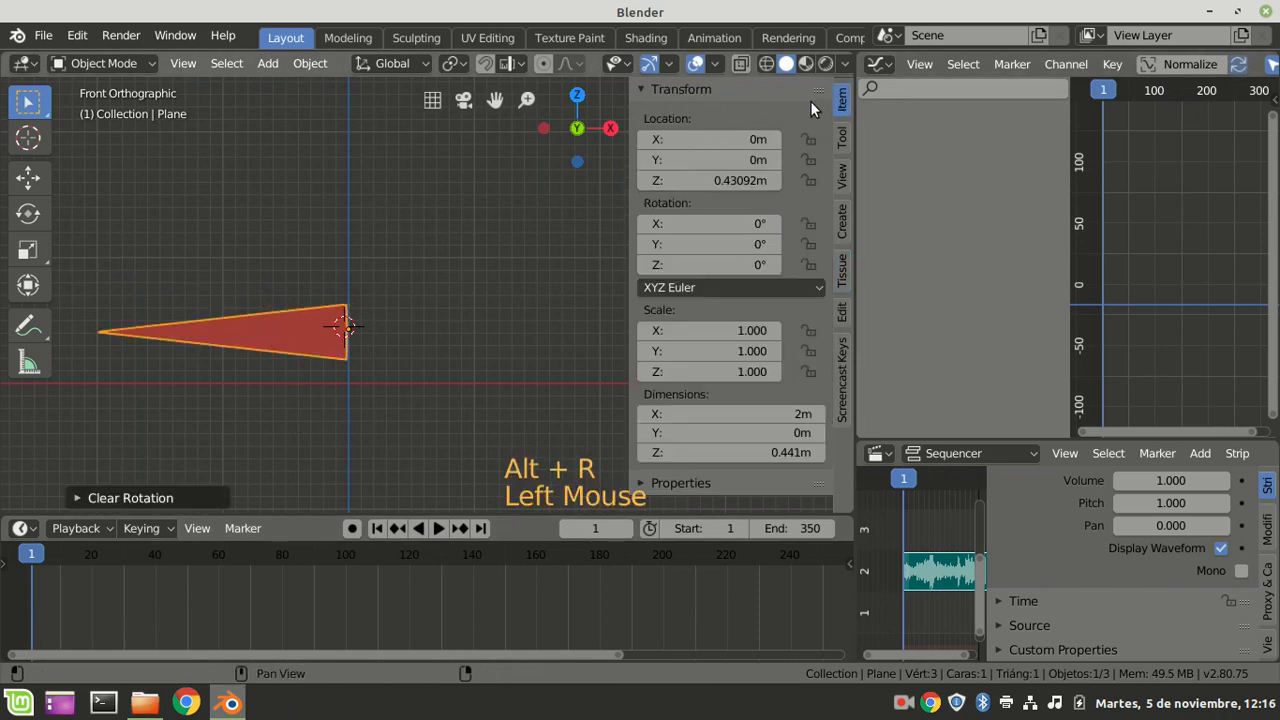
Insert a single keyframe on the plane's Y rotation at frame 1 and bake campanillas_2.wav onto that curve, widening the F-curve editor.
right_click(670, 243)
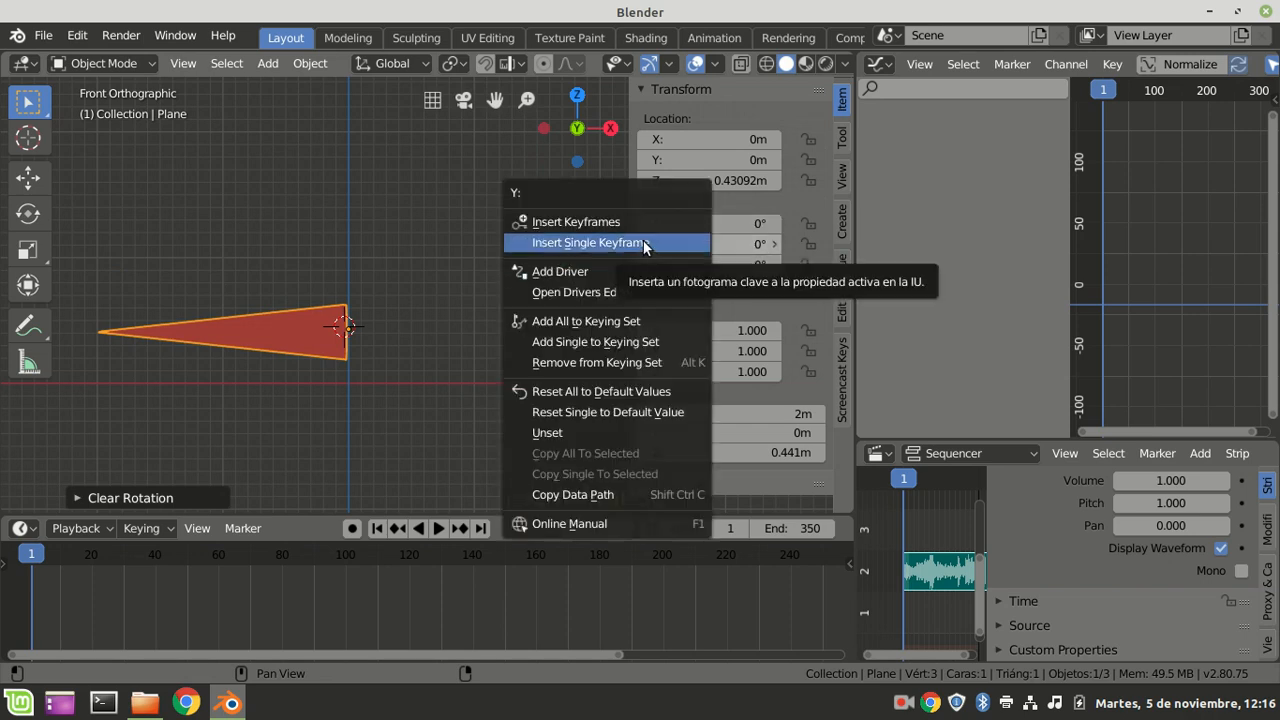
left_click(645, 243)
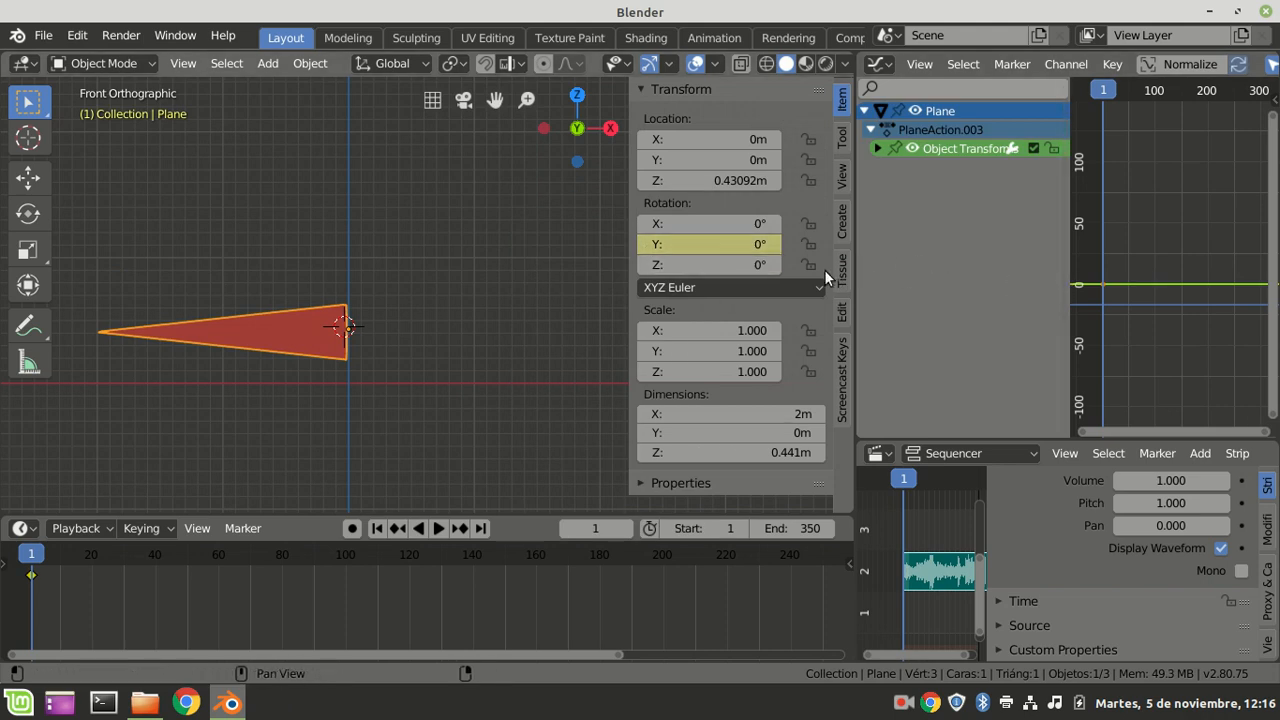
left_click_drag(857, 265, 499, 265)
left_click(752, 63)
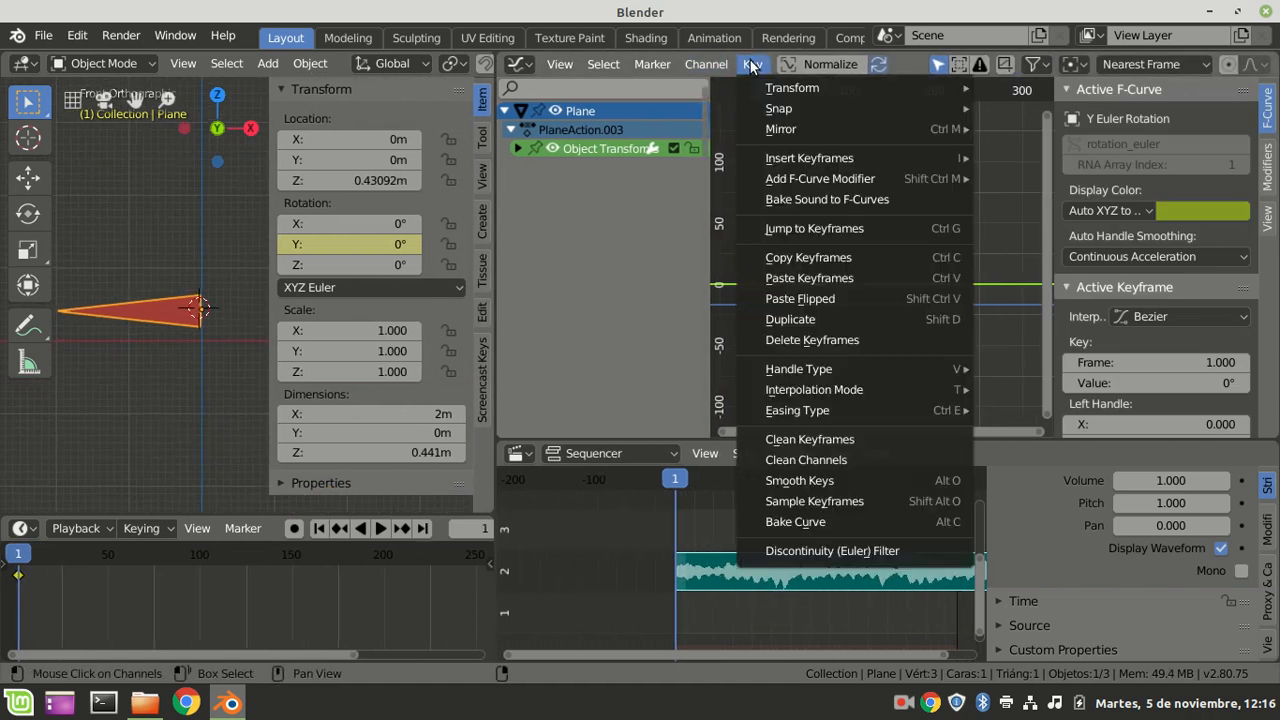
left_click(821, 200)
left_click(320, 242)
left_click(1206, 90)
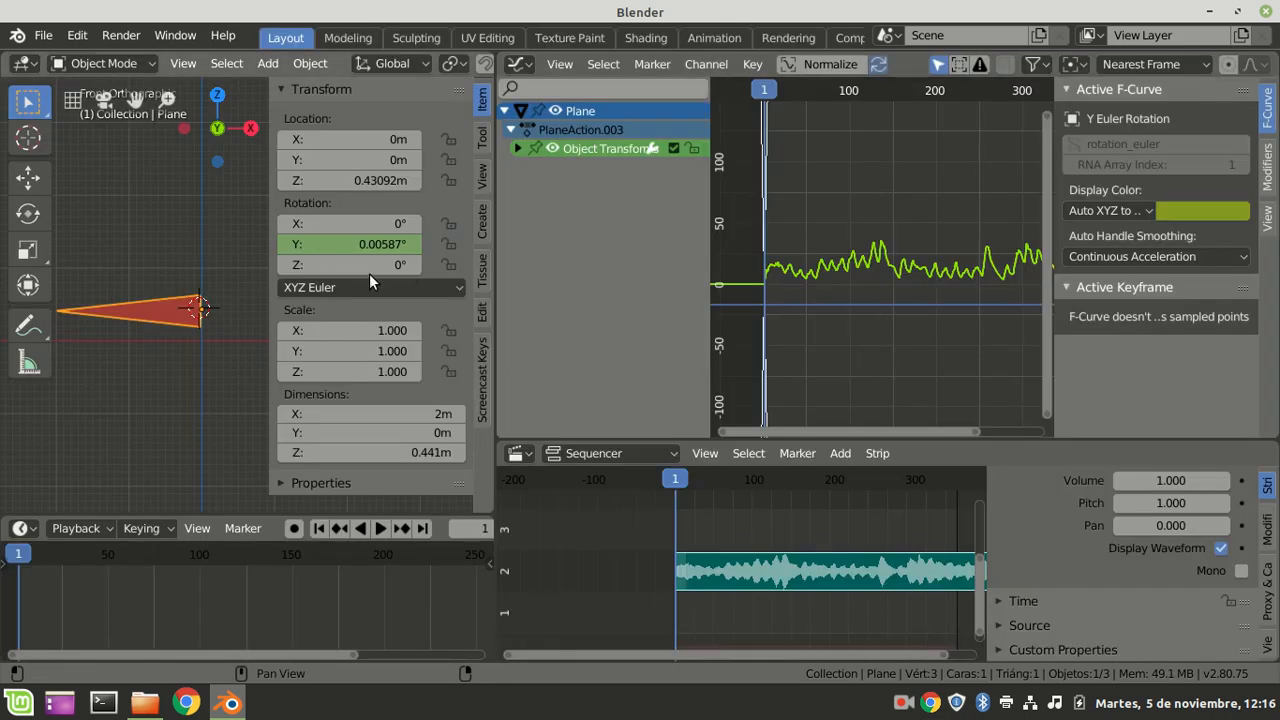
Play the animation with the transform values hidden, and try a Generator modifier on the Y Euler Rotation curve before removing it.
key("n")
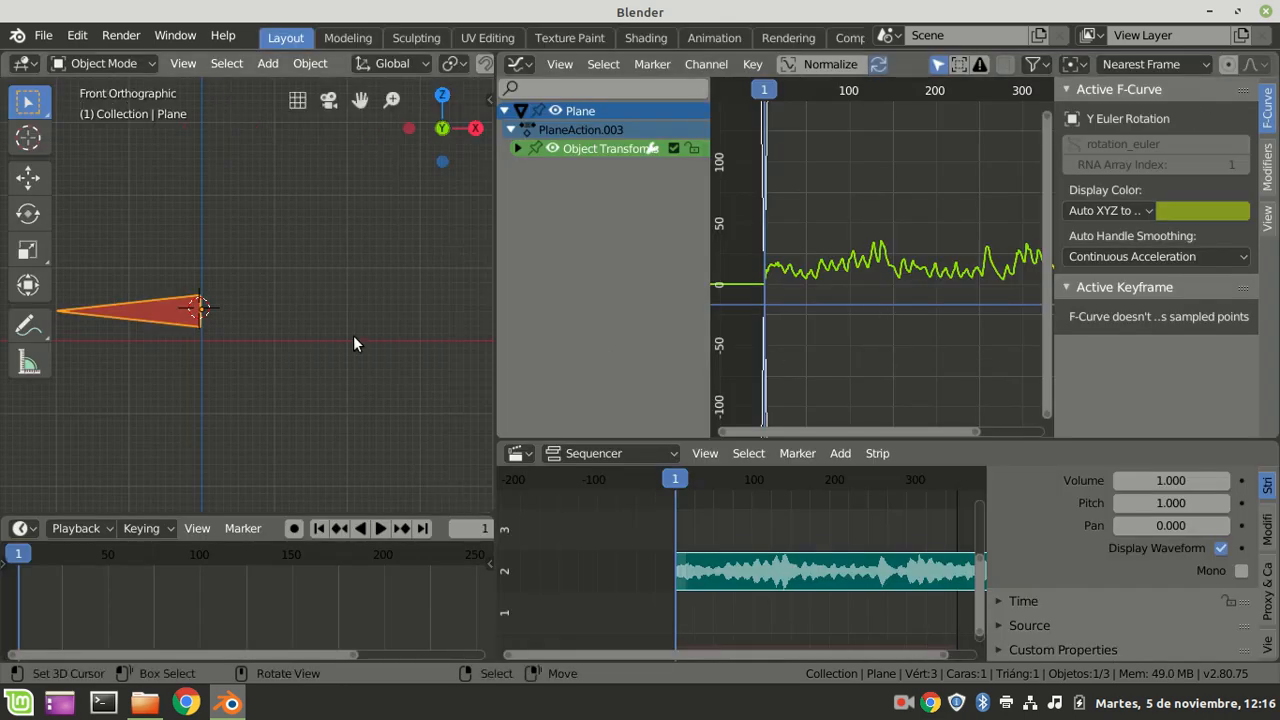
left_click(380, 528)
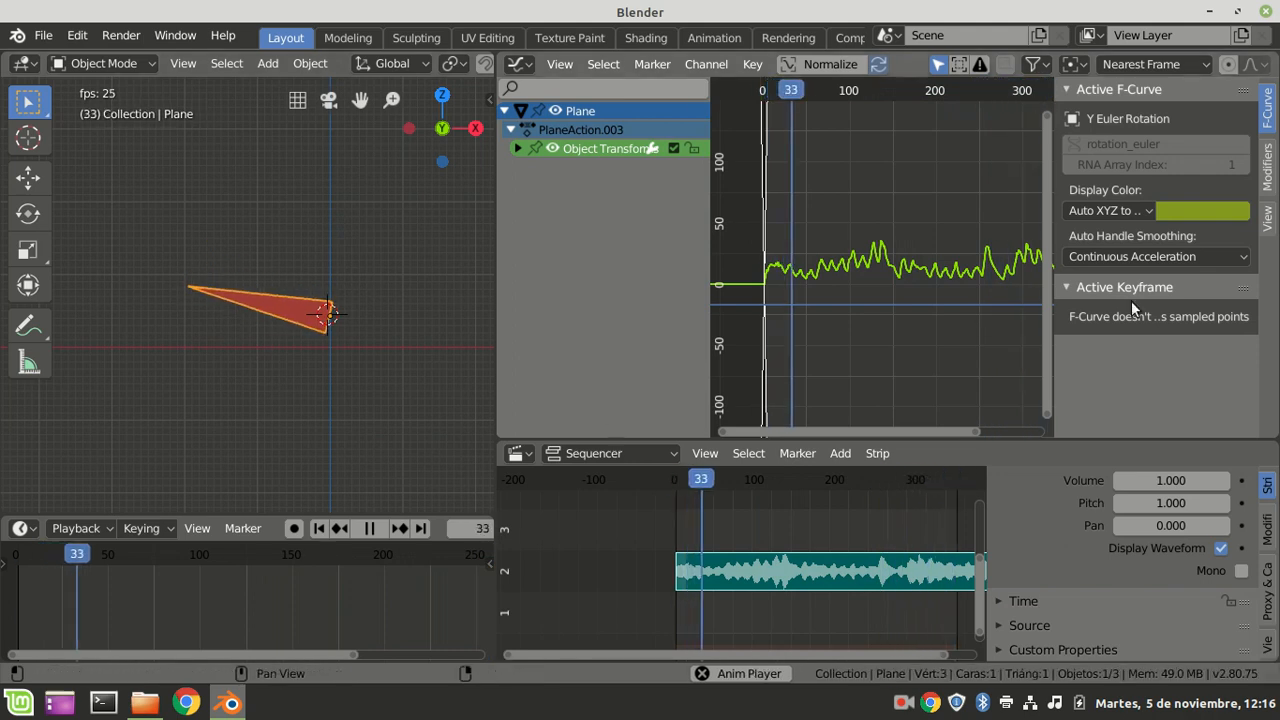
left_click(1267, 165)
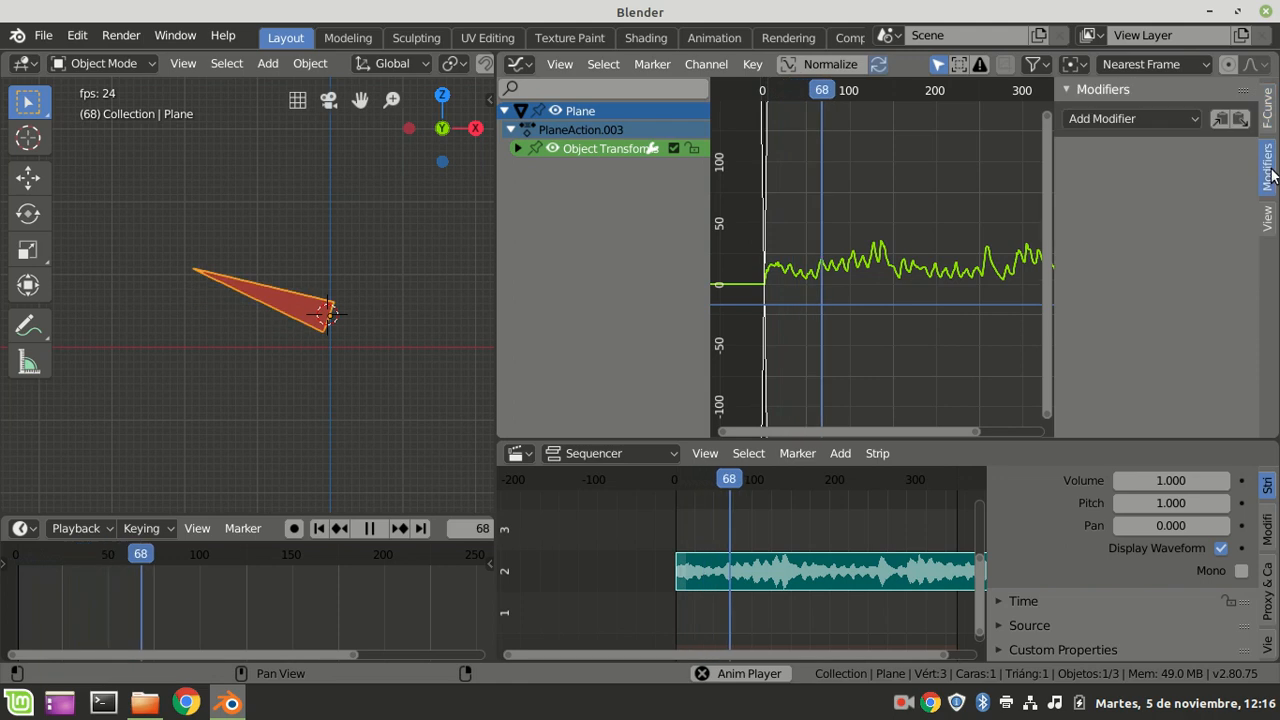
left_click(1126, 118)
left_click(1100, 141)
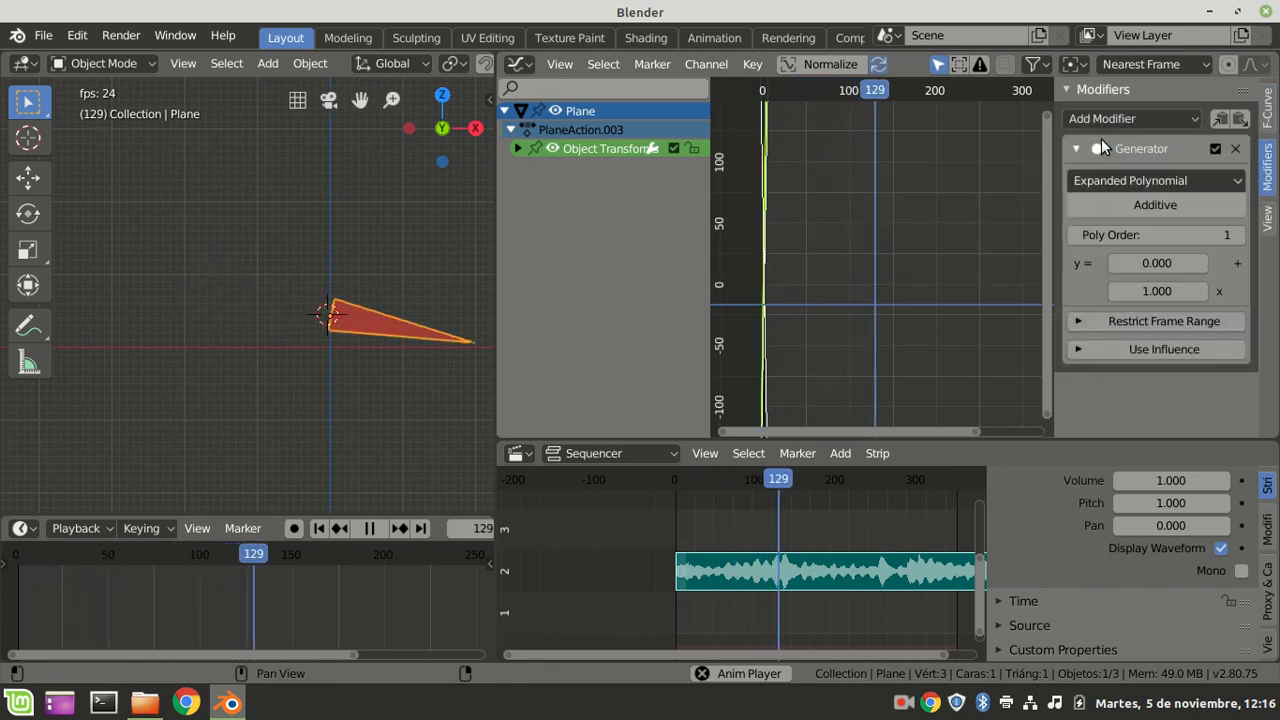
left_click(1199, 234)
left_click(1236, 149)
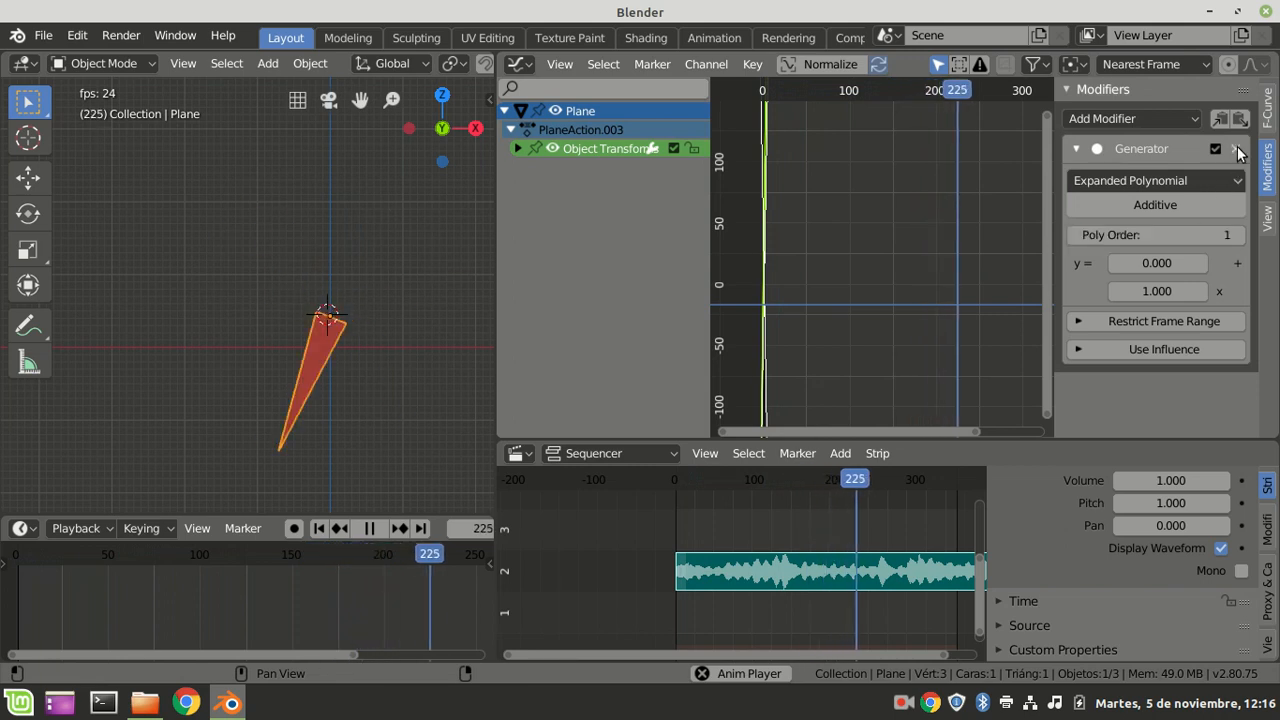
left_click(1236, 149)
Try a Built-In Function modifier on the Y Euler Rotation curve and remove it.
left_click(1140, 118)
left_click(1129, 163)
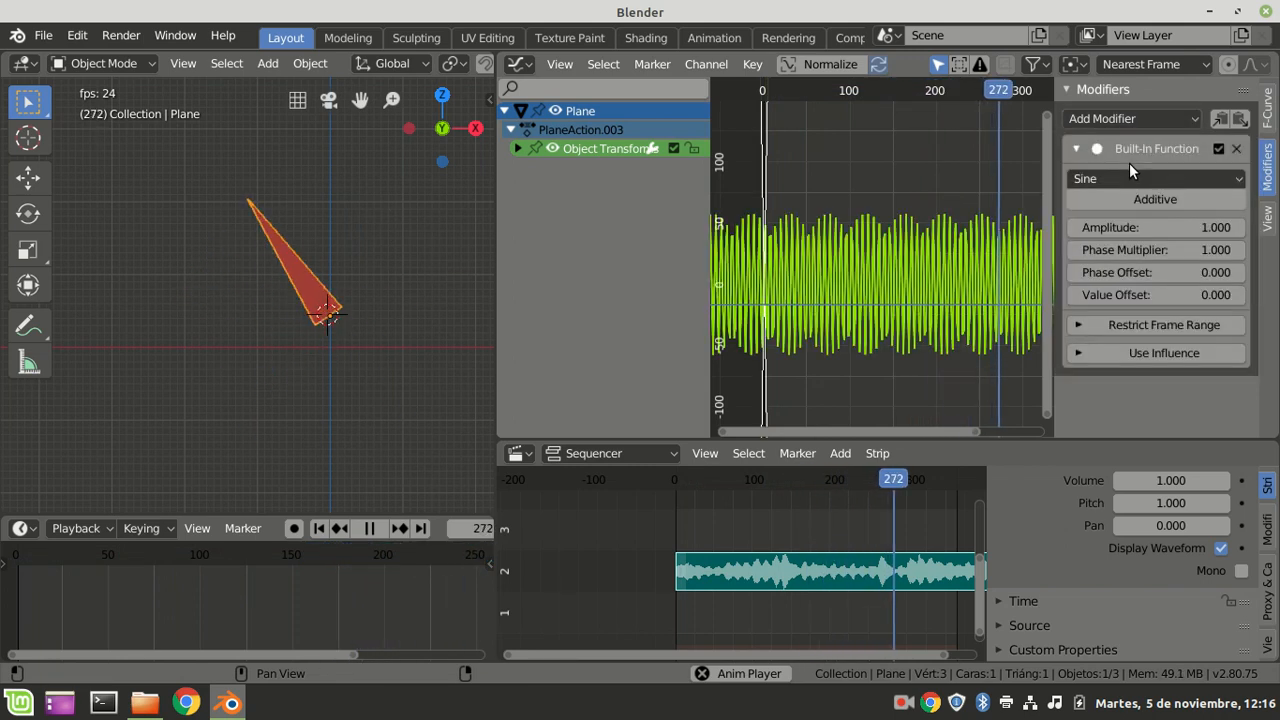
left_click(1236, 149)
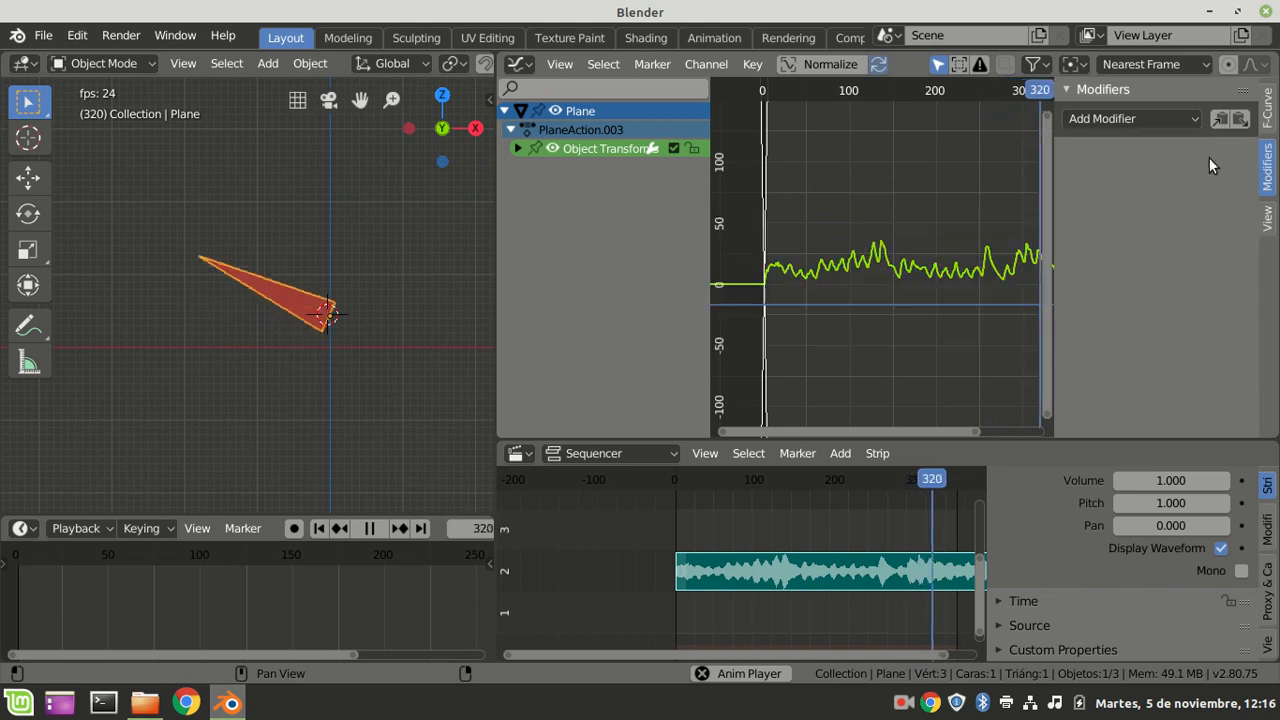
Add a Cycles modifier to the Y Euler Rotation curve and stop the playback.
left_click(1143, 123)
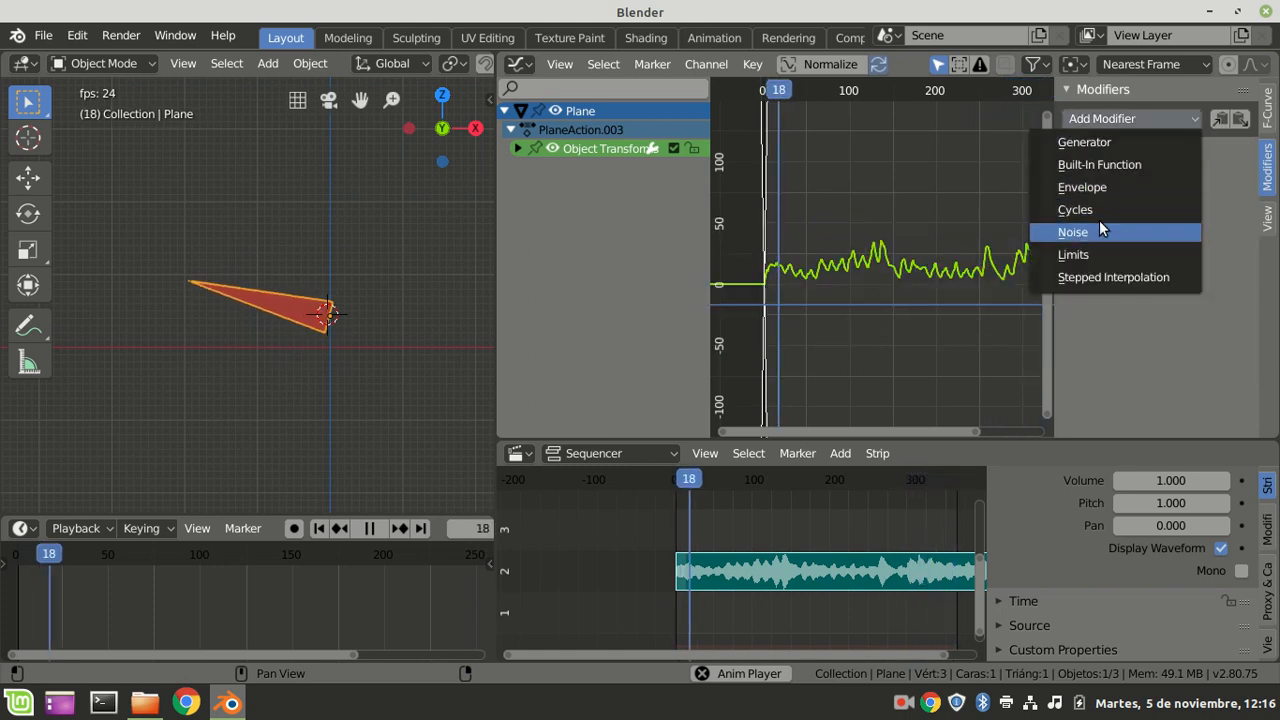
left_click(1101, 209)
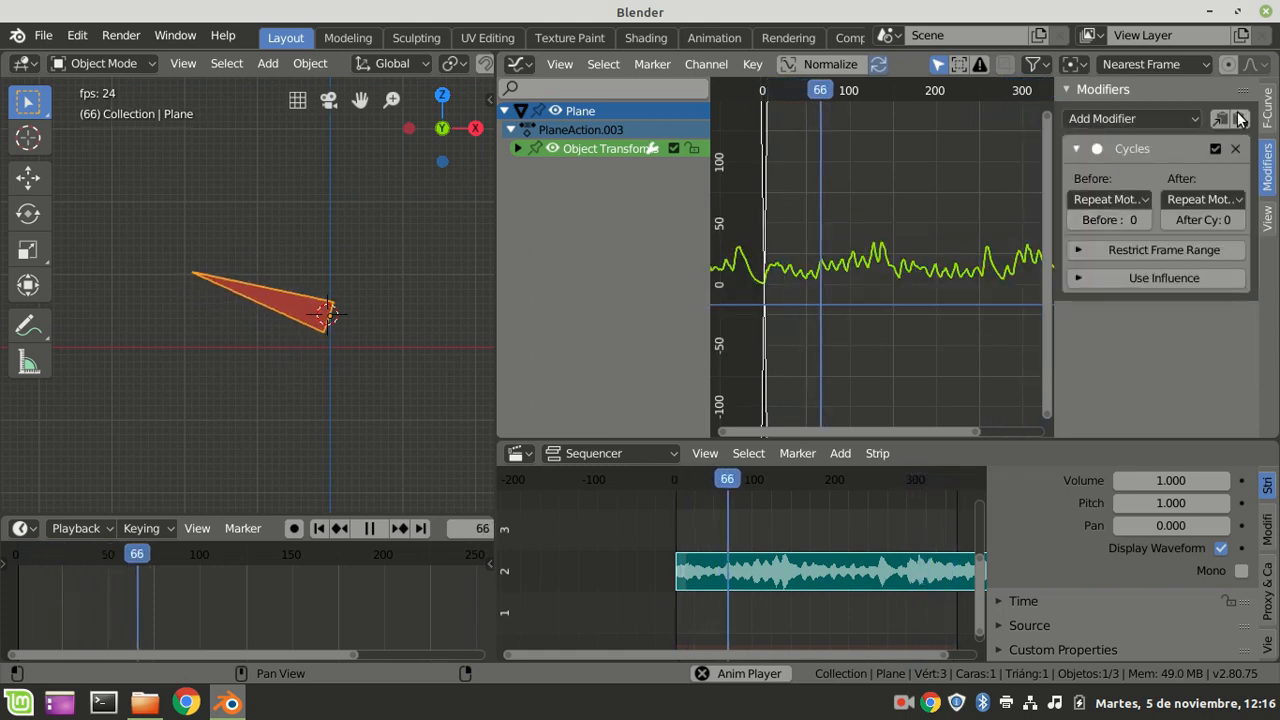
left_click(425, 326)
key("Escape")
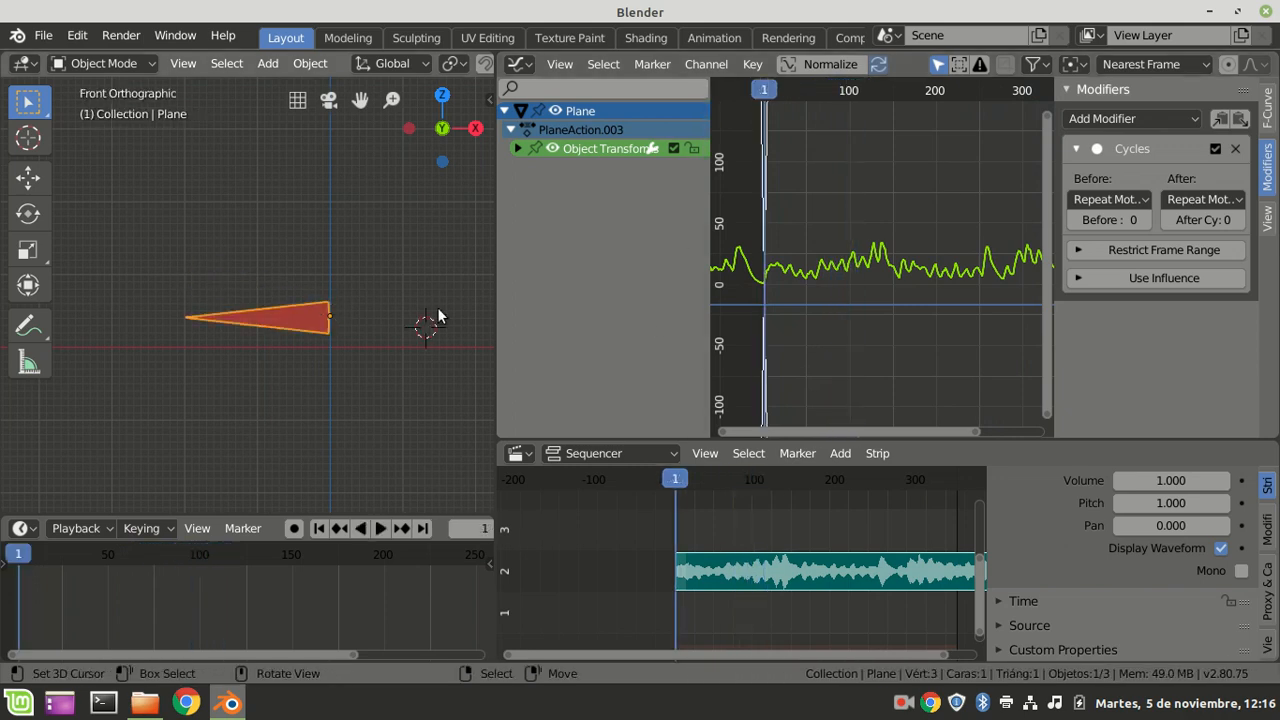
Move the plane to the Master Collection.
scroll(339, 375, "up", 3)
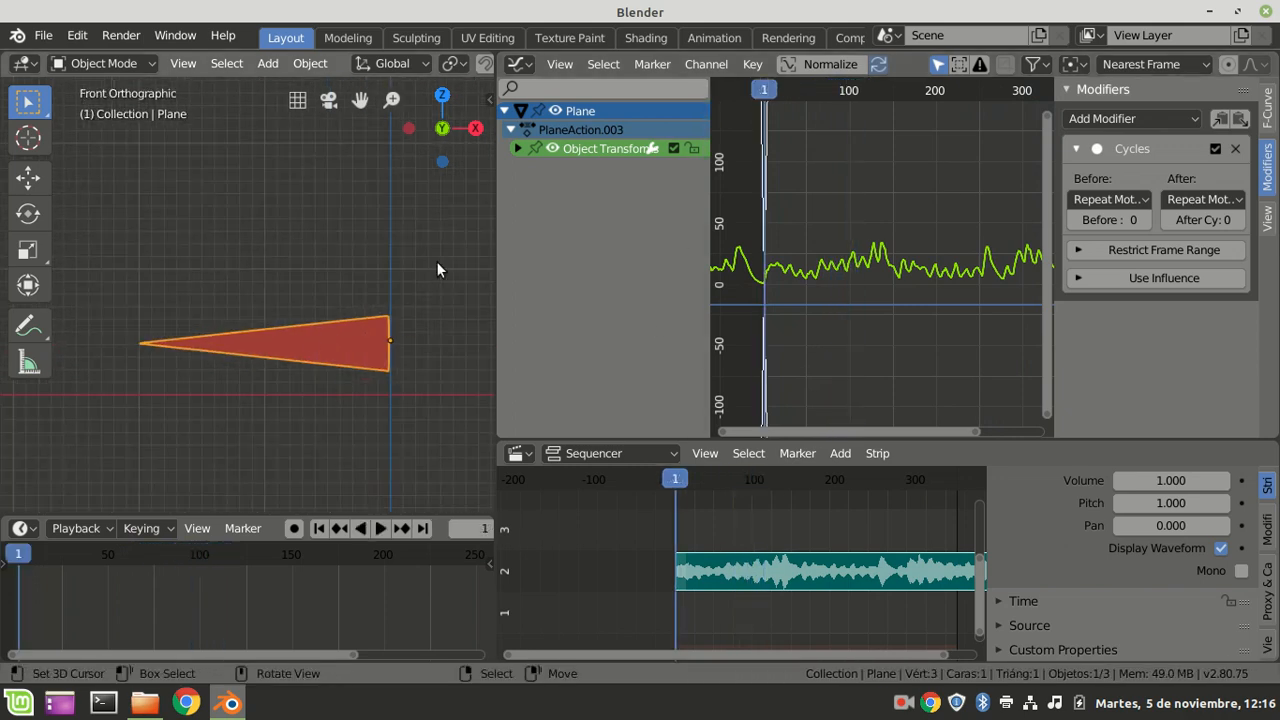
key("n")
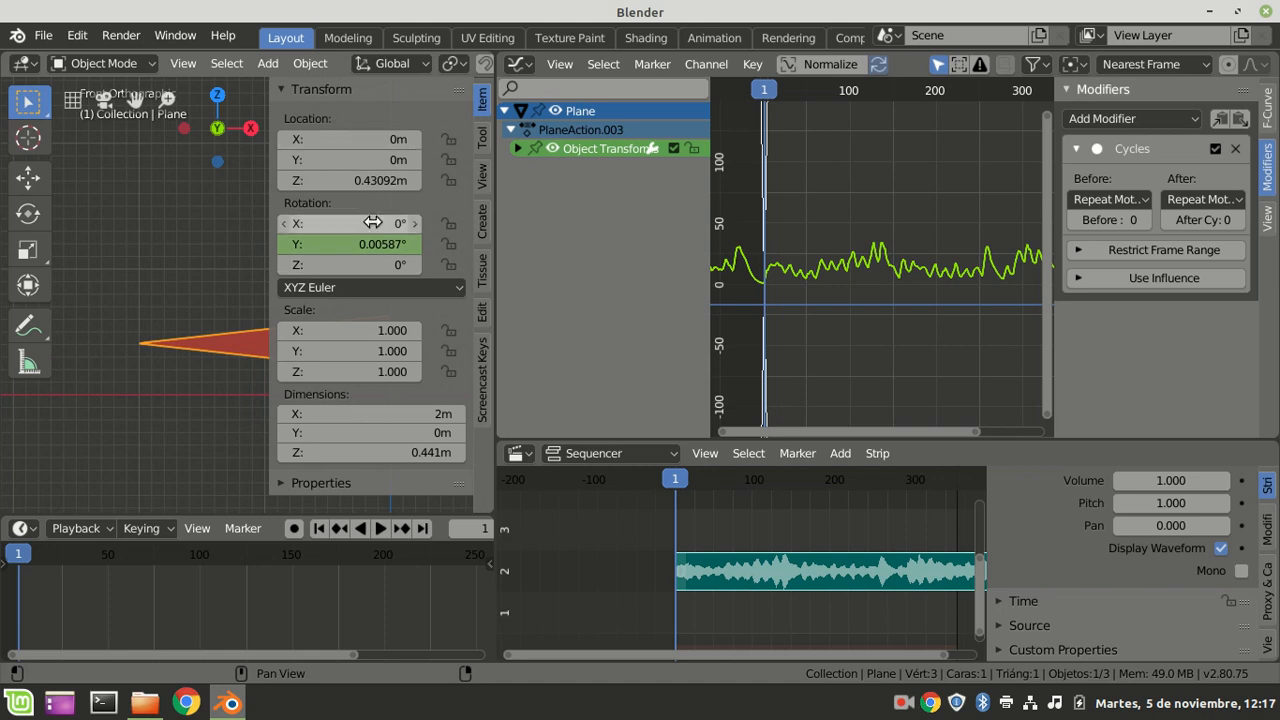
key("m")
left_click(248, 330)
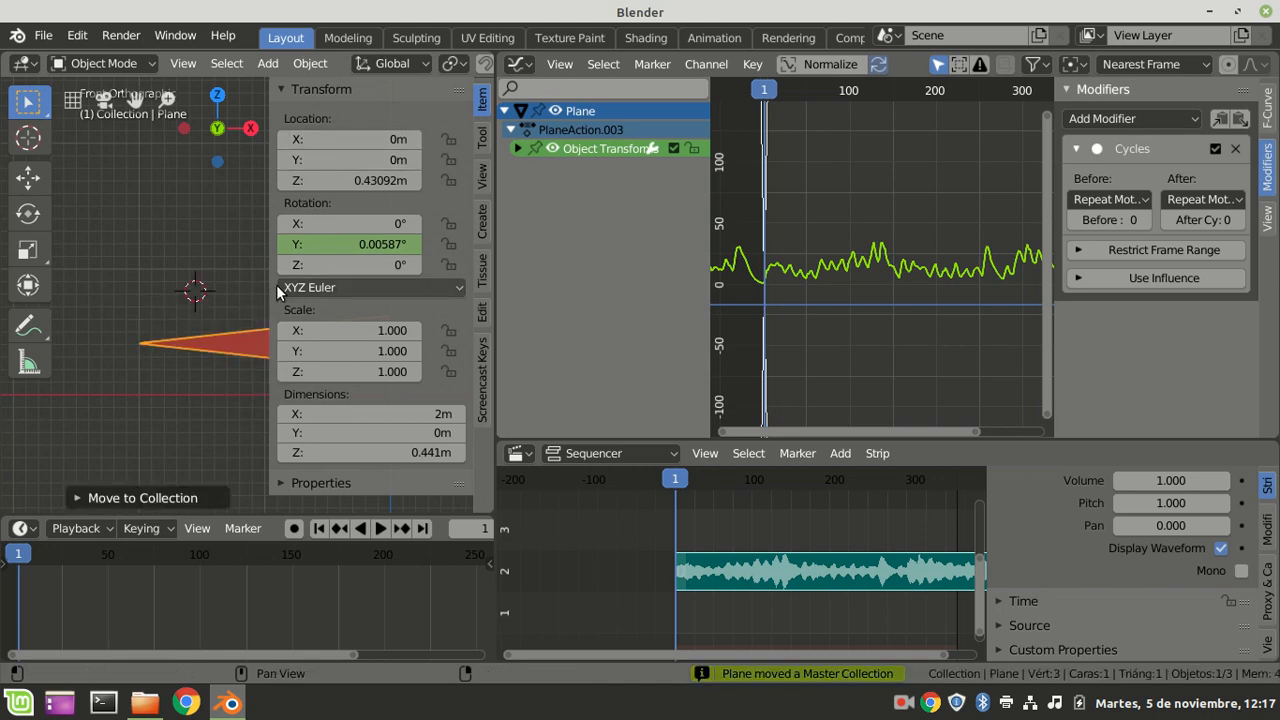
key("n")
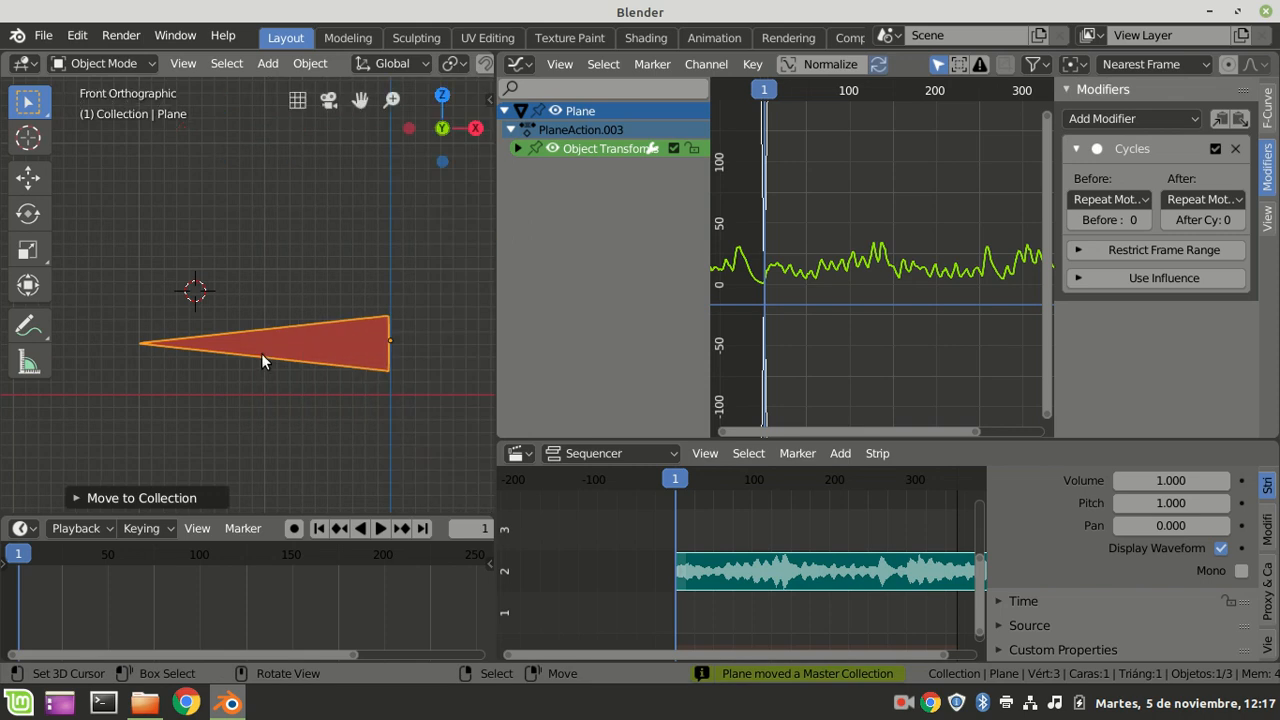
Rotate the triangular plane so its tip points straight up, and delete its baked Object Transforms channel.
left_click(465, 227)
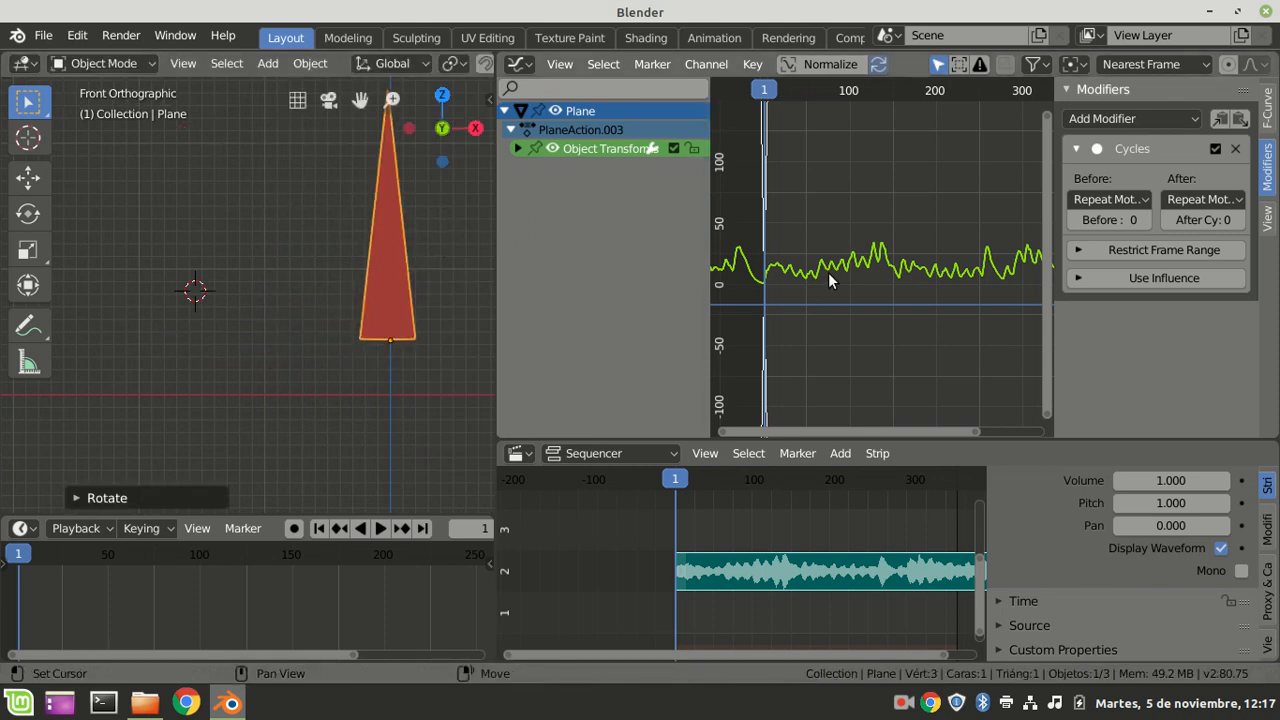
left_click(579, 152)
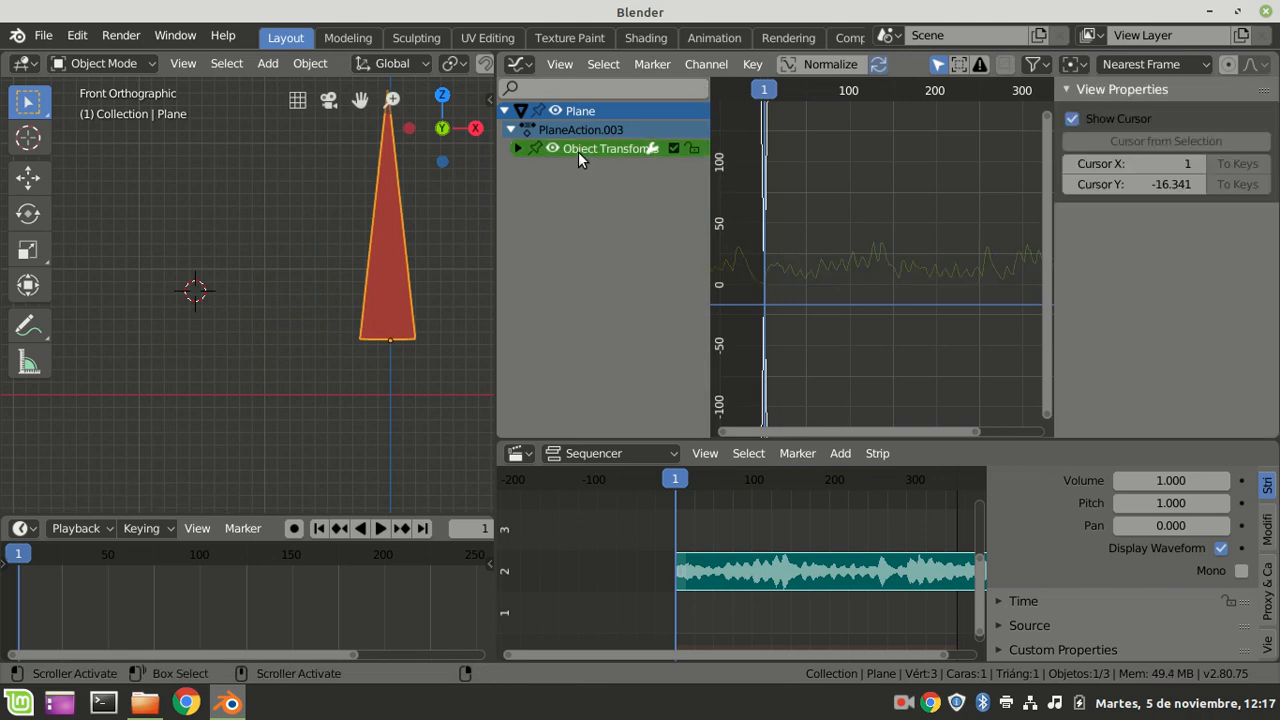
key("x")
In Edit Mode, lower the triangle's tip vertex along Z so the triangle is about 1.16 m tall.
middle_click_drag(369, 202, 330, 341, "shift")
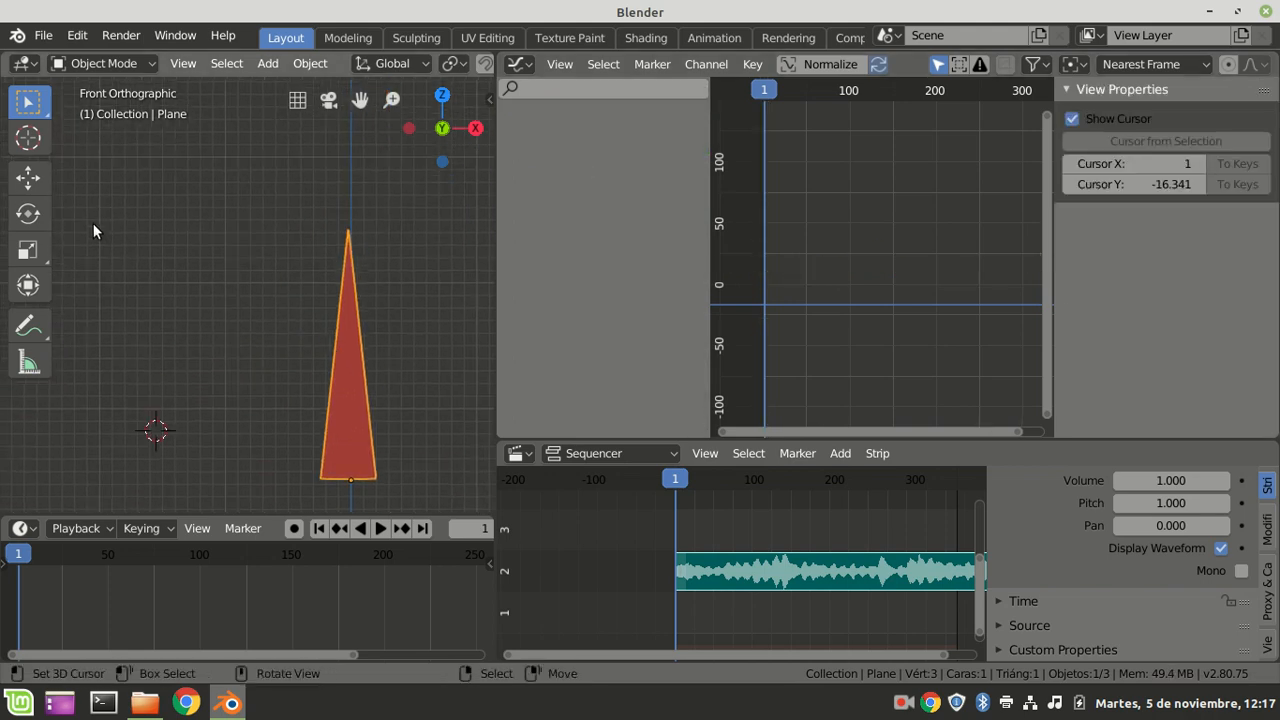
left_click(91, 62)
left_click(96, 109)
left_click(350, 224)
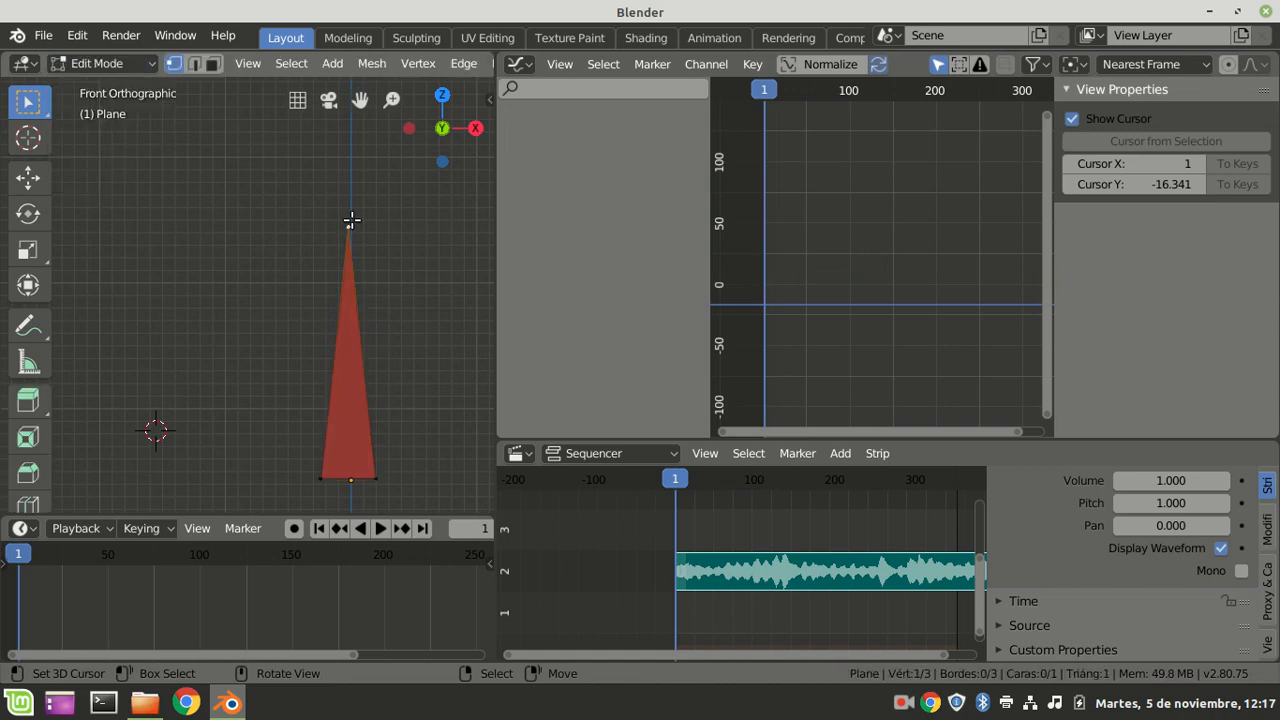
key("g")
key("z")
left_click(358, 326)
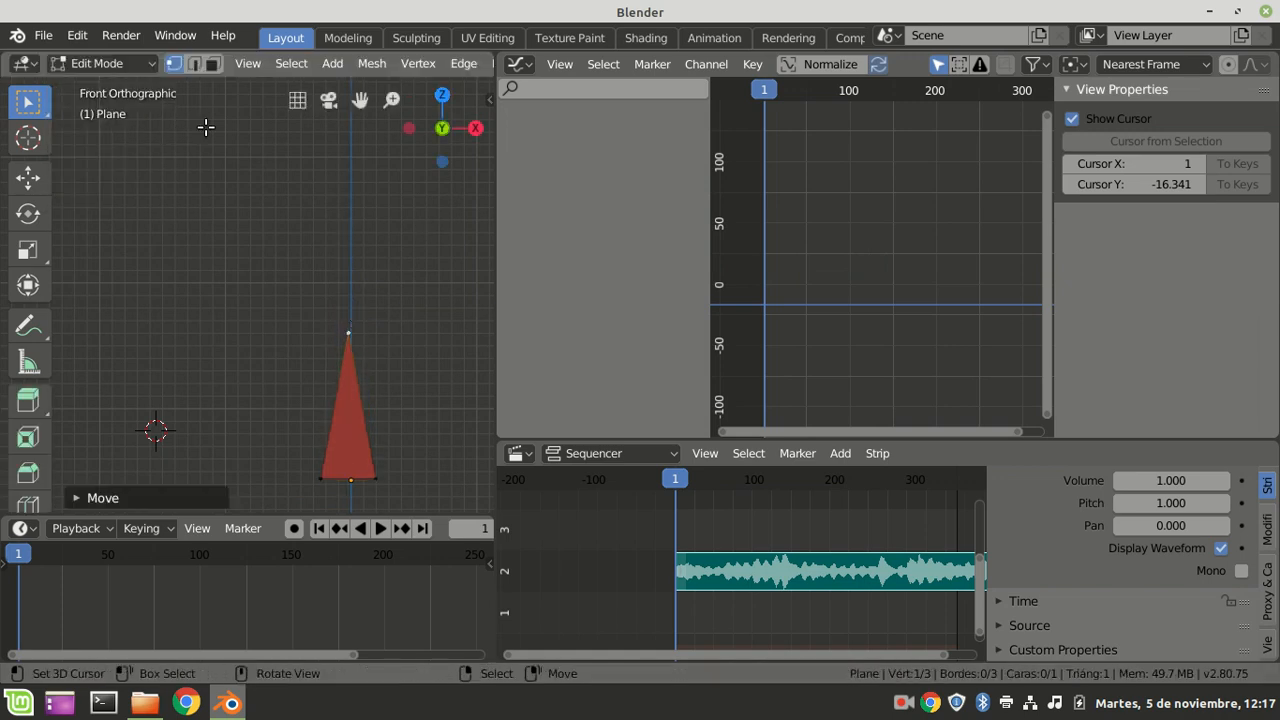
Return to Object Mode and apply the plane's rotation and scale.
left_click(91, 62)
left_click(96, 86)
key("ctrl+a")
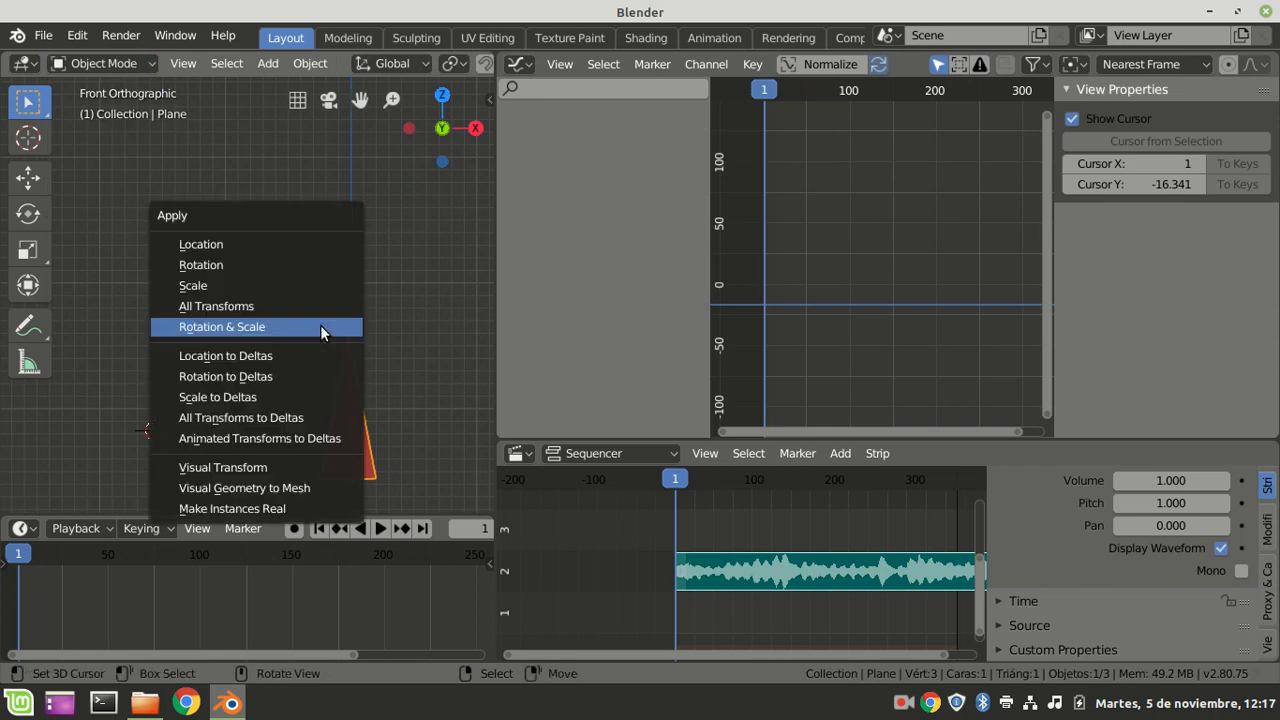
left_click(283, 329)
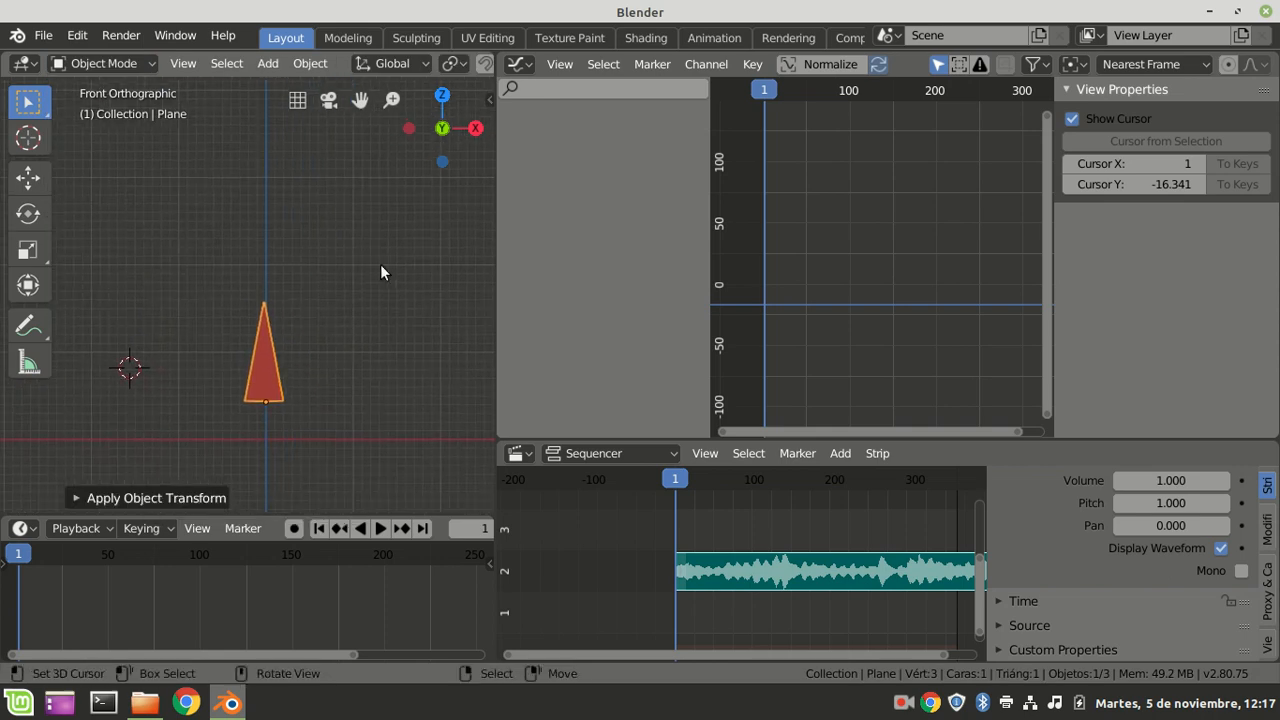
Show the plane's transform values, try Z scales of about 1.29 and 0, and set the Z scale back to 1.
key("n")
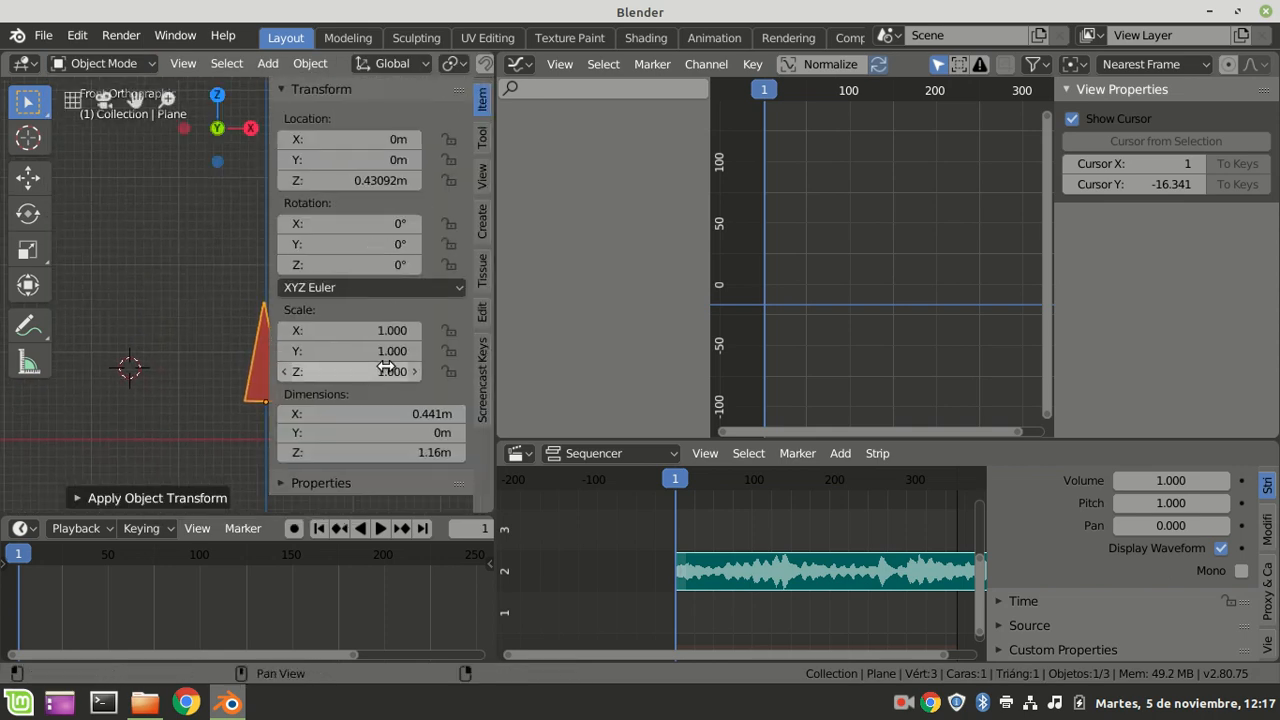
mouse_move(323, 371)
left_mouse_down()
mouse_move(365, 371)
mouse_move(300, 372)
left_mouse_up()
left_click(300, 372)
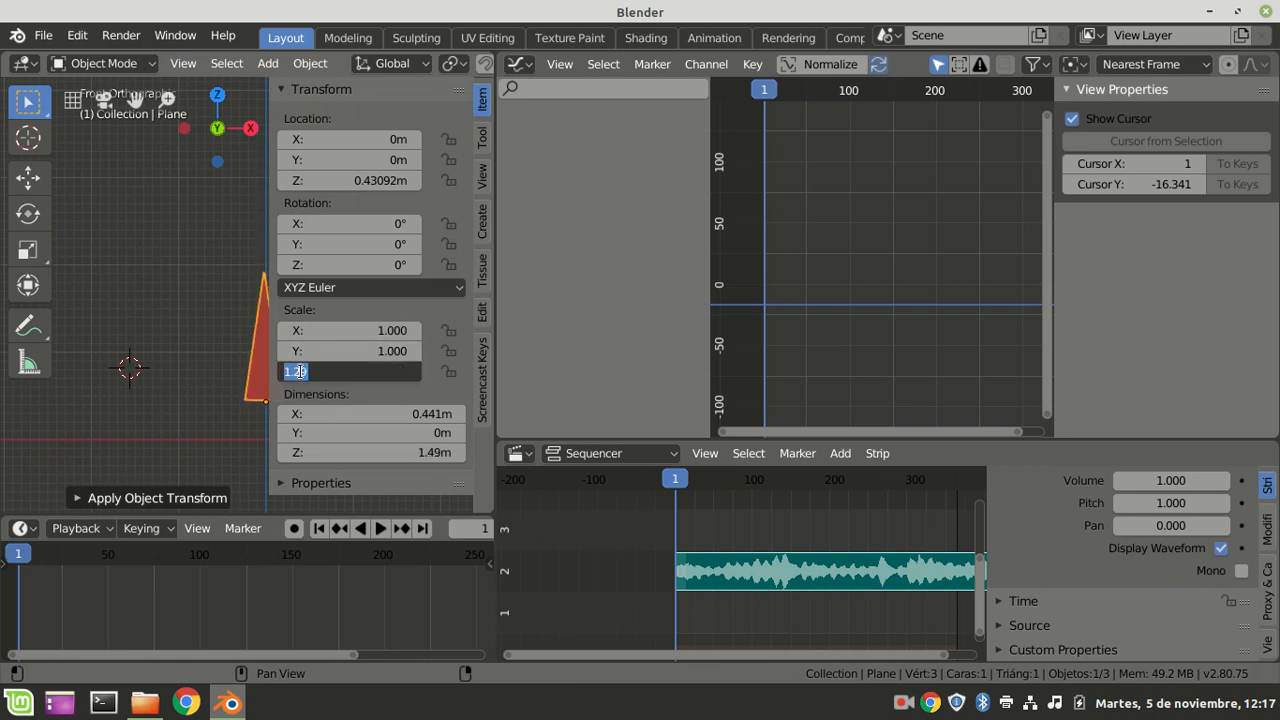
key("Return")
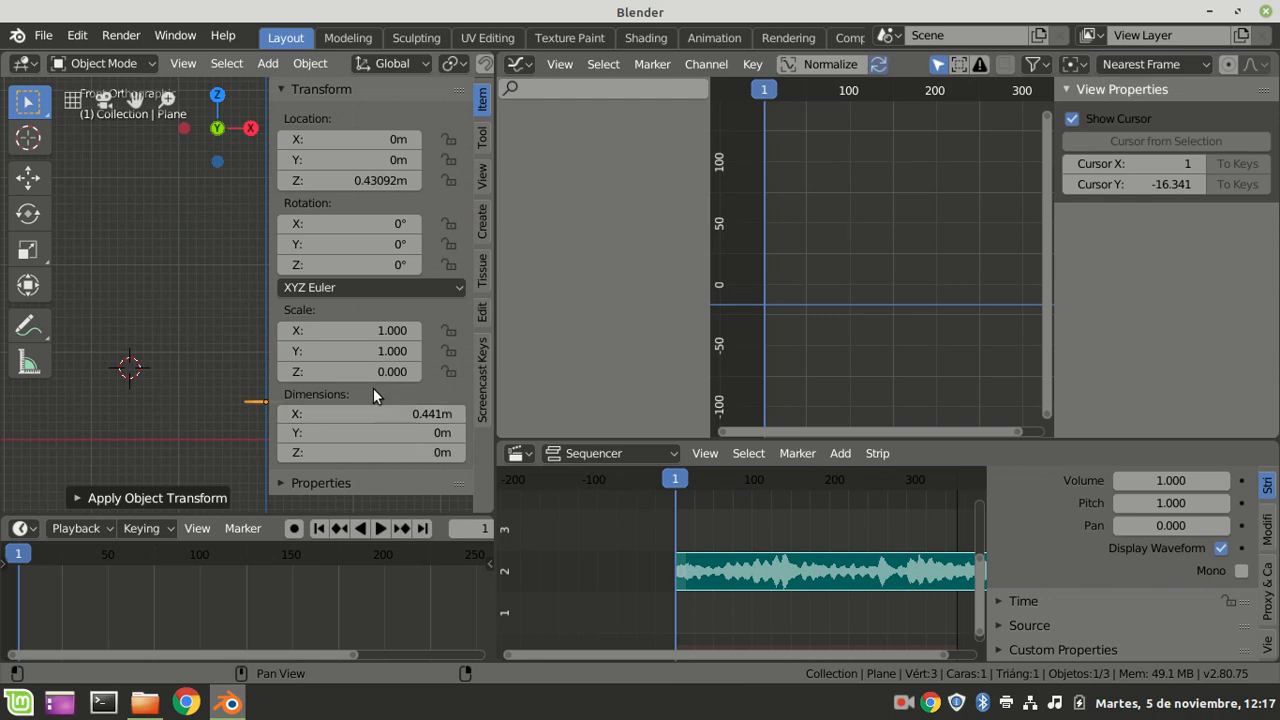
mouse_move(345, 372)
left_mouse_down()
mouse_move(357, 372)
mouse_move(344, 372)
left_mouse_up()
left_click(344, 372)
type("1")
key("Return")
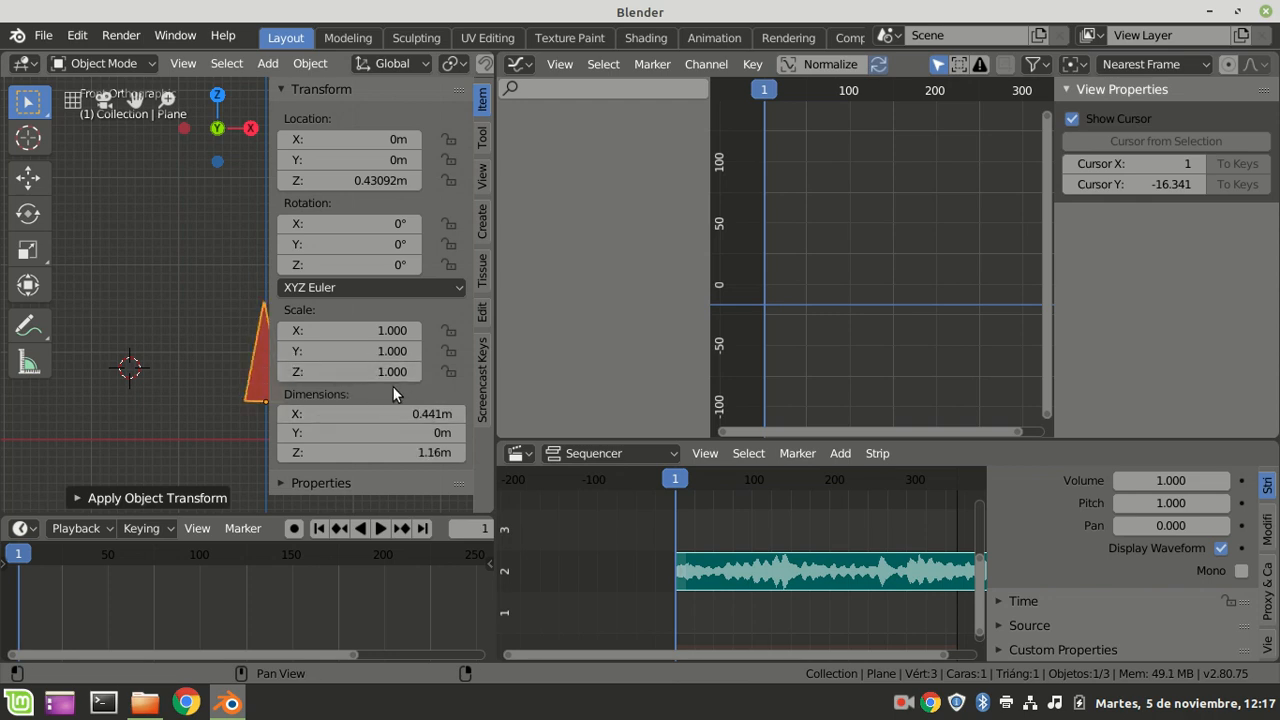
Insert a single keyframe on the plane's Z scale at frame 1 and select its Z Scale channel.
right_click(355, 367)
left_click(326, 367)
left_click(569, 148)
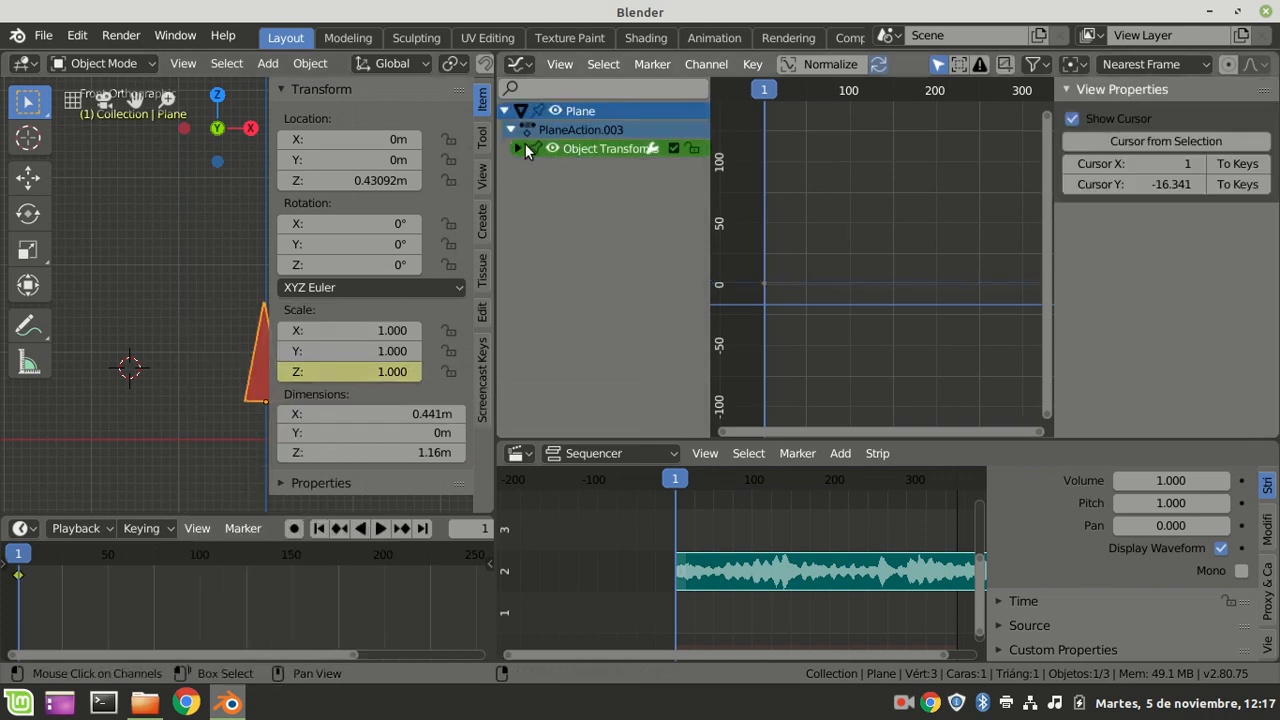
left_click(556, 166)
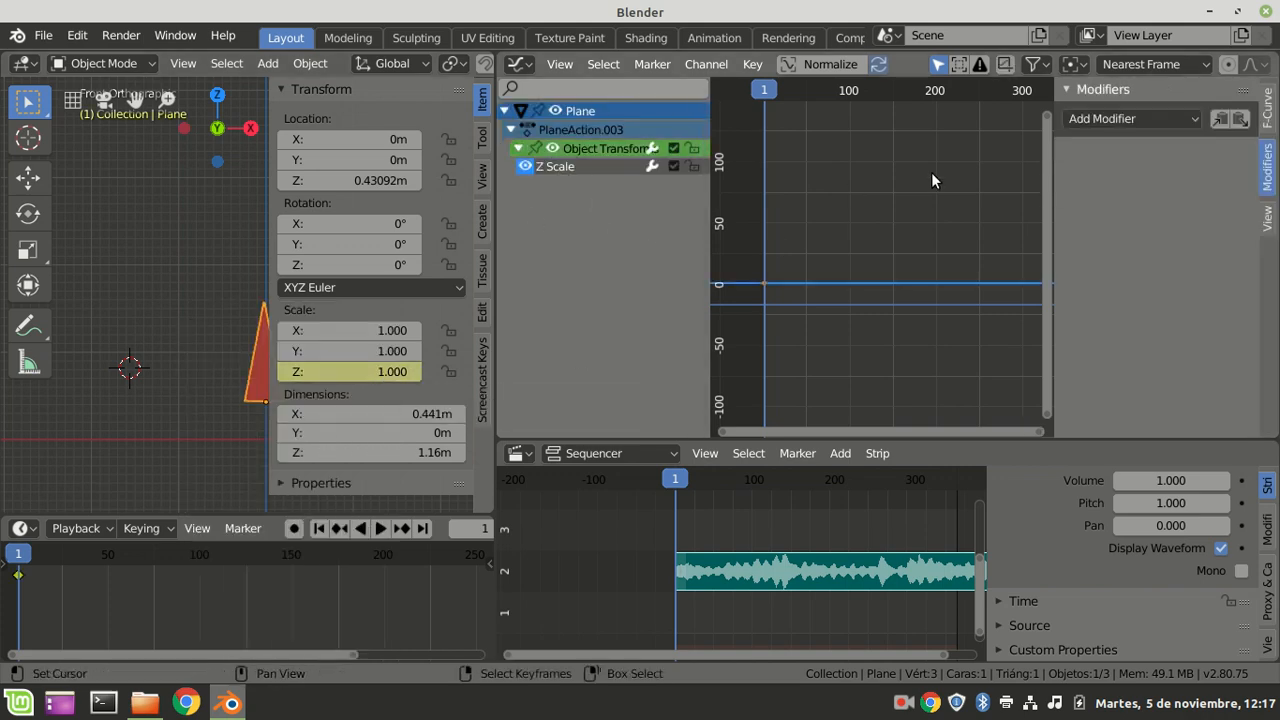
Bake the sound campanillas_2.wav onto the Z Scale curve with the default settings.
left_click(753, 64)
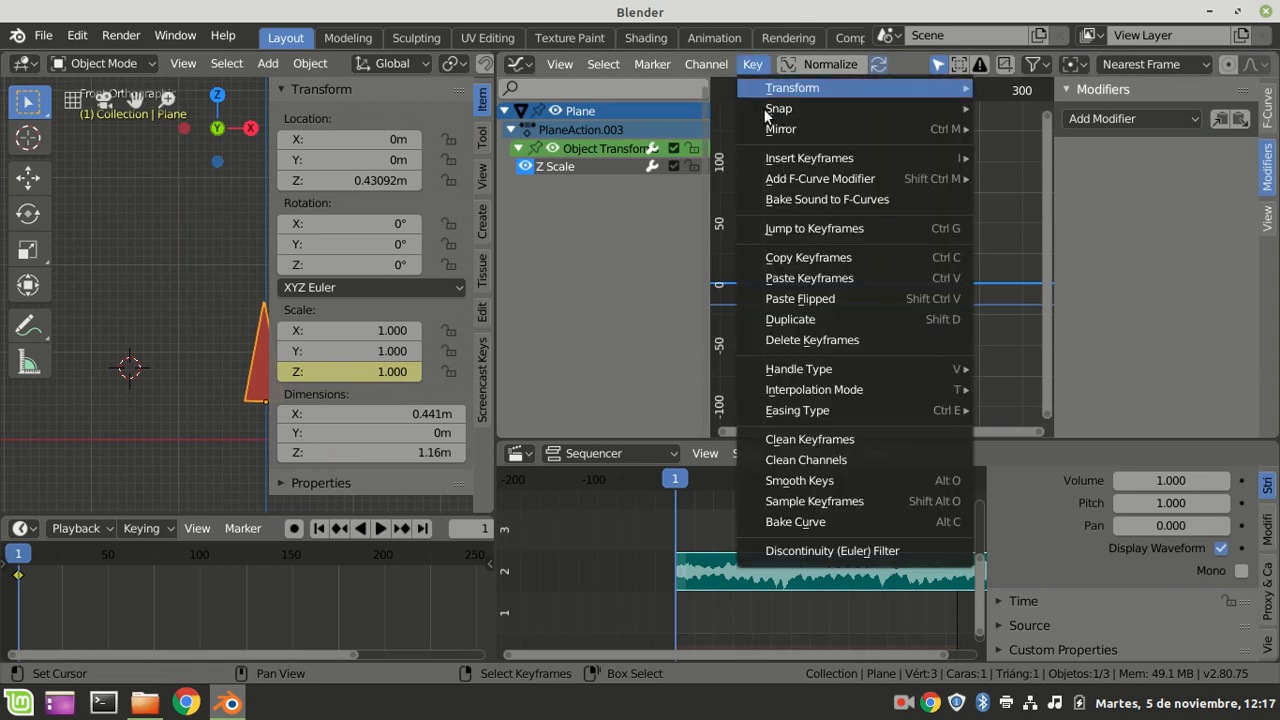
left_click(821, 200)
left_click(289, 240)
left_click(1193, 95)
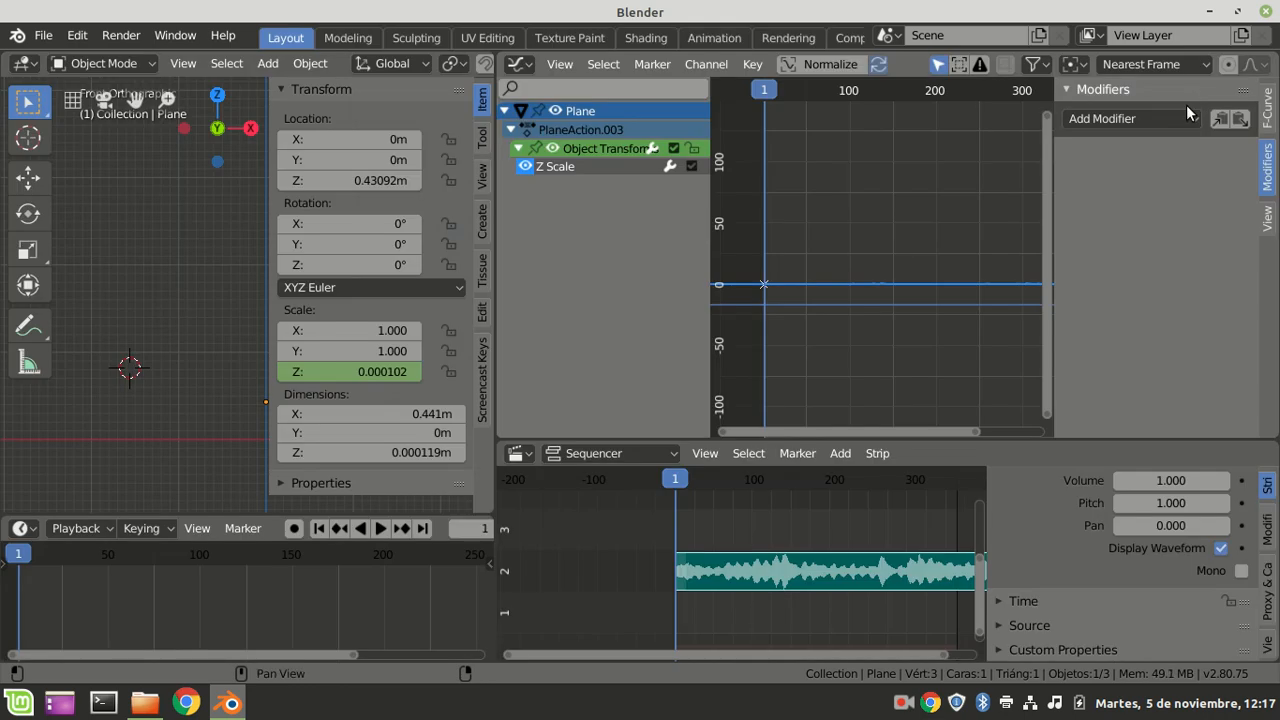
Widen the 3D viewport, hide the transform values and play the animation to watch the triangle's Z scale follow the sound.
left_click_drag(492, 307, 615, 310)
middle_click_drag(957, 301, 938, 315, "ctrl")
scroll(80, 327, "down", 3)
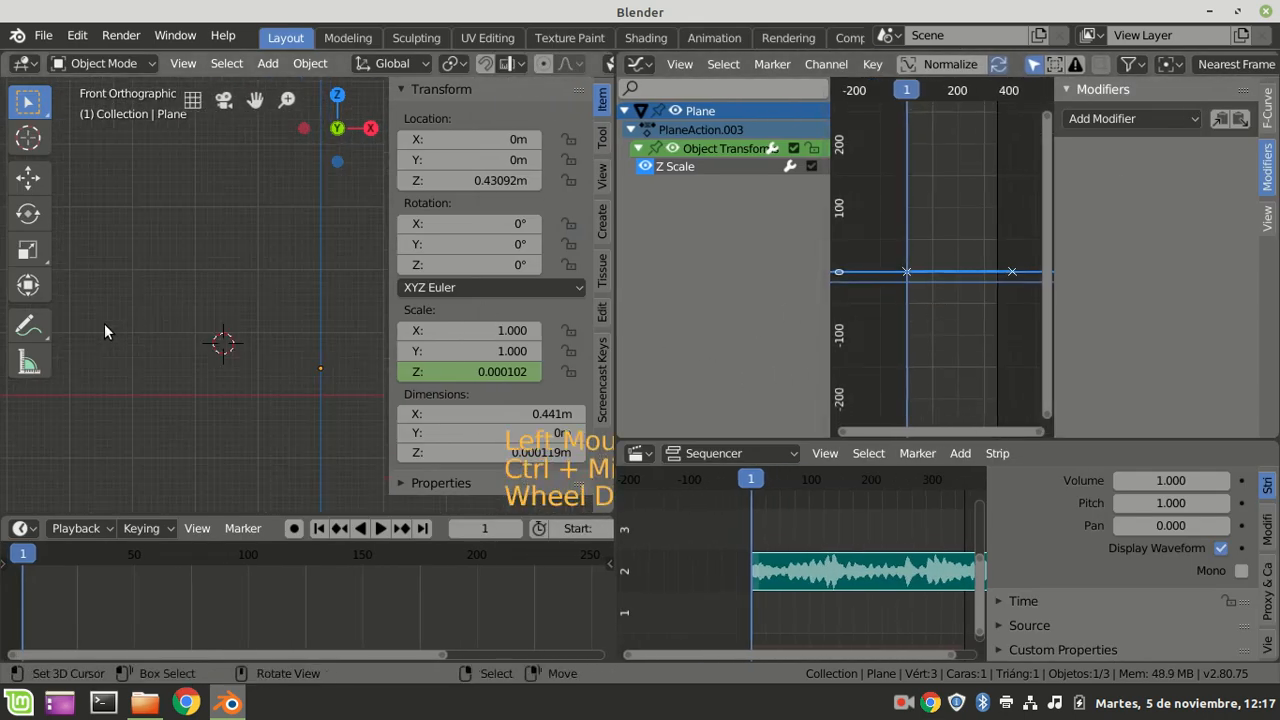
key("n")
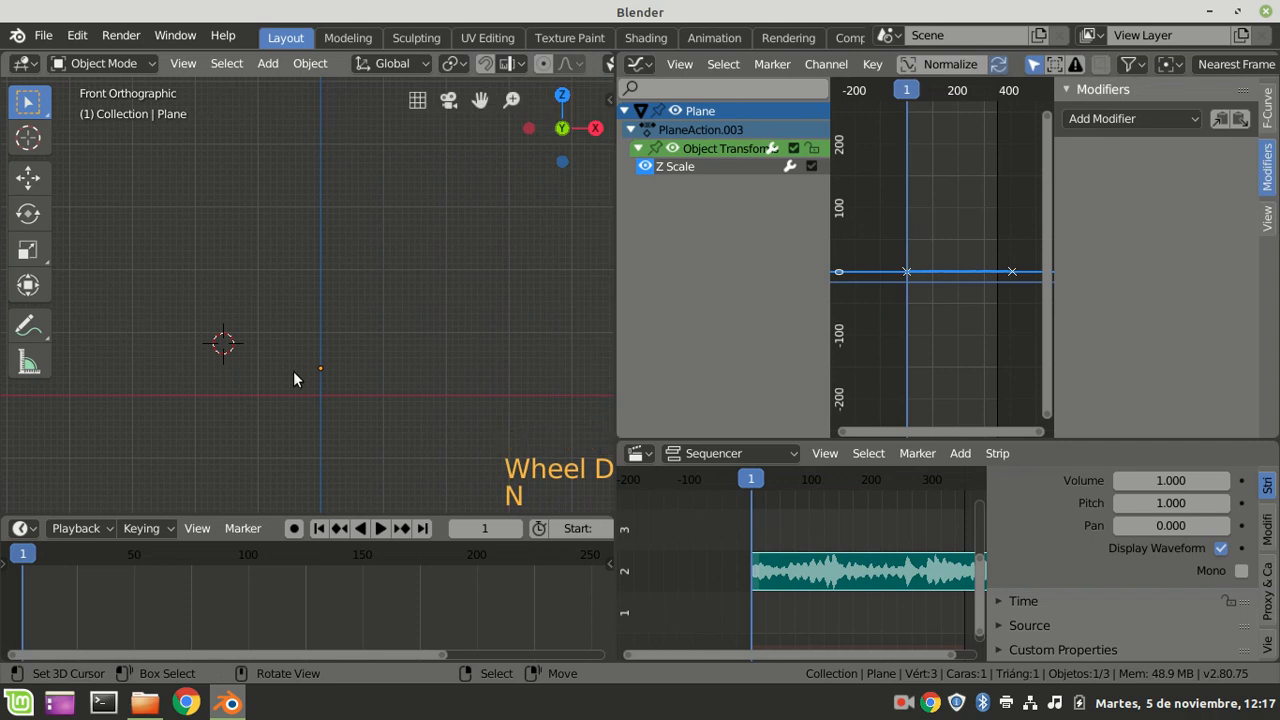
key("shift+space")
scroll(345, 390, "up", 5)
middle_click_drag(351, 383, 374, 389, "shift")
scroll(374, 389, "down", 3, "shift")
scroll(392, 392, "up", 3)
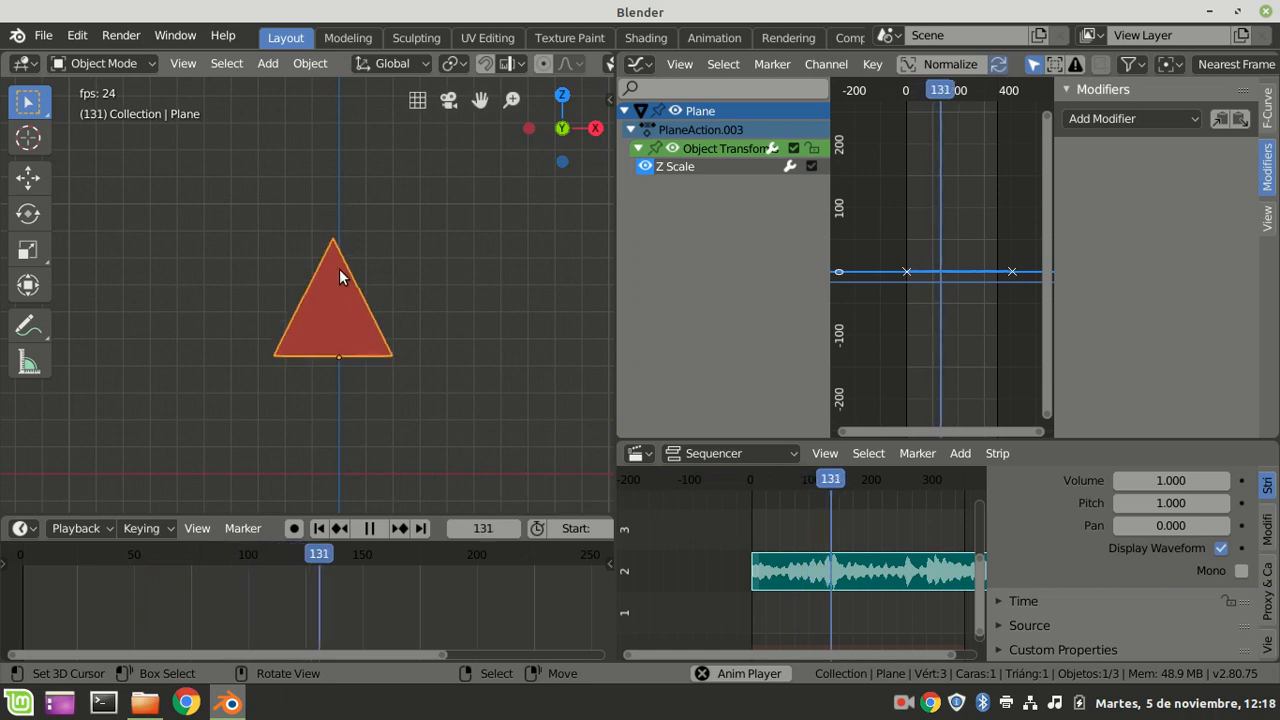
Show the plane's transform values during playback, and stop the animation back at frame 1.
key("n")
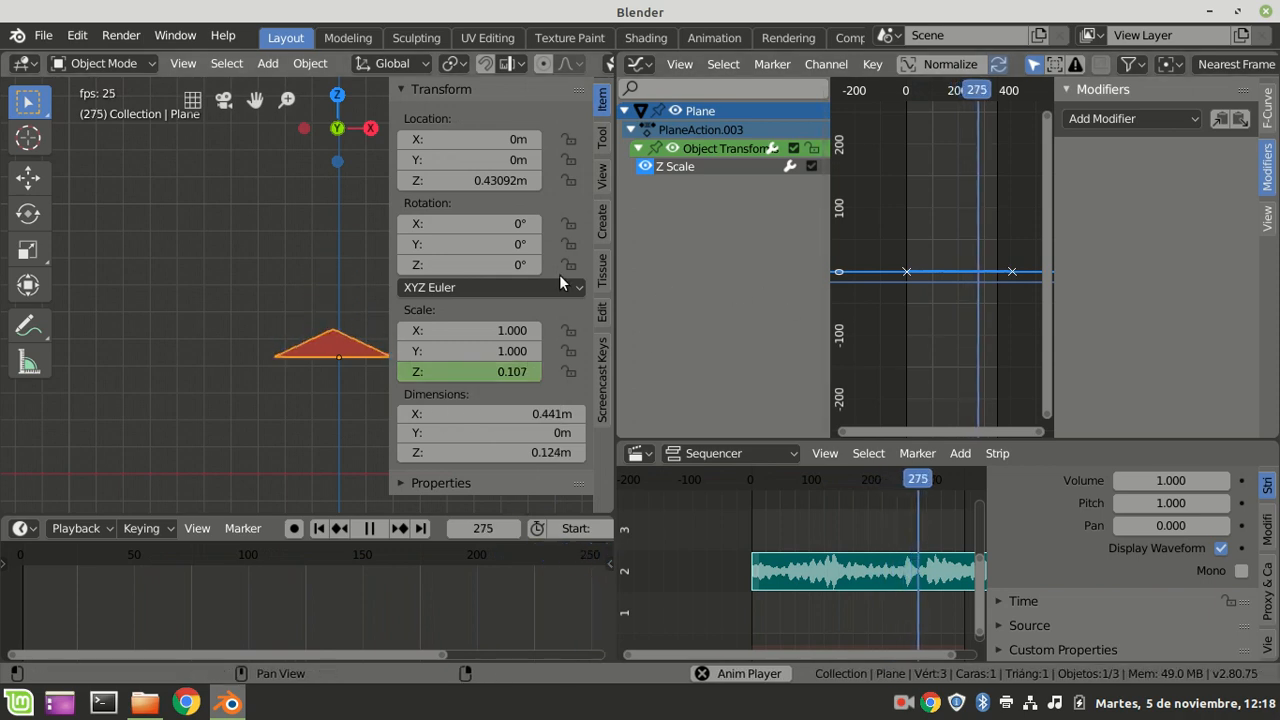
key("Escape")
left_click(321, 268)
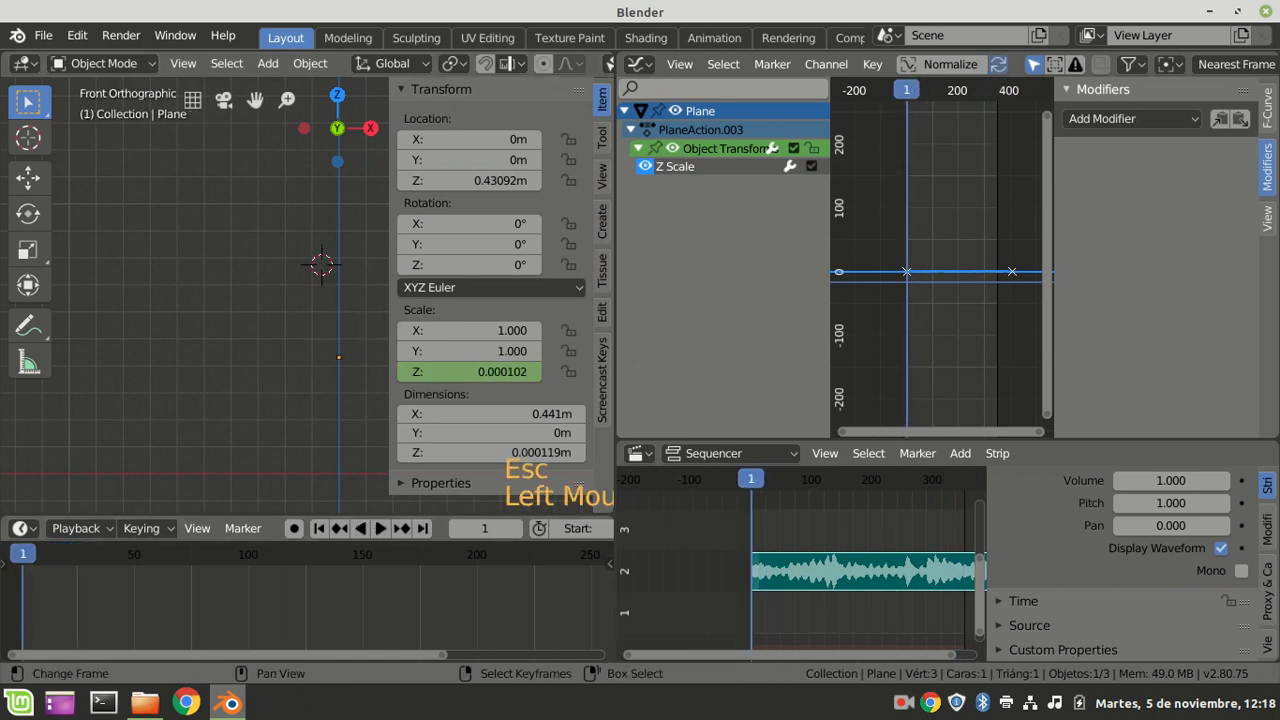